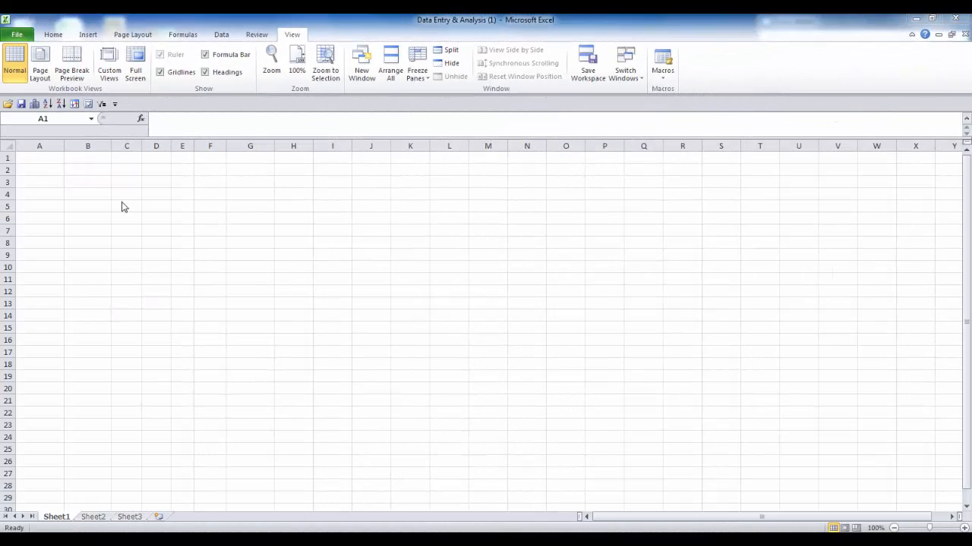
Rename the worksheet Sheet1 as RawData
click(30, 161)
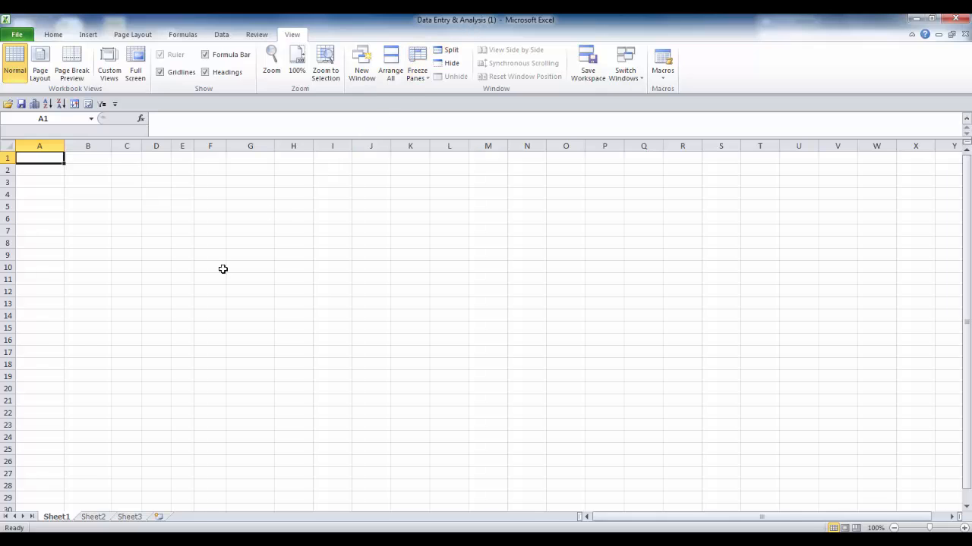
double_click(57, 518)
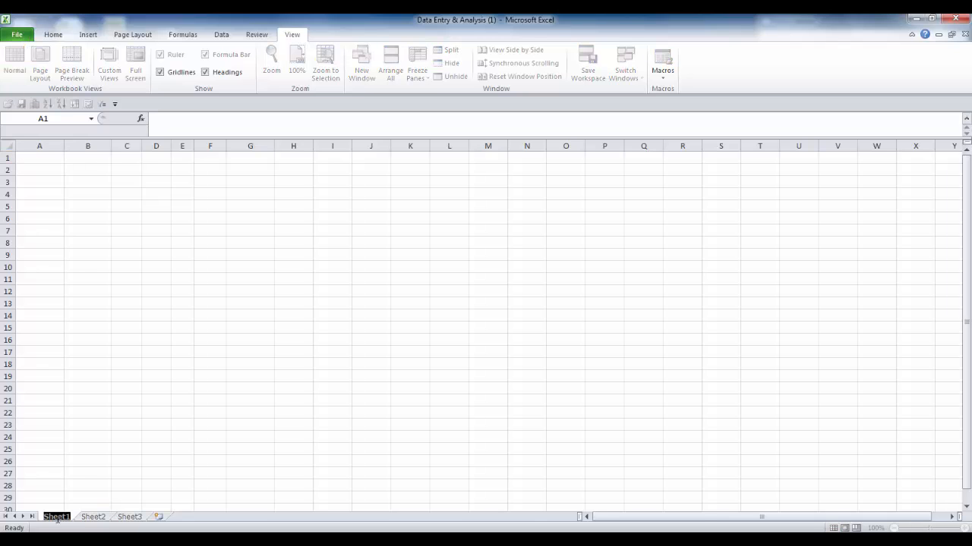
text(Raw)
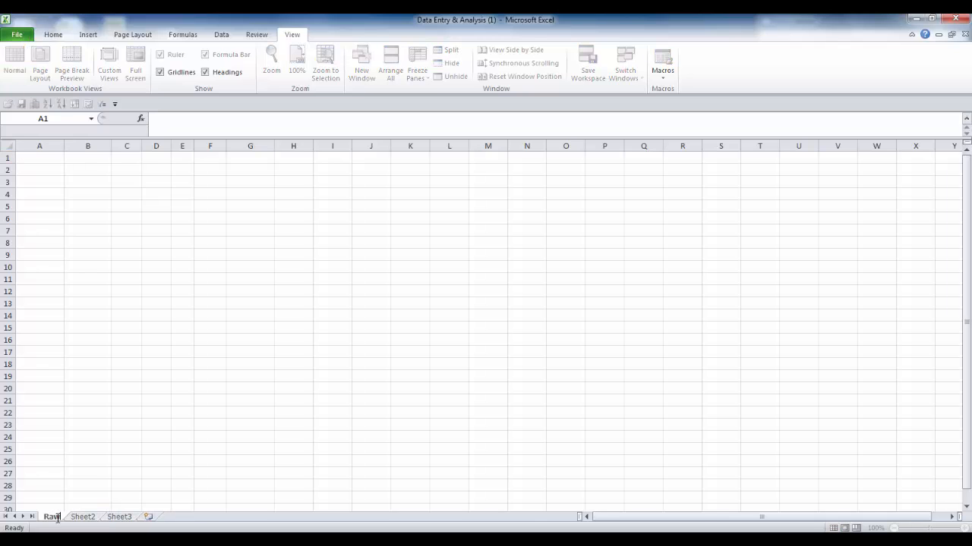
text(Data)
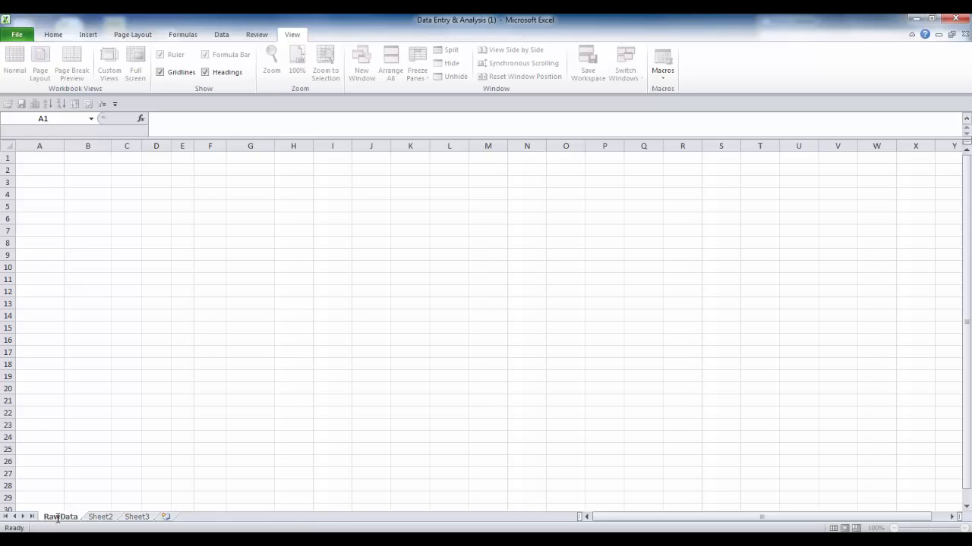
key(Return)
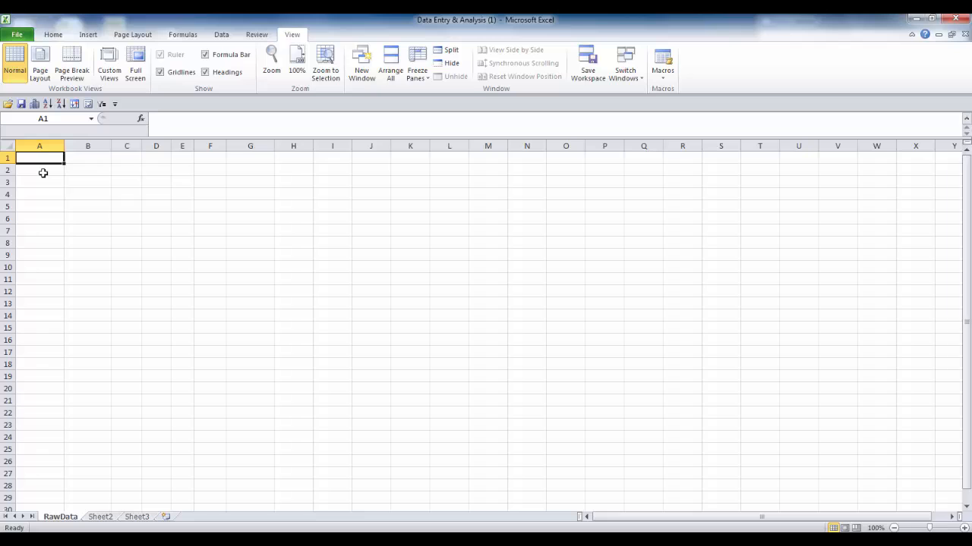
Enter the column headings Month-Year, Village and School in cells A1 to C1
drag(35, 158, 267, 156)
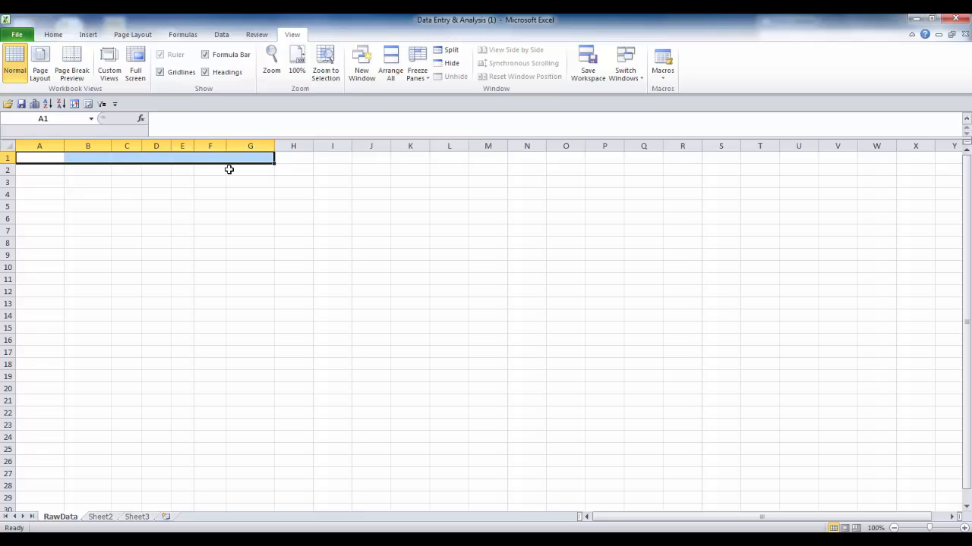
click(44, 161)
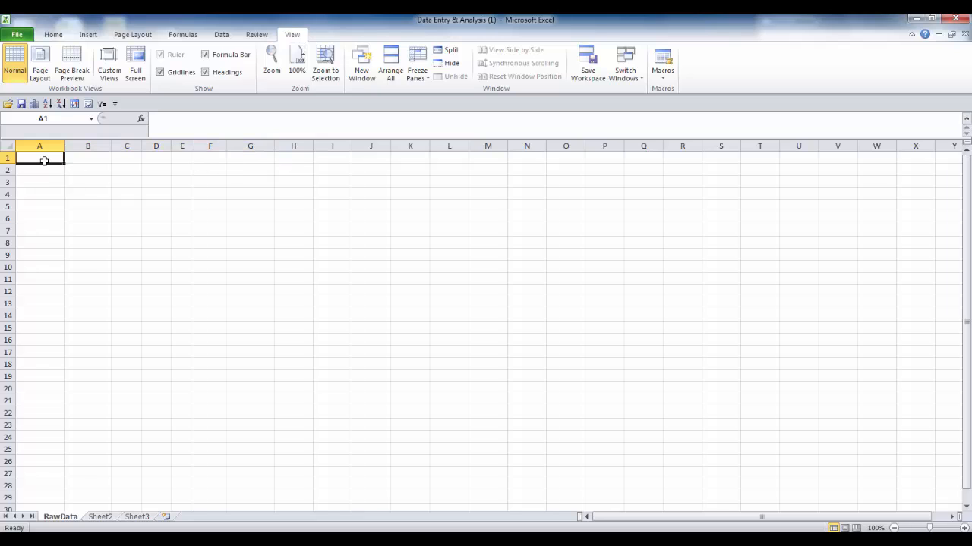
text(Month)
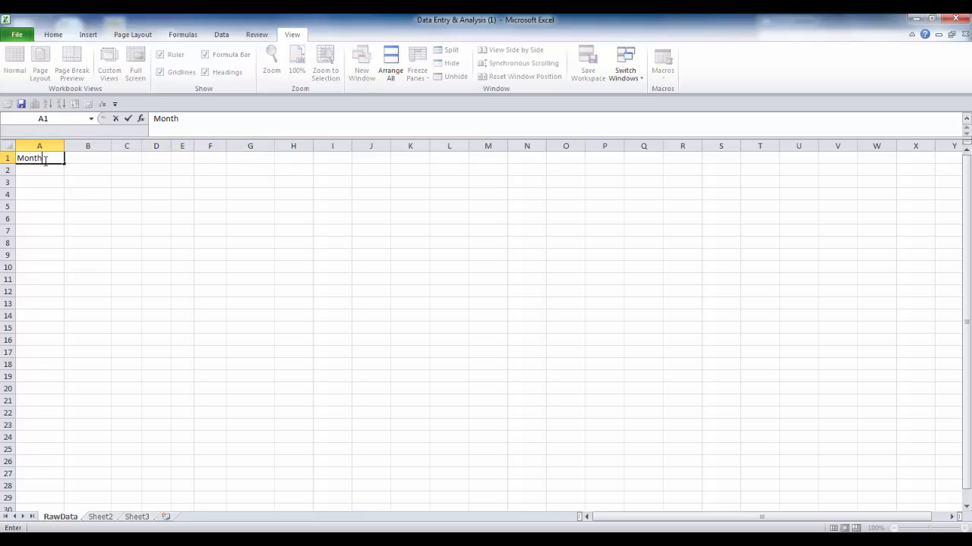
text(-Year)
key(Tab)
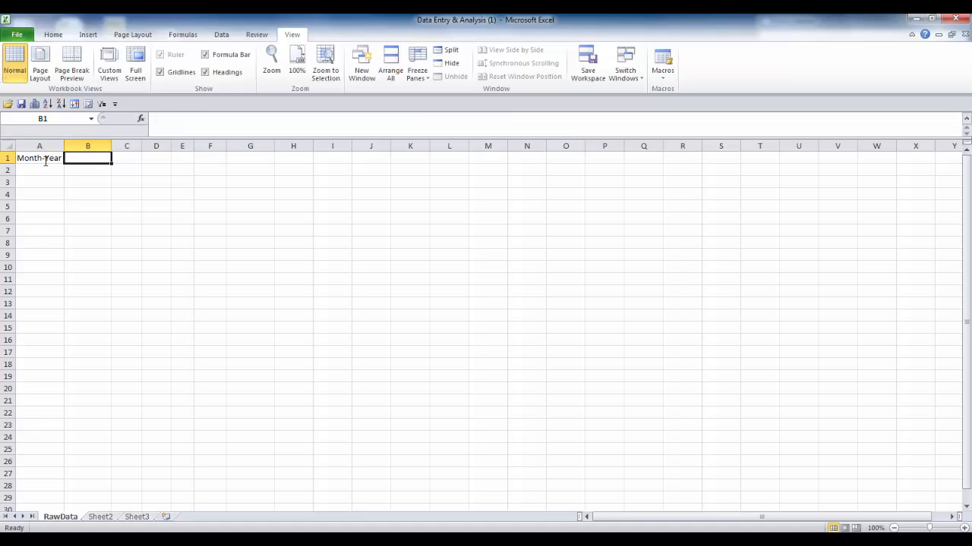
text(Vill)
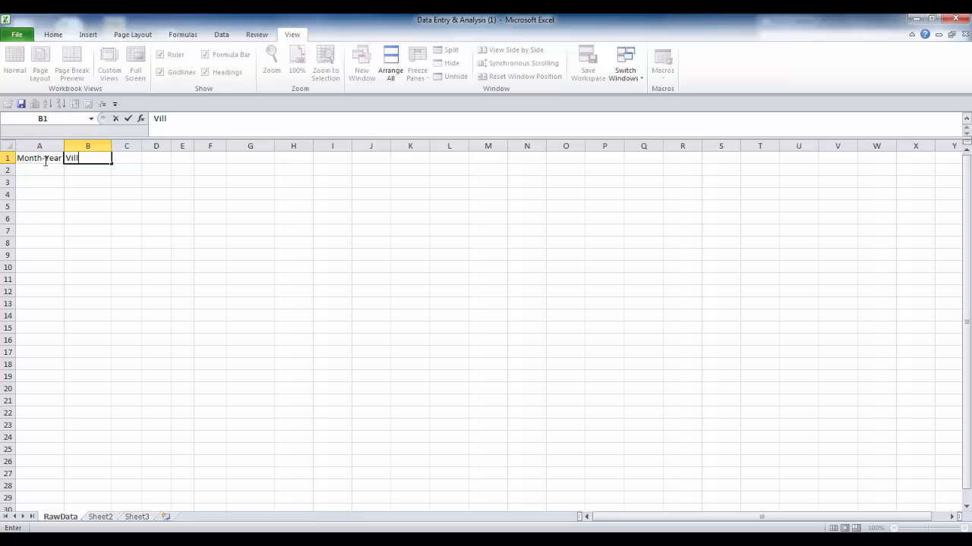
text(age)
key(Tab)
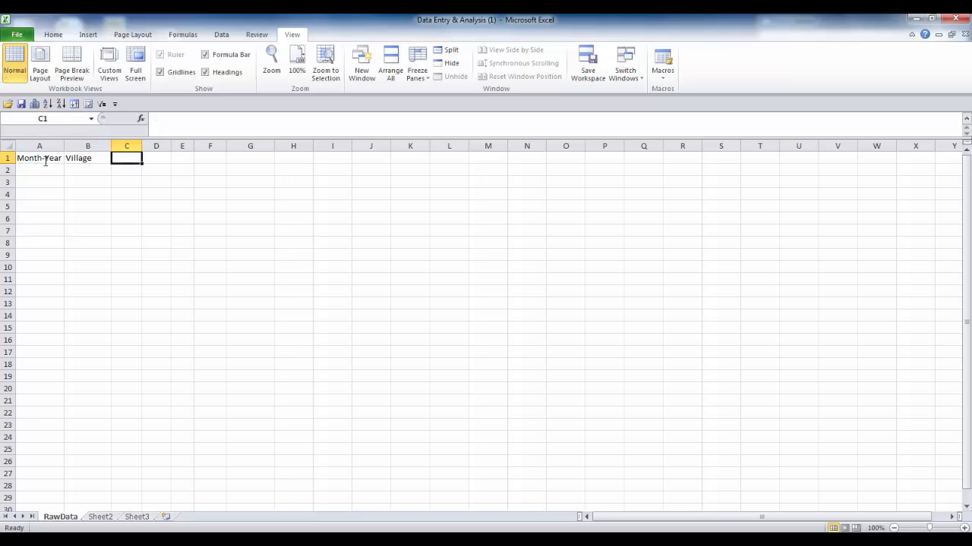
text(School)
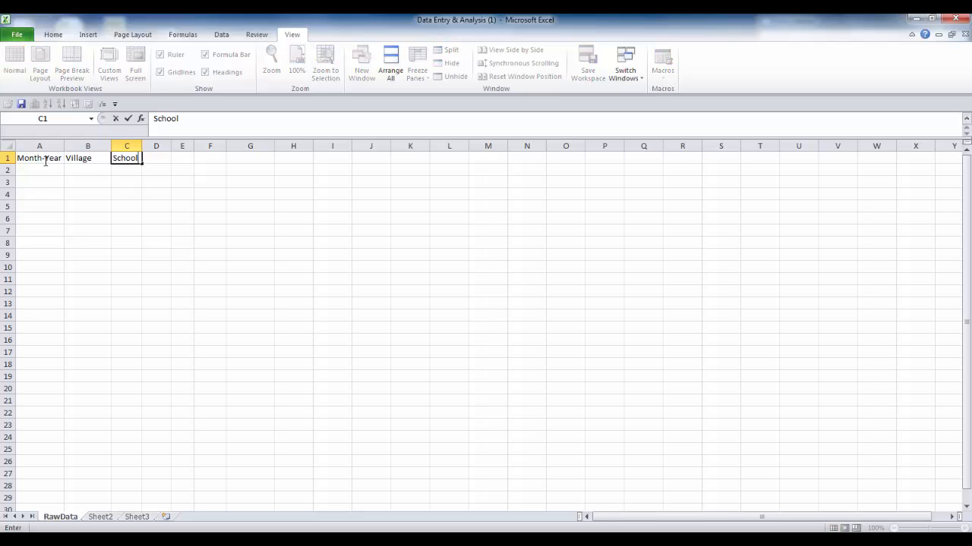
key(Tab)
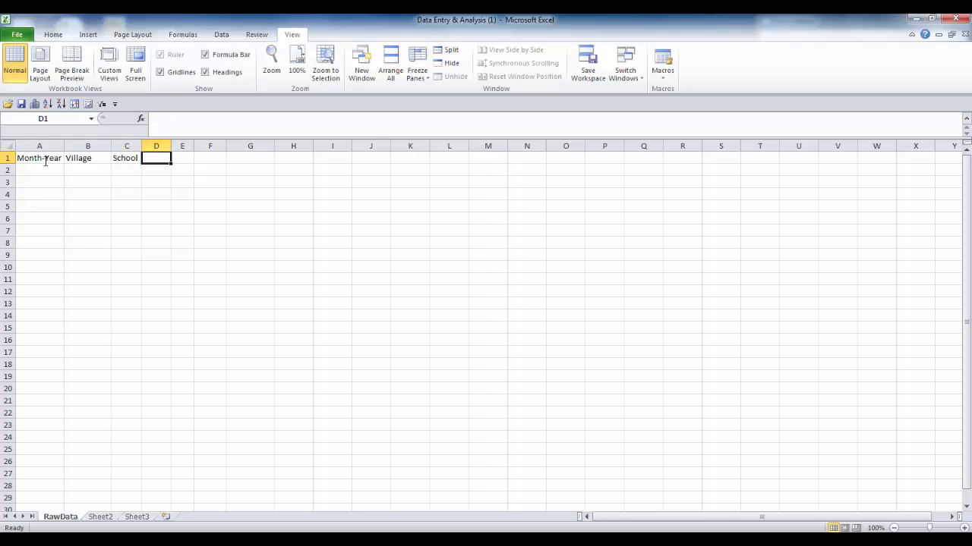
Continue the heading row with Class, Subject, Child Name and Grade in cells D1 to G1
text(Class)
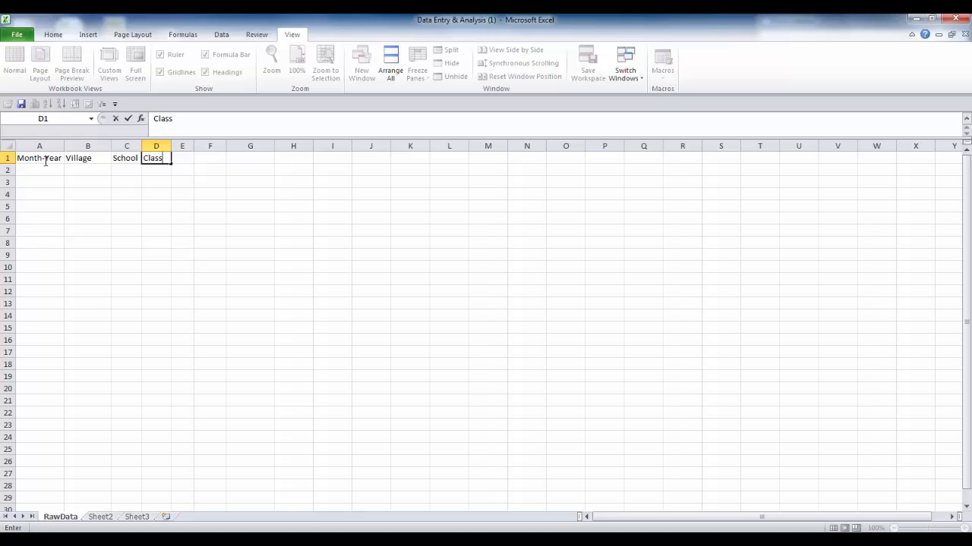
key(Tab)
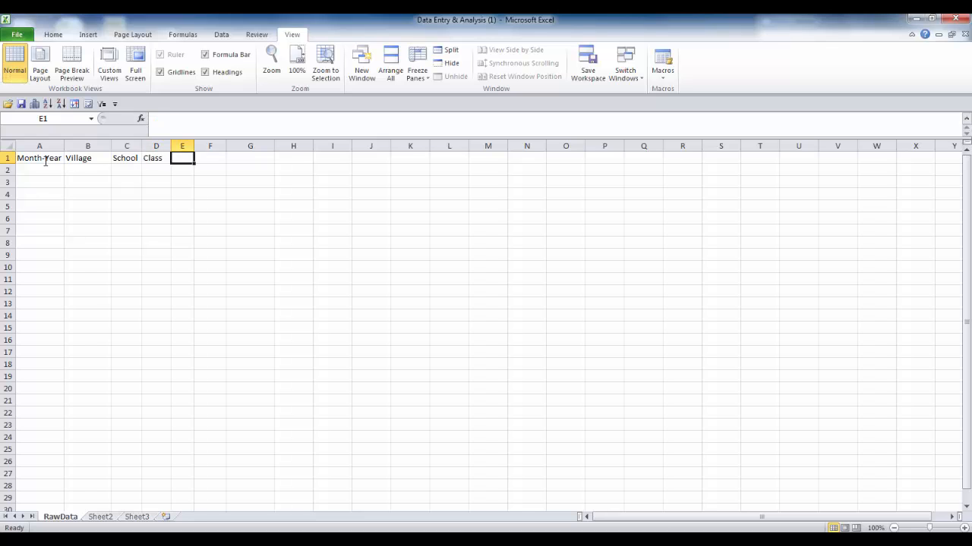
text(Subject)
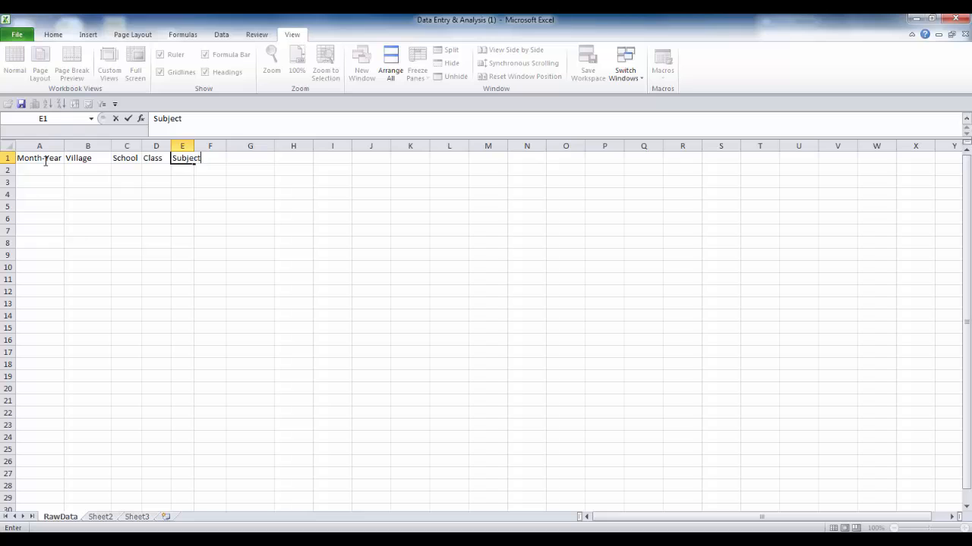
key(Tab)
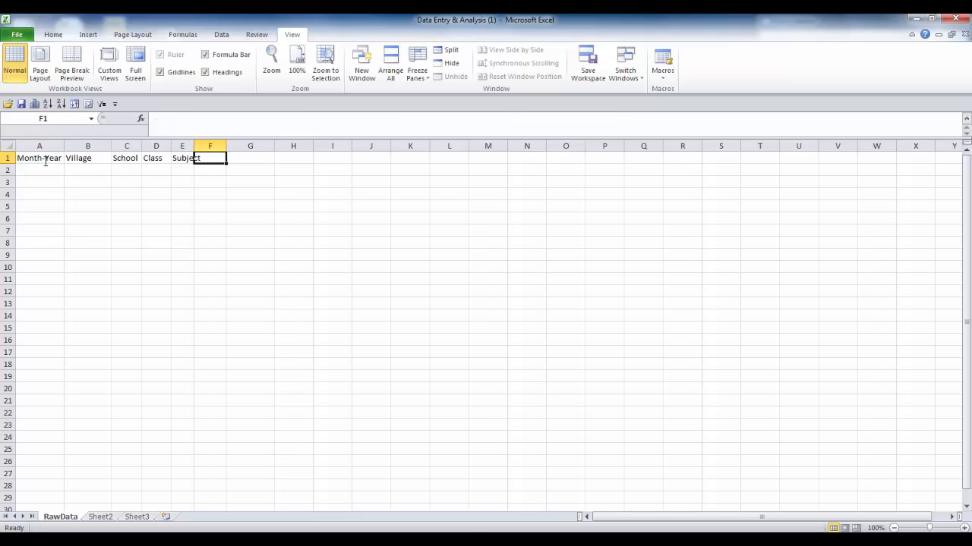
text(Child)
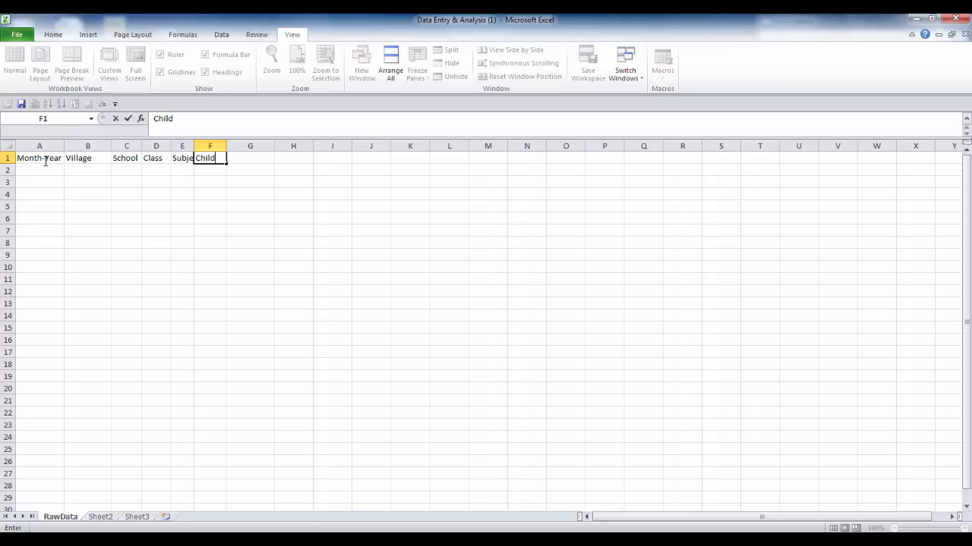
text( Name)
key(Tab)
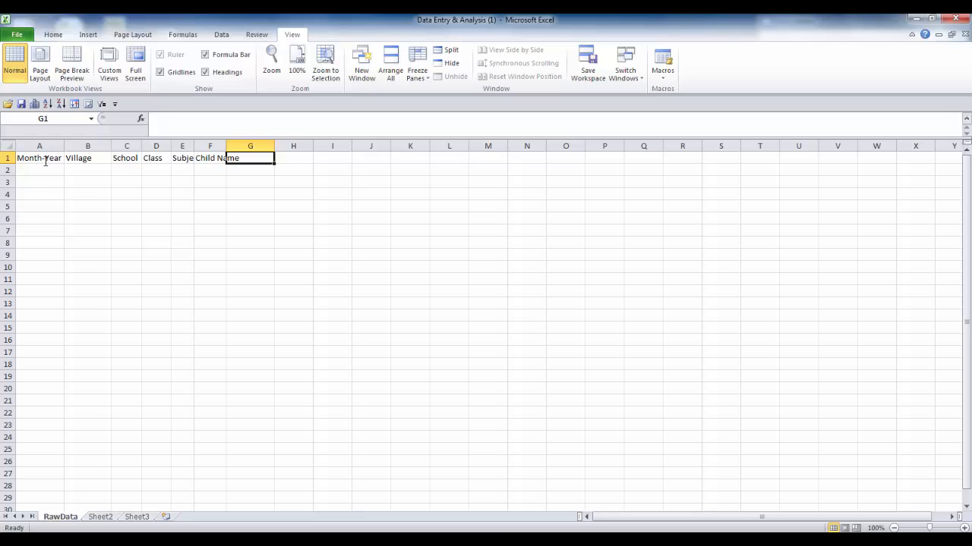
text(Grade)
key(Return)
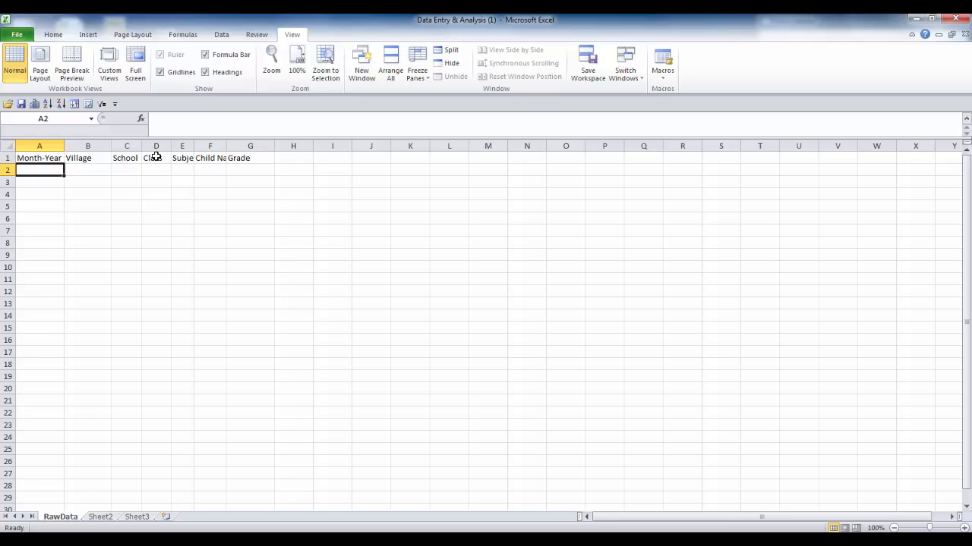
Insert a new column before Village and give it the heading Panchayath
click(85, 146)
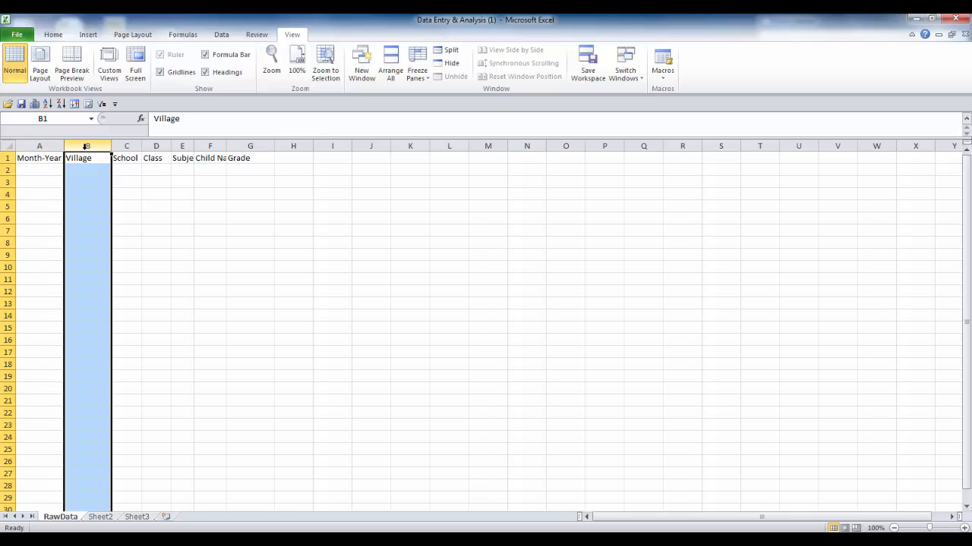
right_click(85, 146)
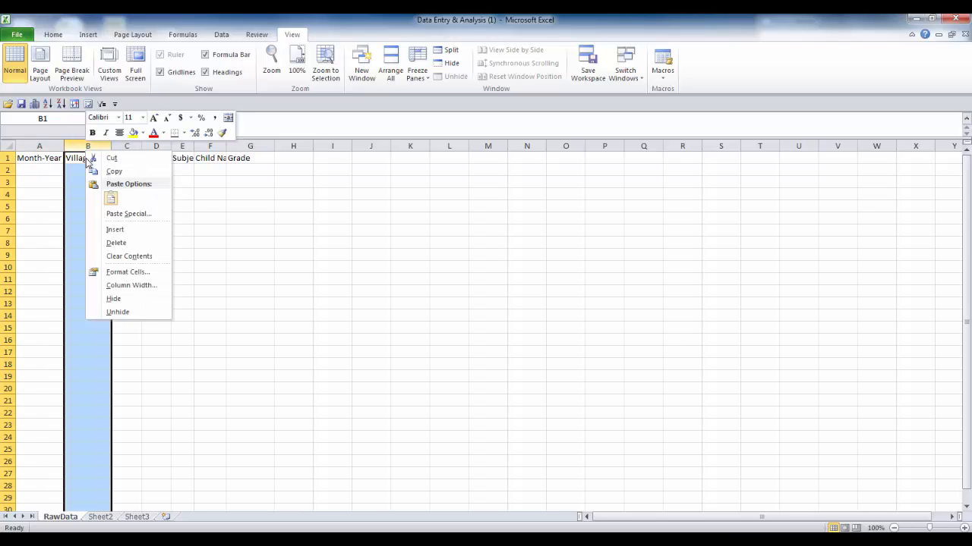
click(115, 231)
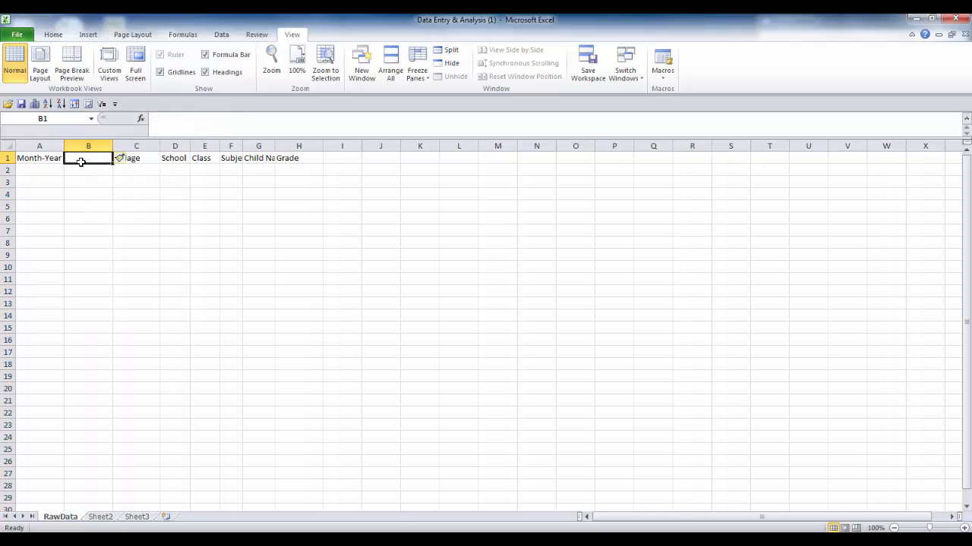
text(Panchayat)
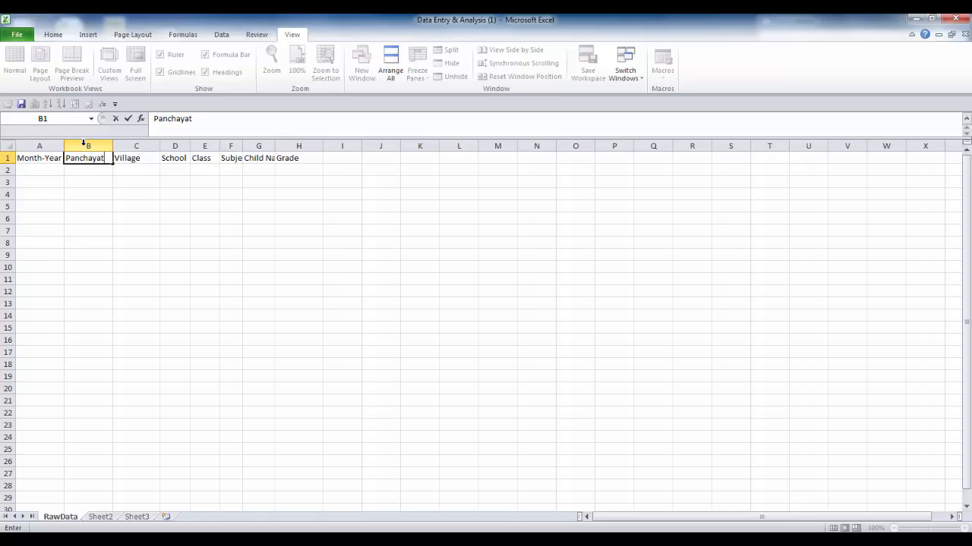
text(h)
key(Return)
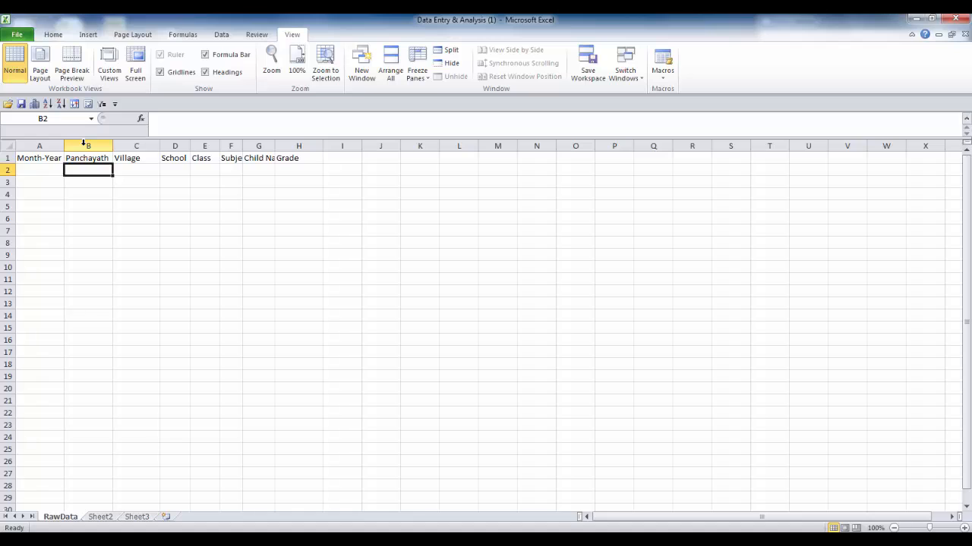
Auto-fit the widths of columns A to H to their headings
click(233, 160)
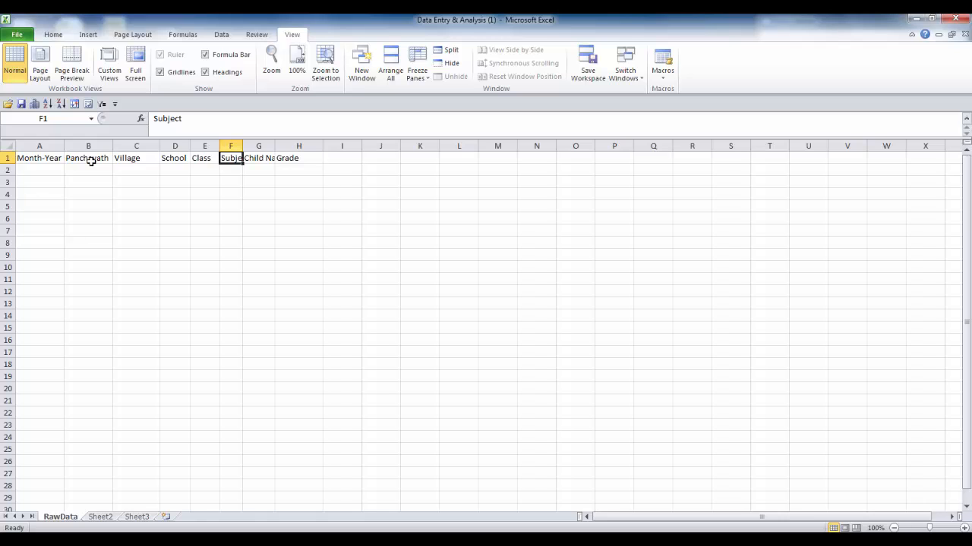
drag(39, 146, 302, 147)
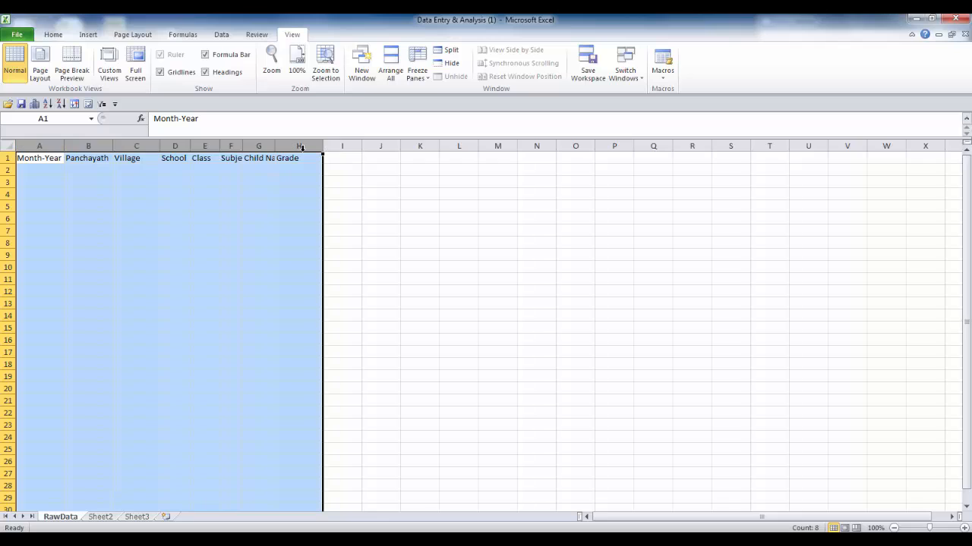
double_click(64, 146)
click(48, 174)
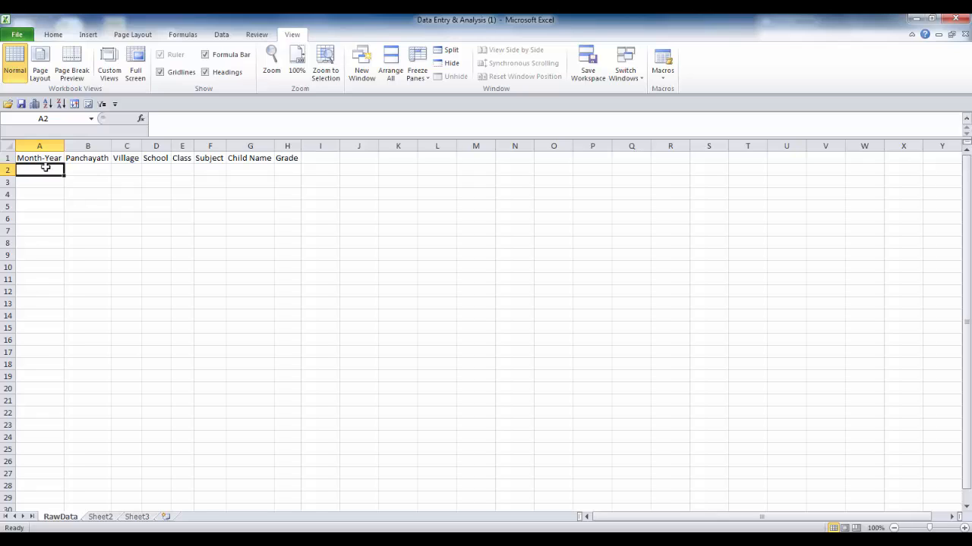
click(8, 158)
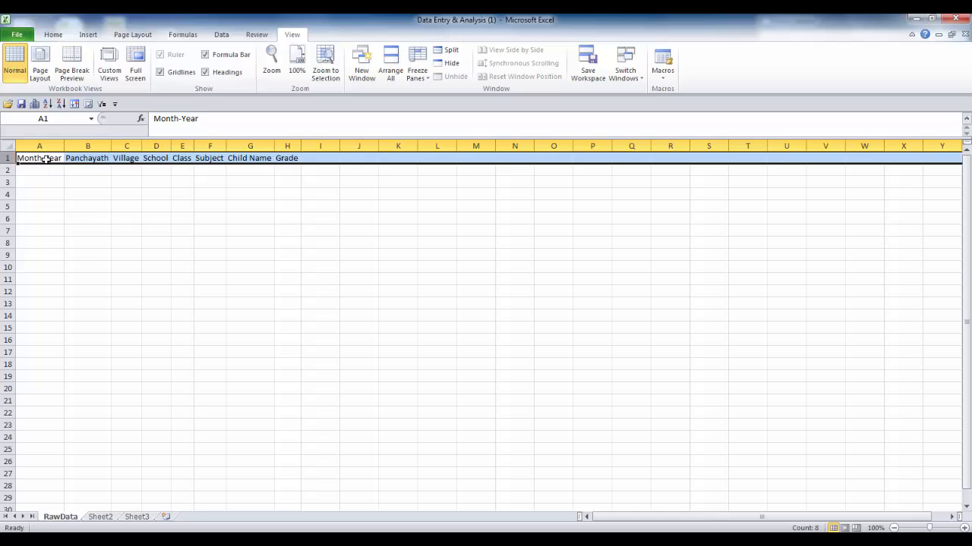
drag(47, 158, 277, 158)
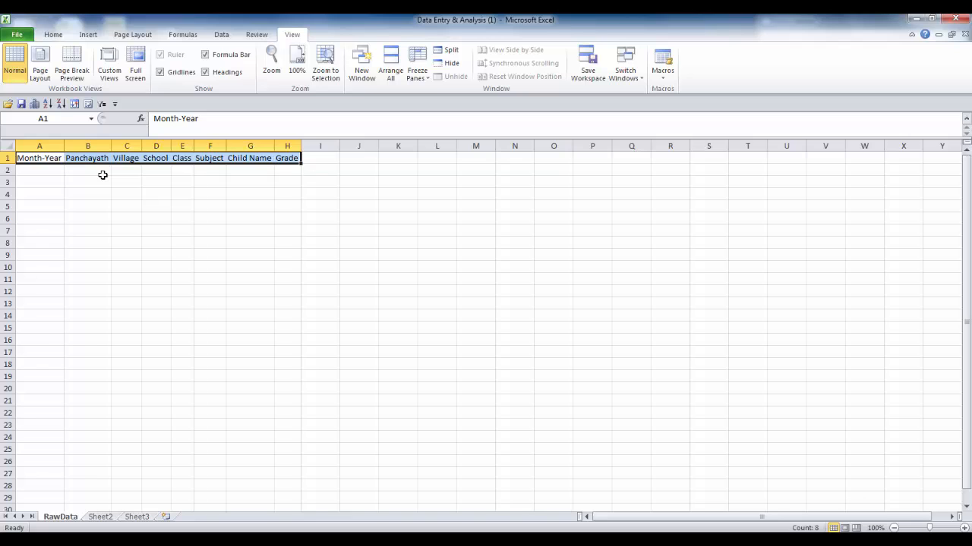
Start the first record in row 2 with May 2015, Panchayath1, Village1 and School1 in cells A2 to D2
click(48, 172)
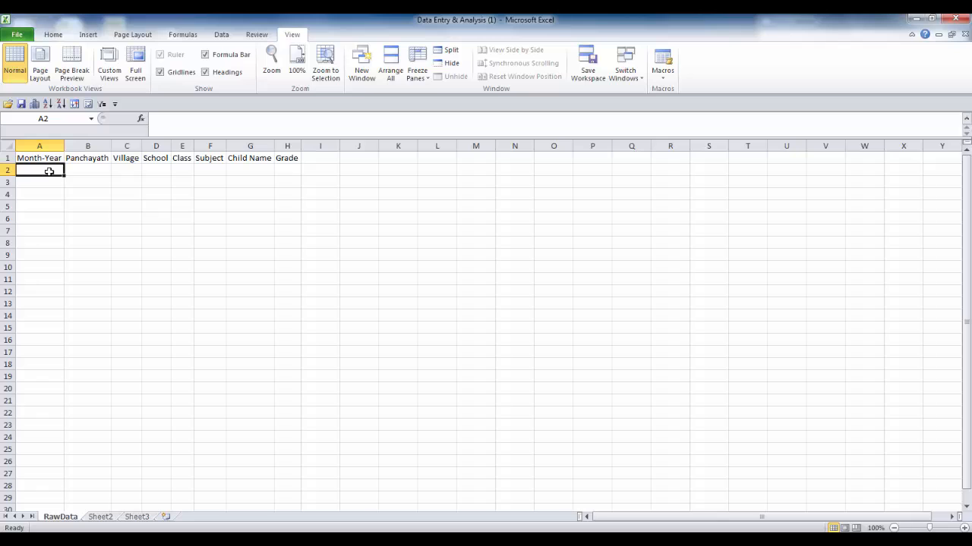
text(May)
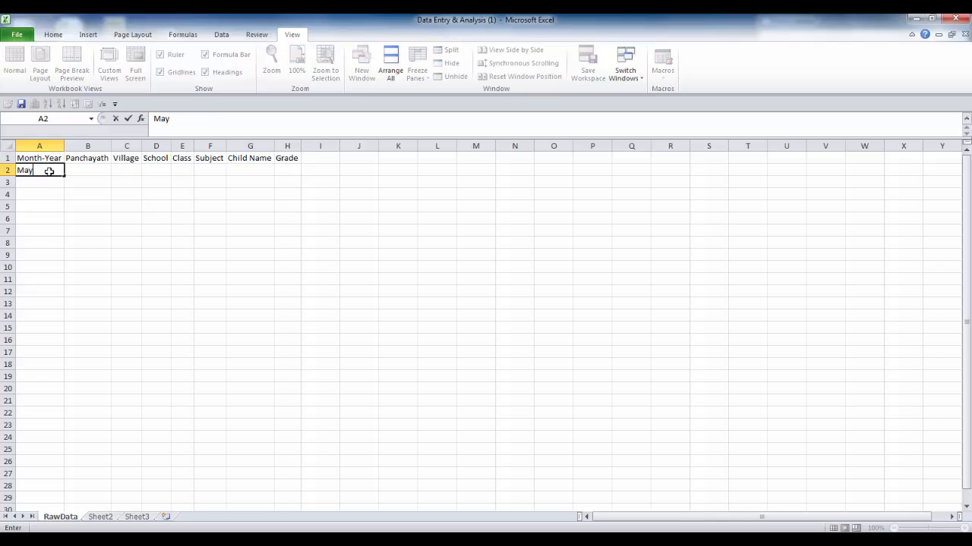
text( 2015)
key(Tab)
text(Panchayath1)
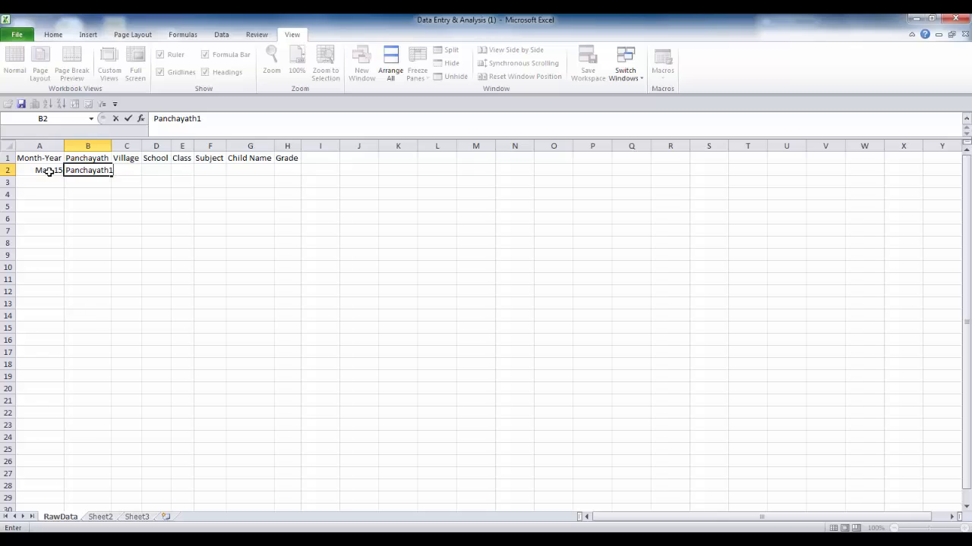
key(Tab)
text(Village)
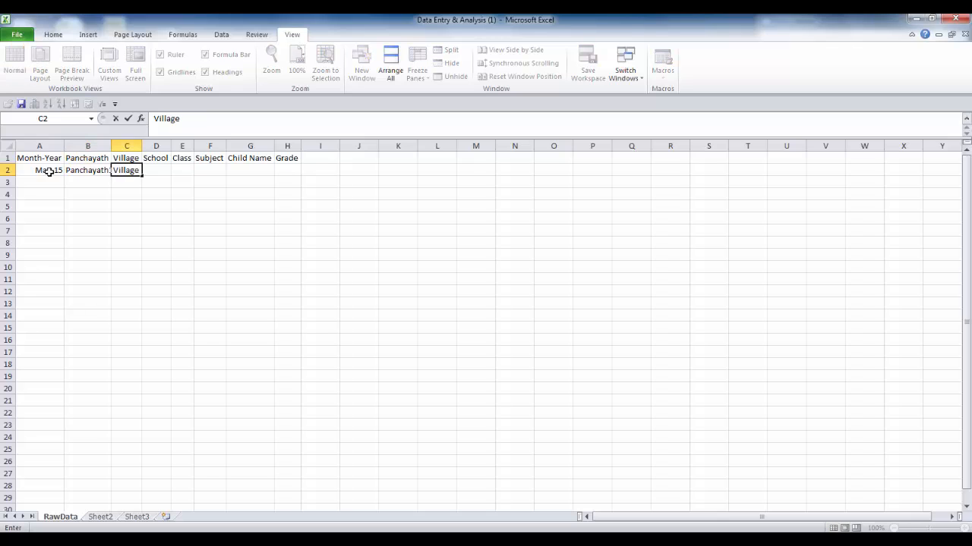
text(1)
key(Tab)
text(Sc)
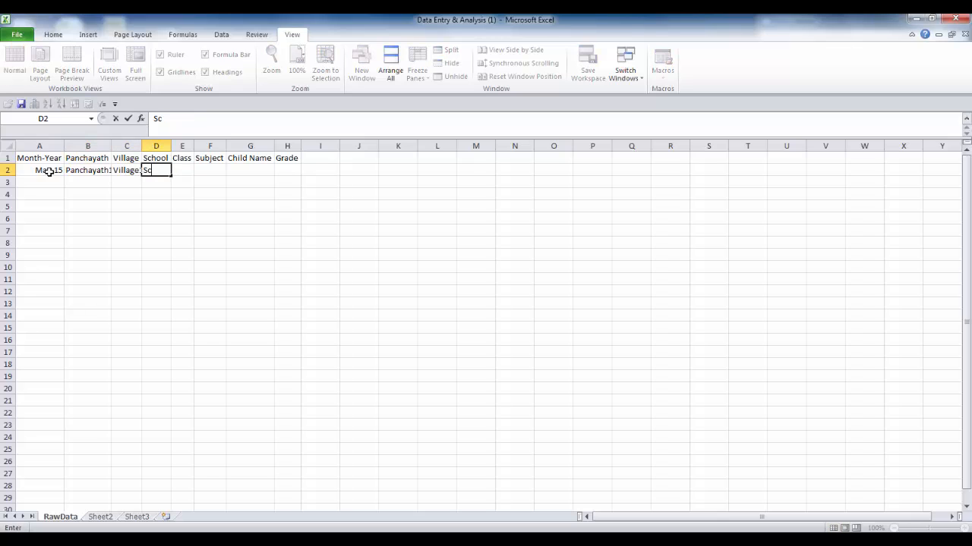
text(hool1)
key(Tab)
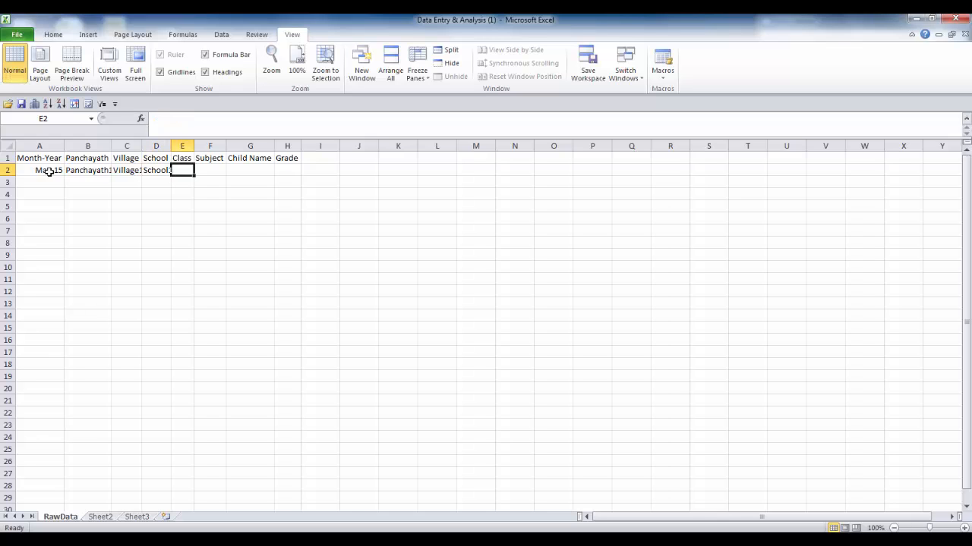
Complete the row 2 record with class 5, subject Math, child name Child1 and grade C
text(5)
key(Tab)
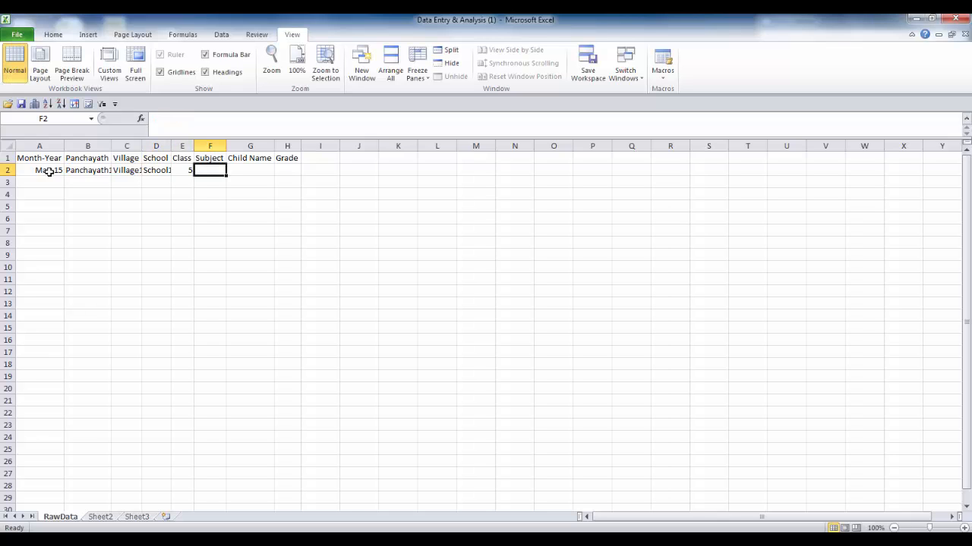
text(Math)
key(Tab)
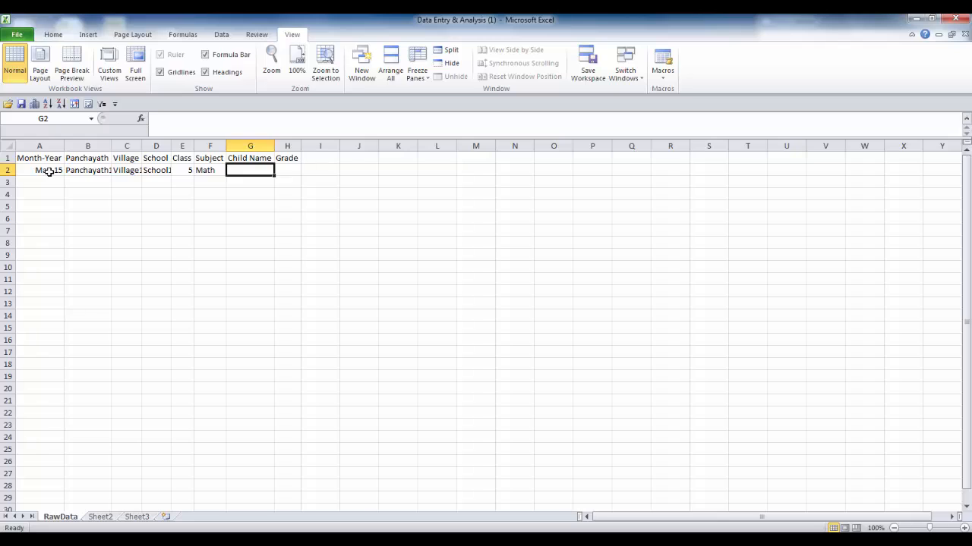
text(Child)
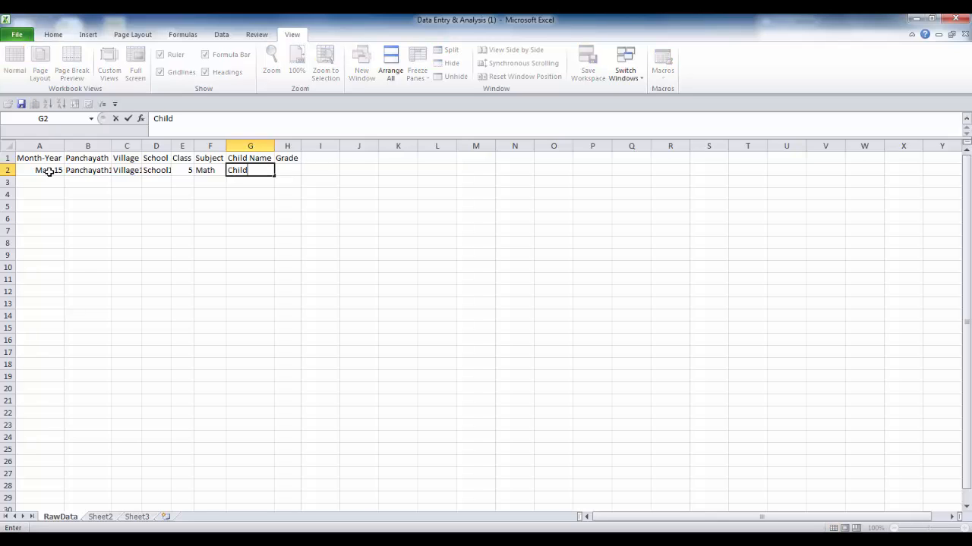
text(1)
key(Tab)
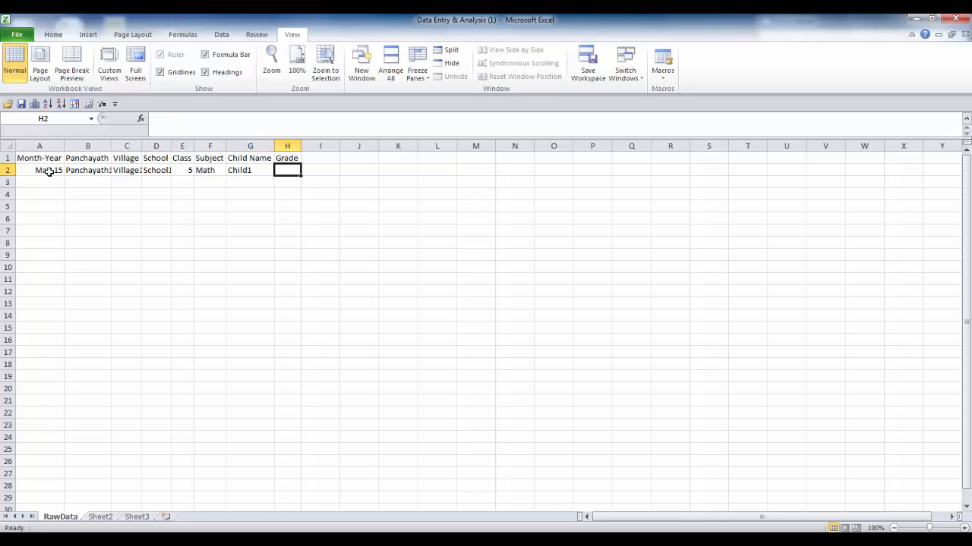
text(C)
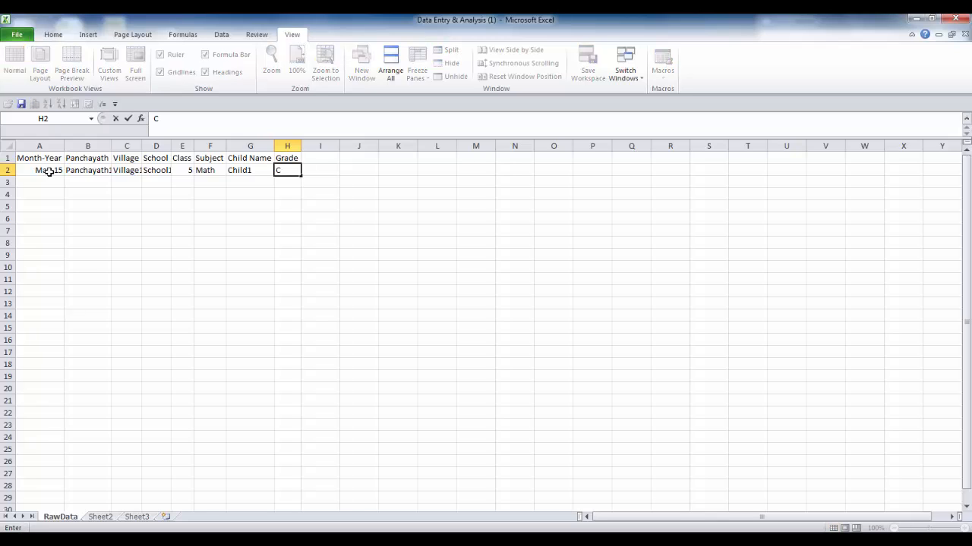
key(Return)
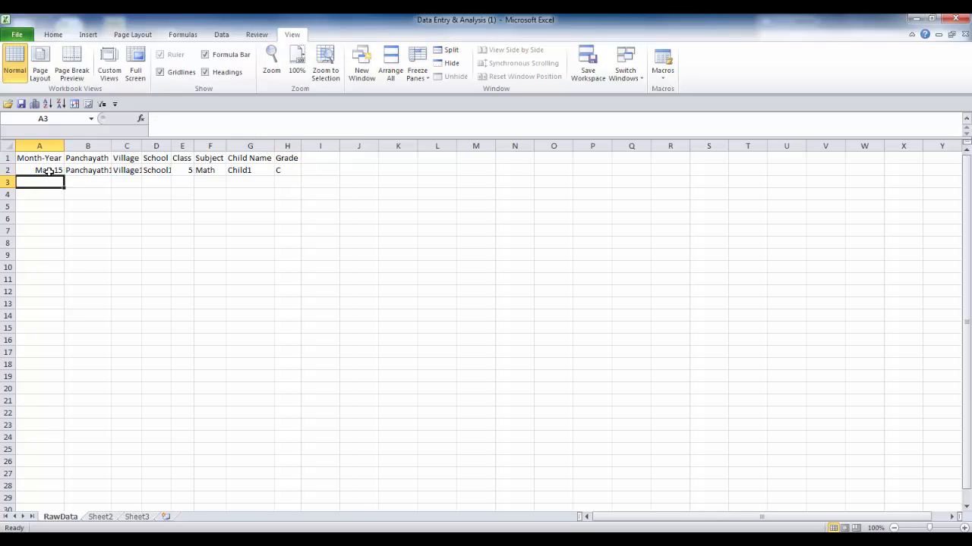
Auto-fit the widths of columns A to H to the contents of the first record
drag(40, 146, 275, 145)
double_click(275, 145)
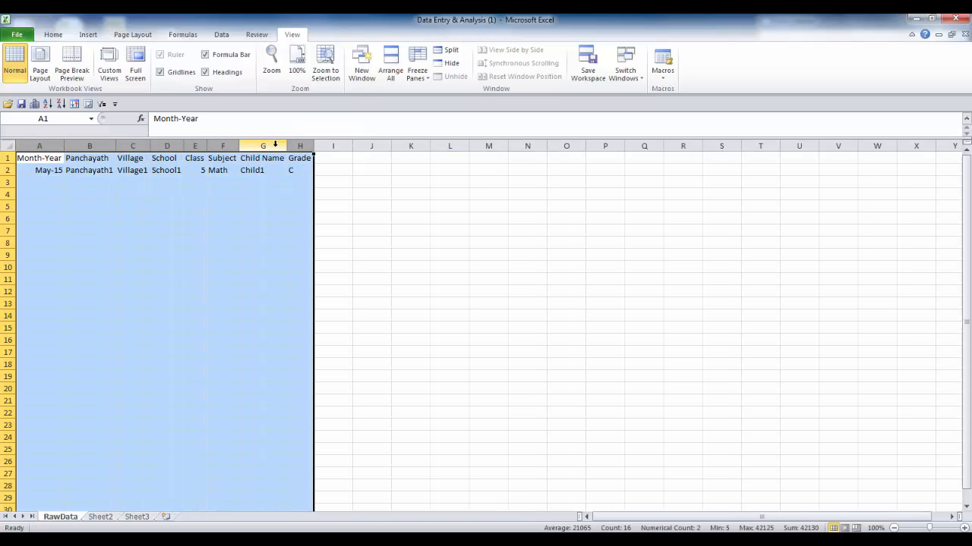
click(124, 173)
Start the second record in row 3 with May 2015, Panchayath1, Village1 and School1 in cells A3 to D3
click(43, 182)
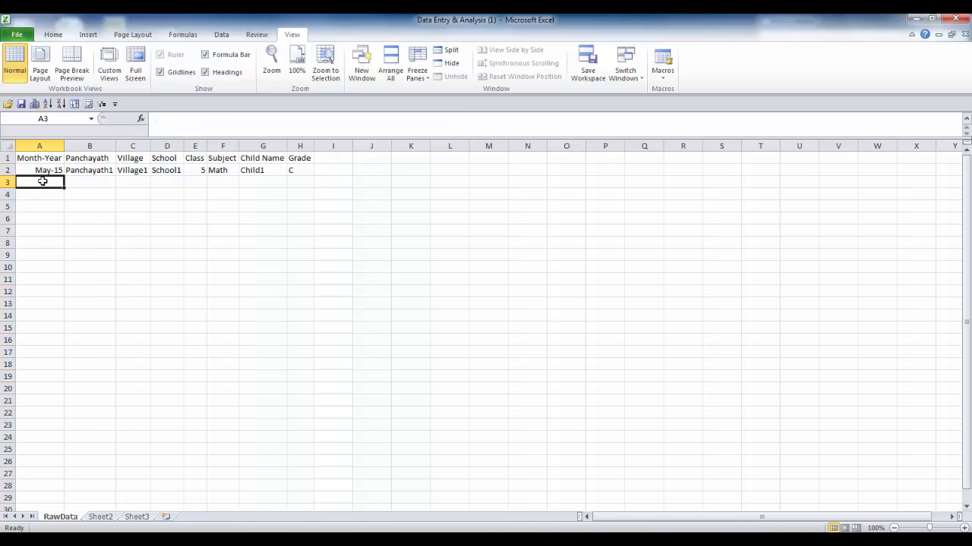
text(May 2015)
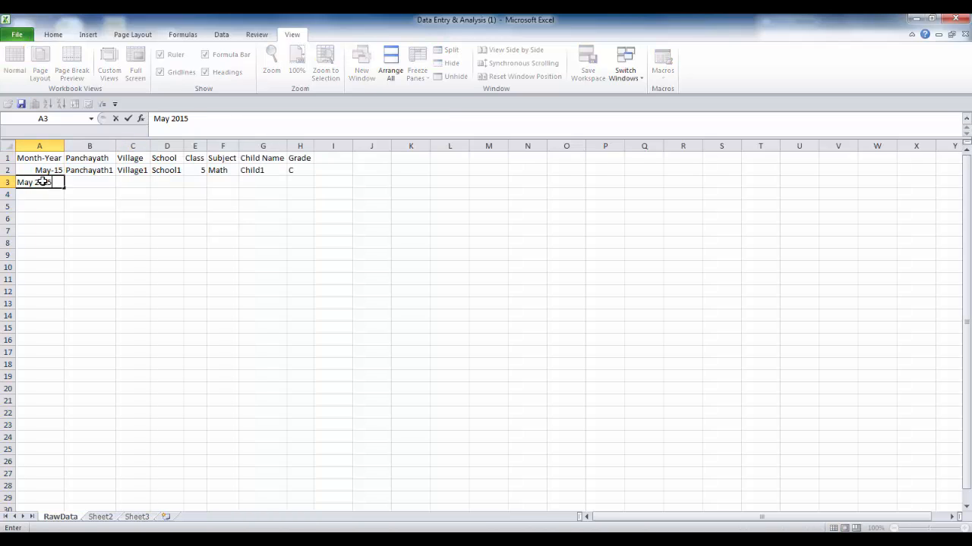
key(Tab)
text(Pan)
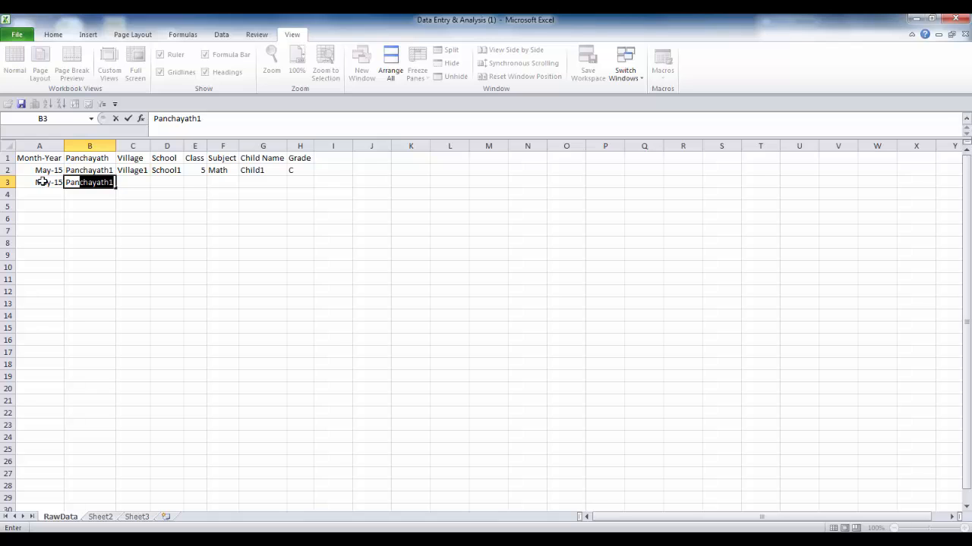
key(Return)
click(42, 183)
key(Tab)
key(Tab)
text(V)
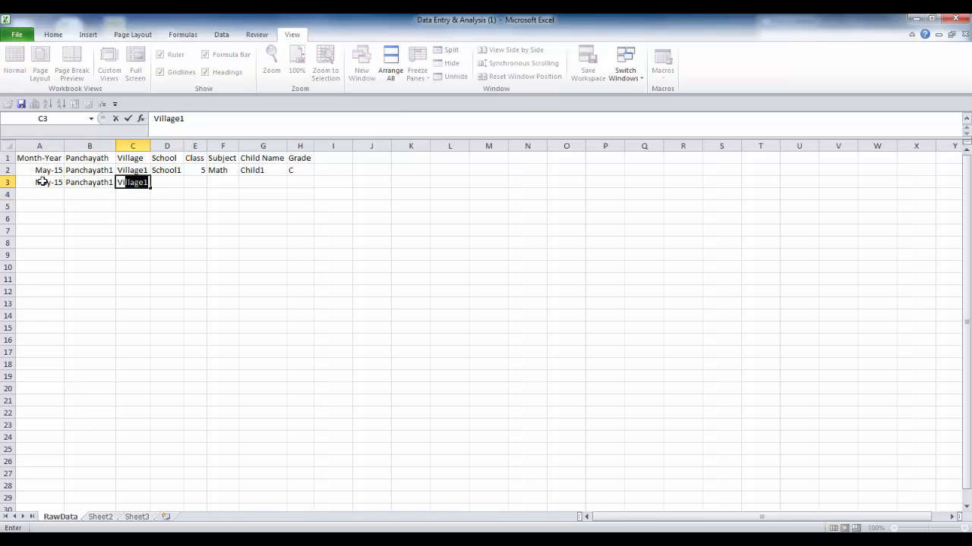
key(Tab)
text(Scho)
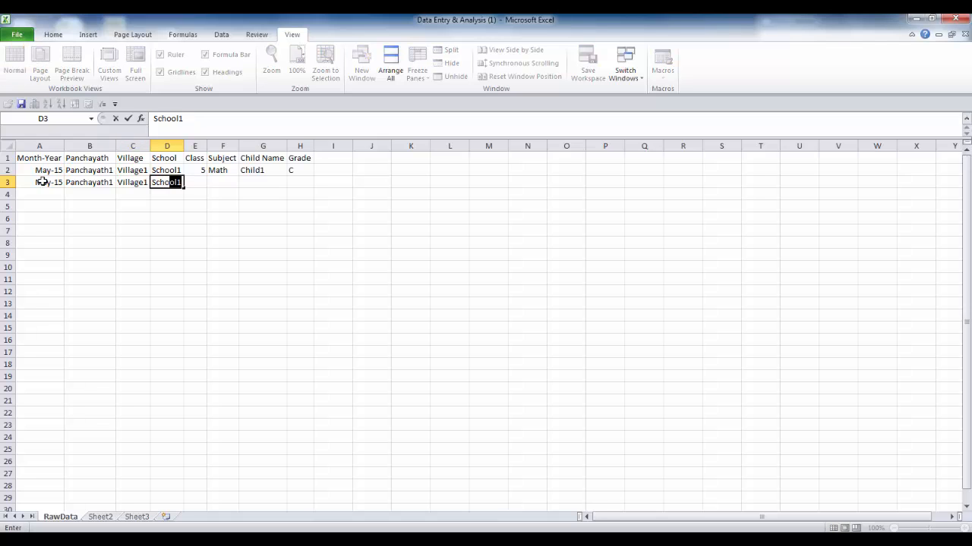
key(Tab)
Complete the row 3 record with class 5, subject Math, child name Child2 and grade D
text(5)
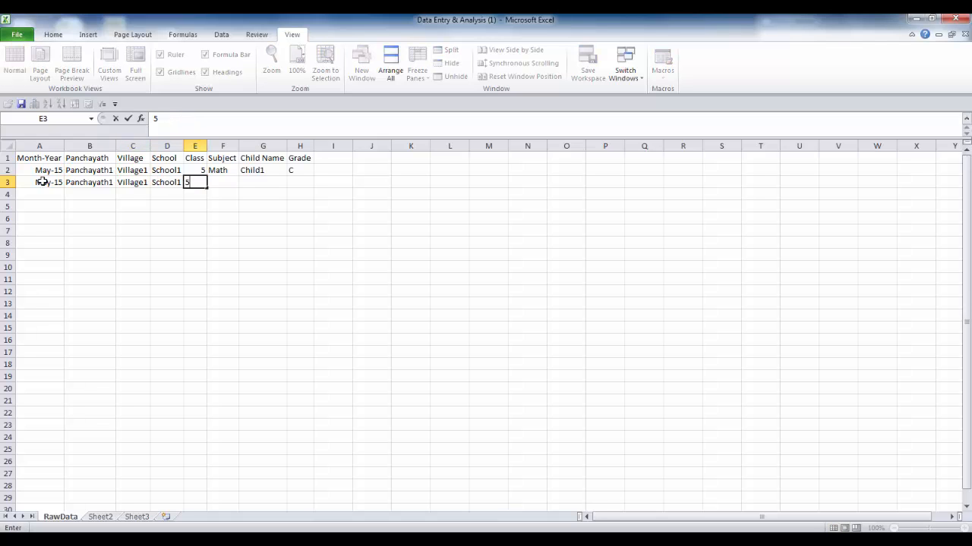
key(Tab)
text(Math)
key(Tab)
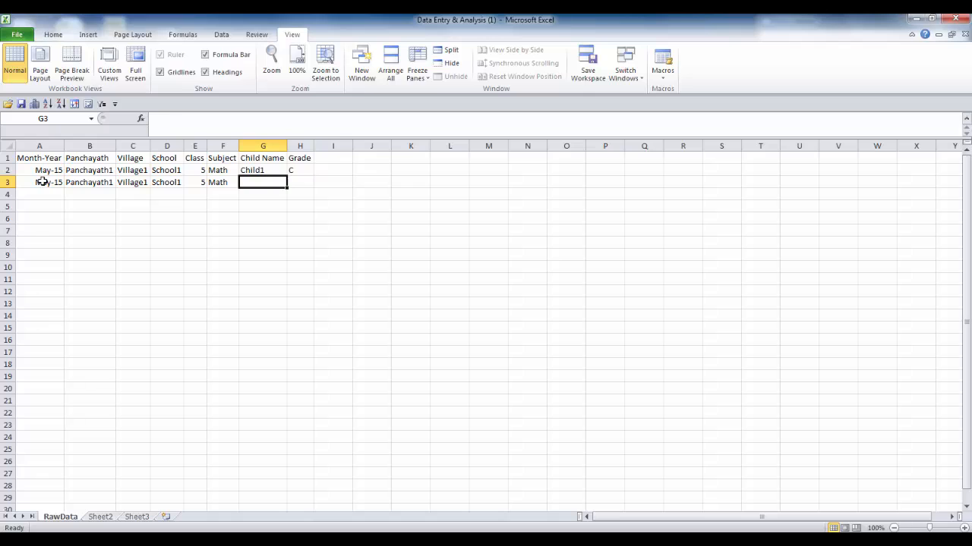
text(Child2)
key(Tab)
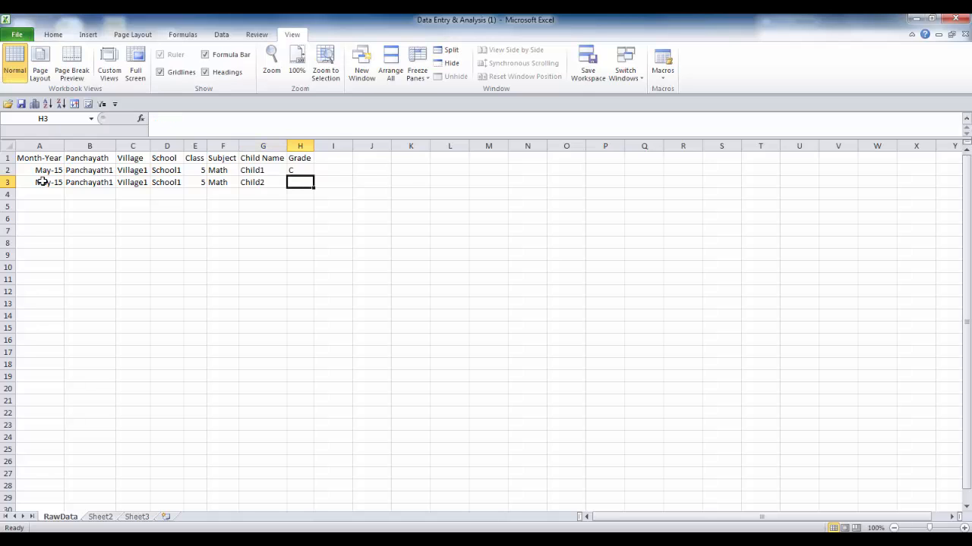
text(D)
key(Return)
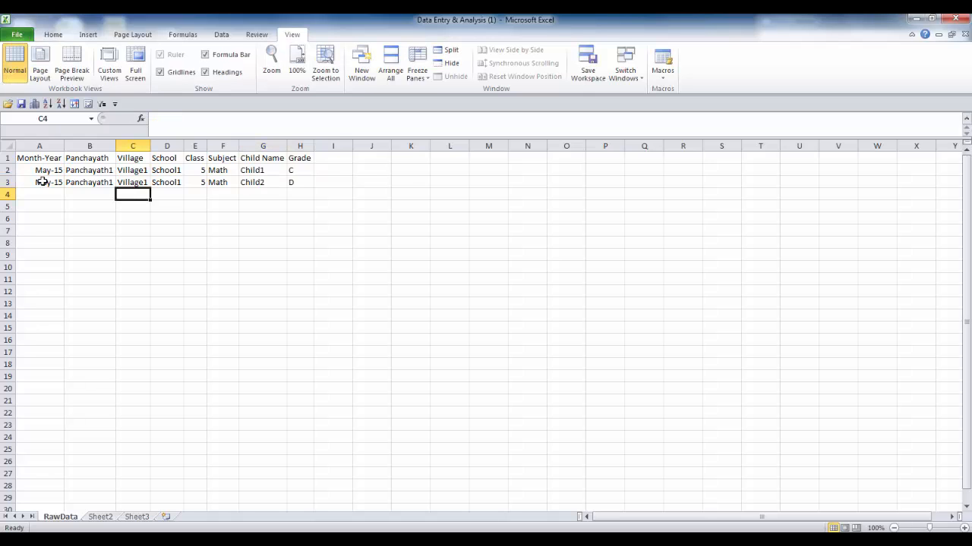
Start the third record in row 4 with May-15, Panchayath1, Village1 and School1 in cells A4 to D4
key(Home)
text(May-1)
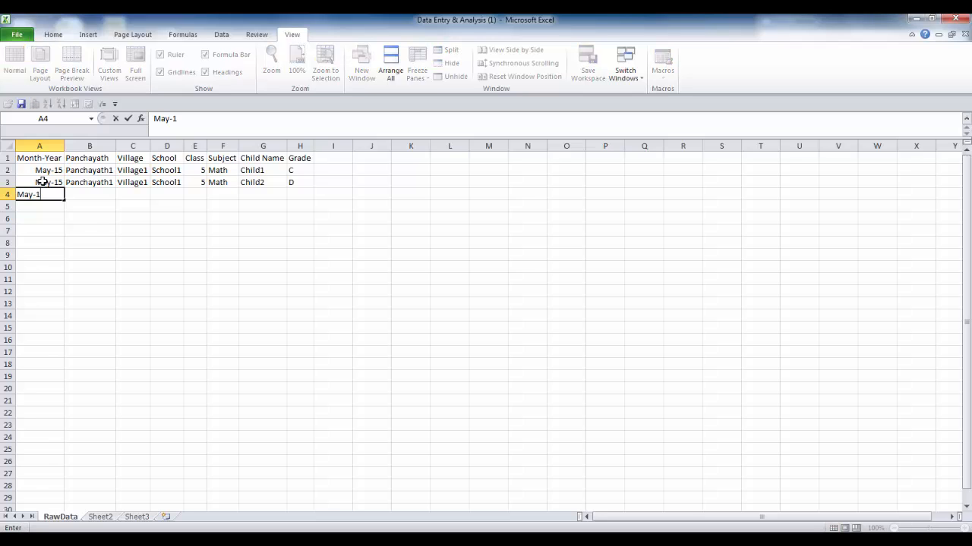
text(5)
key(Tab)
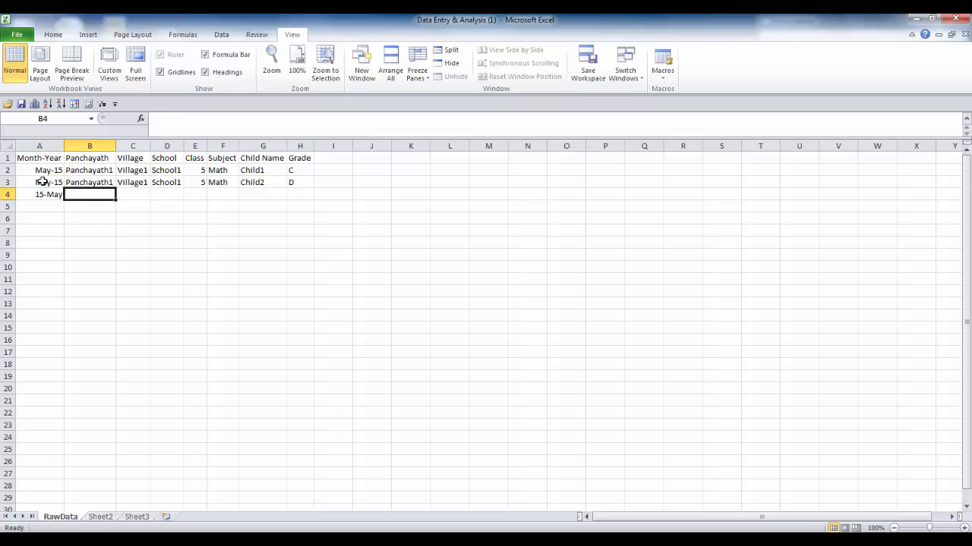
text(Panchayath1)
key(Tab)
text(V)
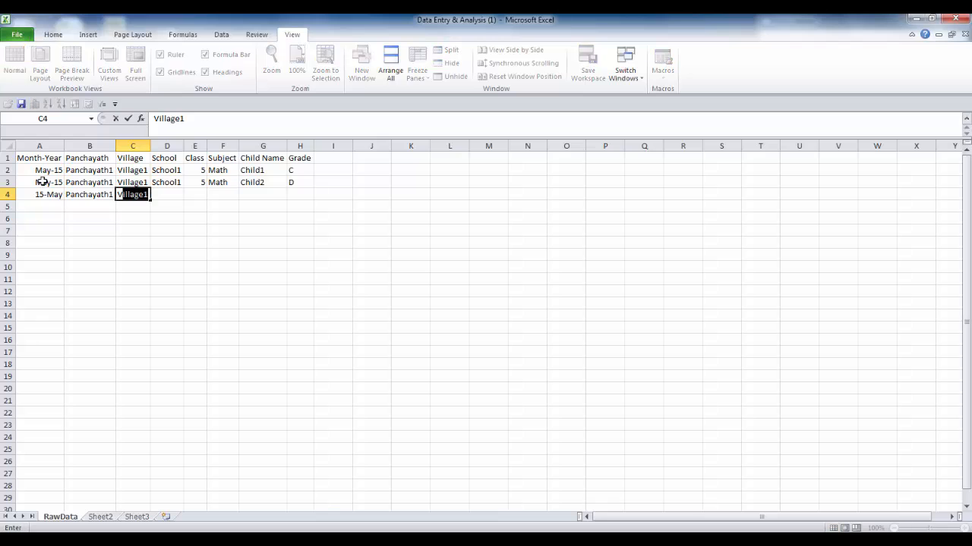
key(Tab)
text(School1)
key(Tab)
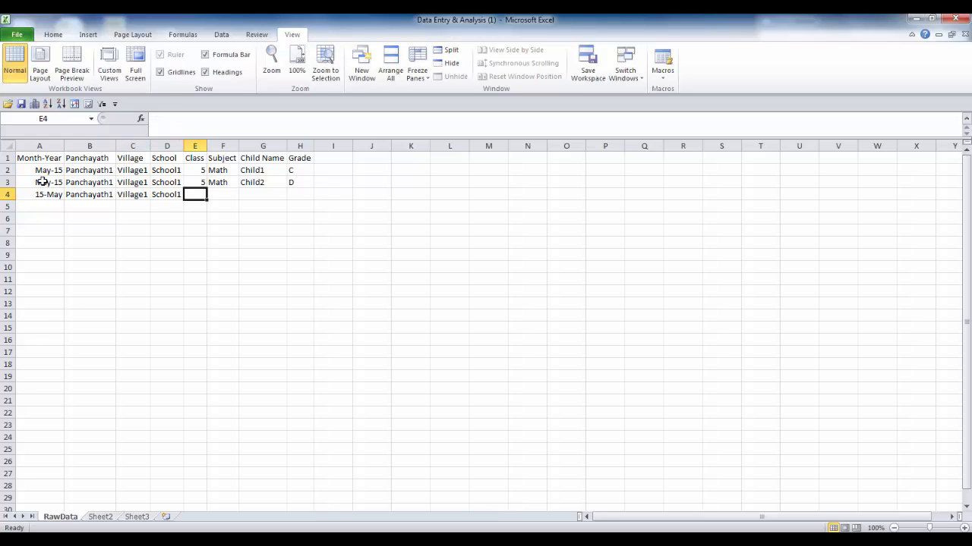
Complete the row 4 record with class 5, subject Math, child name Child3 and grade D
text(5)
key(Tab)
text(Math)
key(Tab)
text(C)
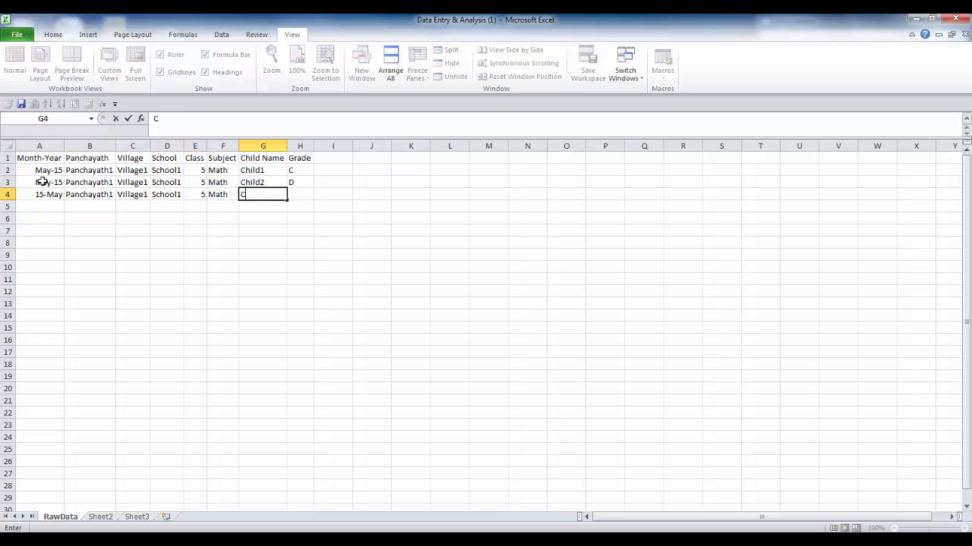
text(hild3)
key(Tab)
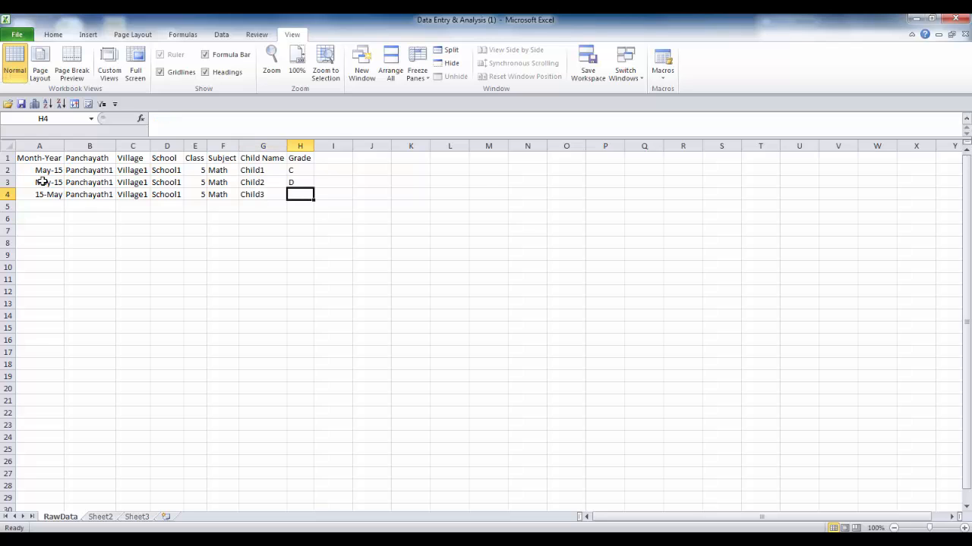
text(D)
key(Return)
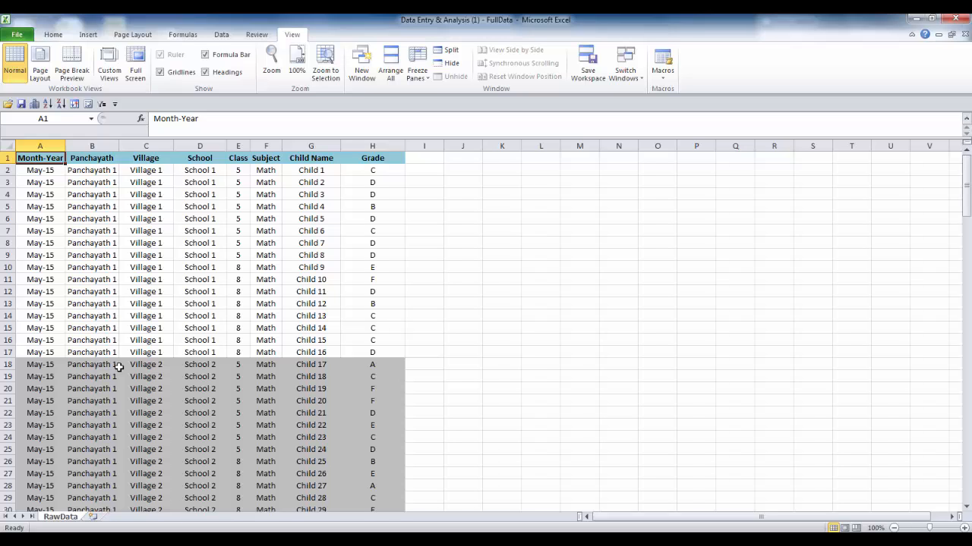
Examine the completed grade records on the RawData sheet of the FullData workbook, village by village
scroll(119, 368, down, 6)
scroll(119, 370, down, 4)
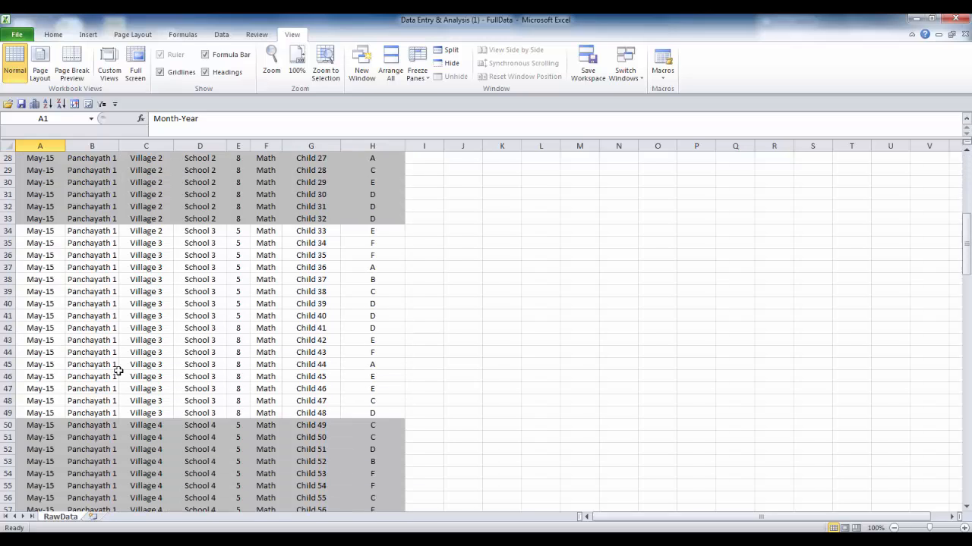
scroll(120, 370, up, 6)
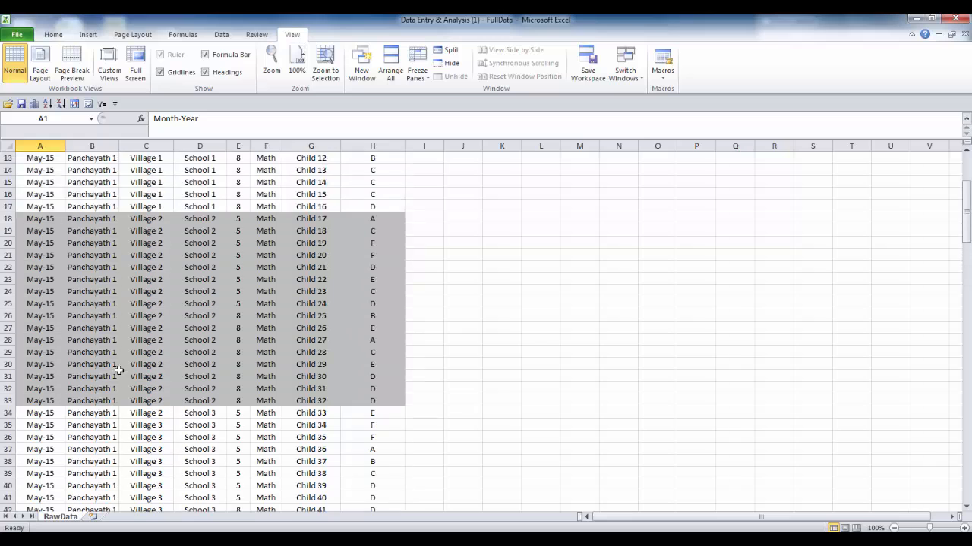
scroll(119, 370, down, 6)
scroll(119, 371, up, 10)
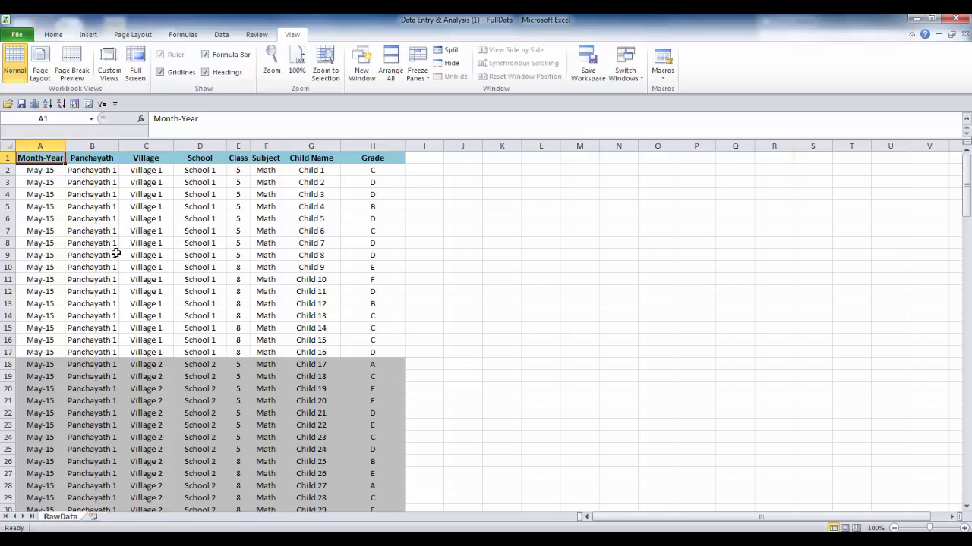
scroll(115, 252, down, 5)
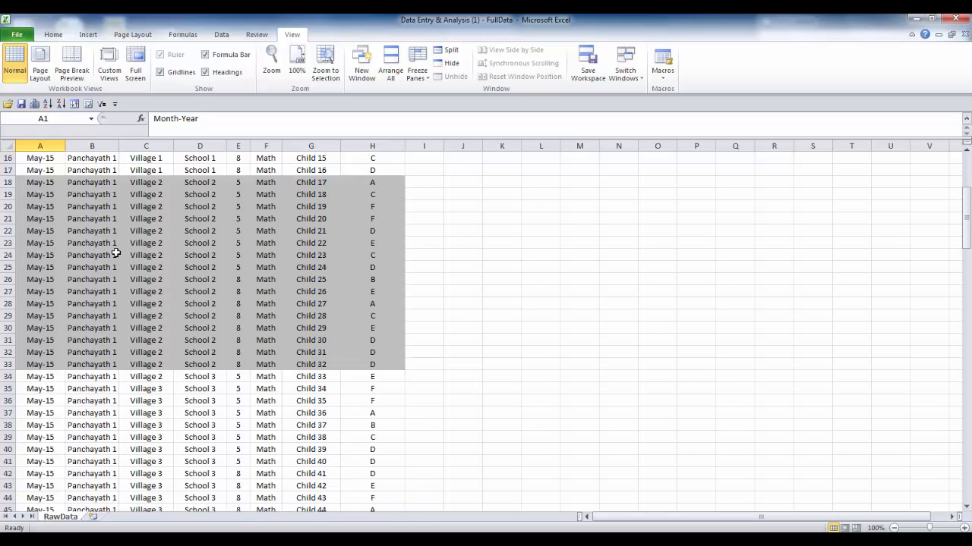
scroll(115, 252, down, 8)
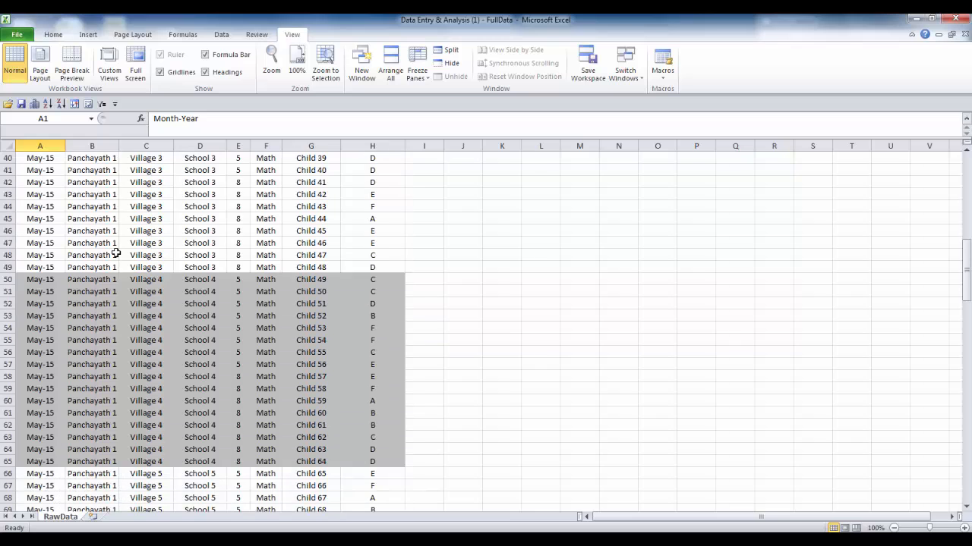
scroll(116, 253, down, 4)
scroll(115, 253, up, 8)
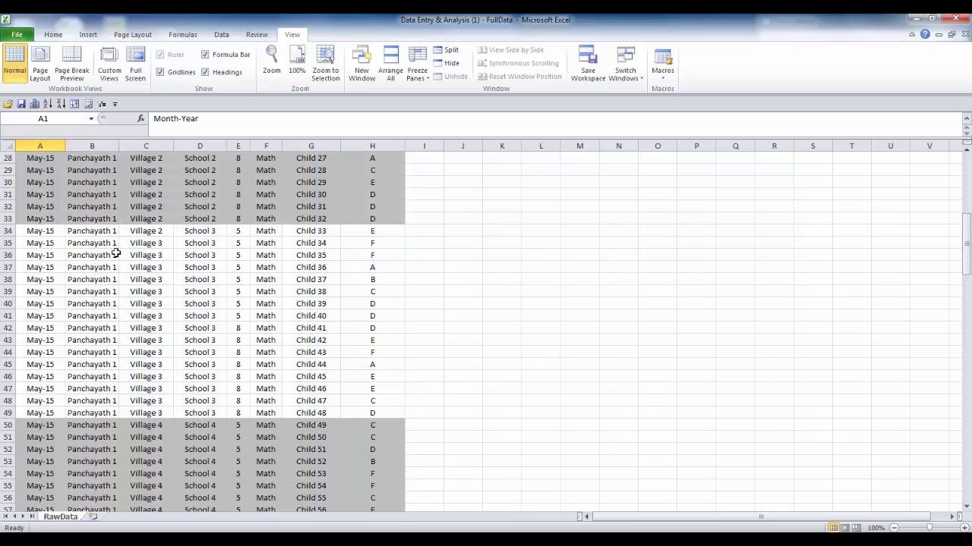
Freeze the top row of the RawData sheet so the column headings stay in view
scroll(116, 253, up, 9)
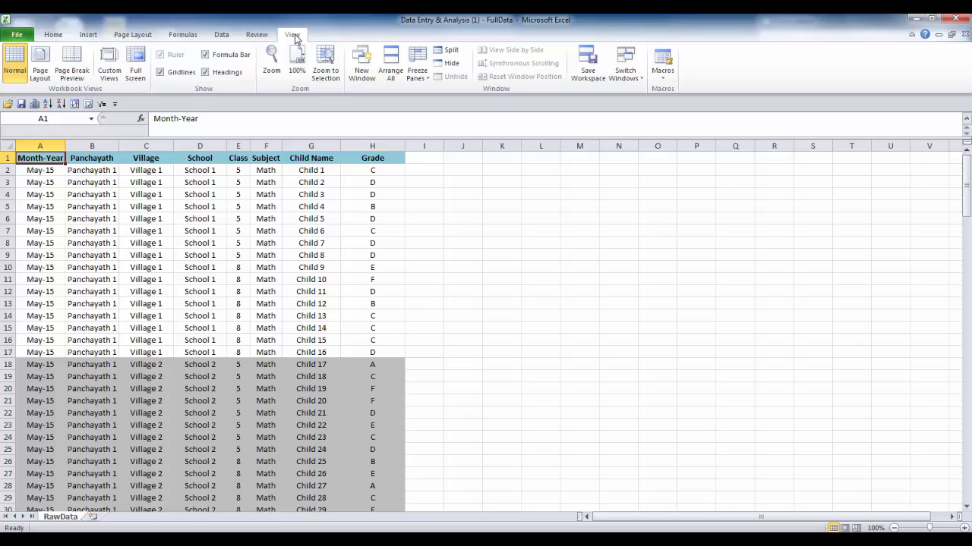
click(429, 82)
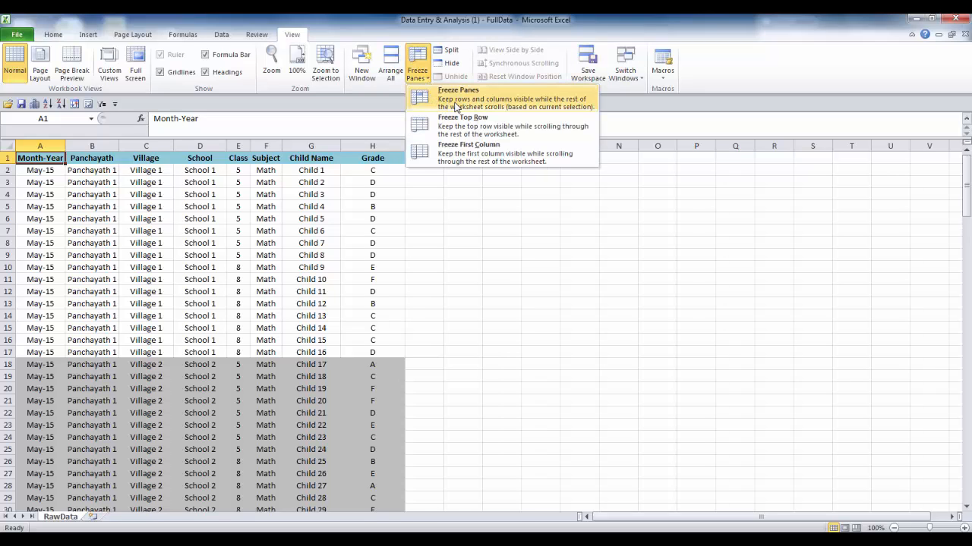
click(489, 129)
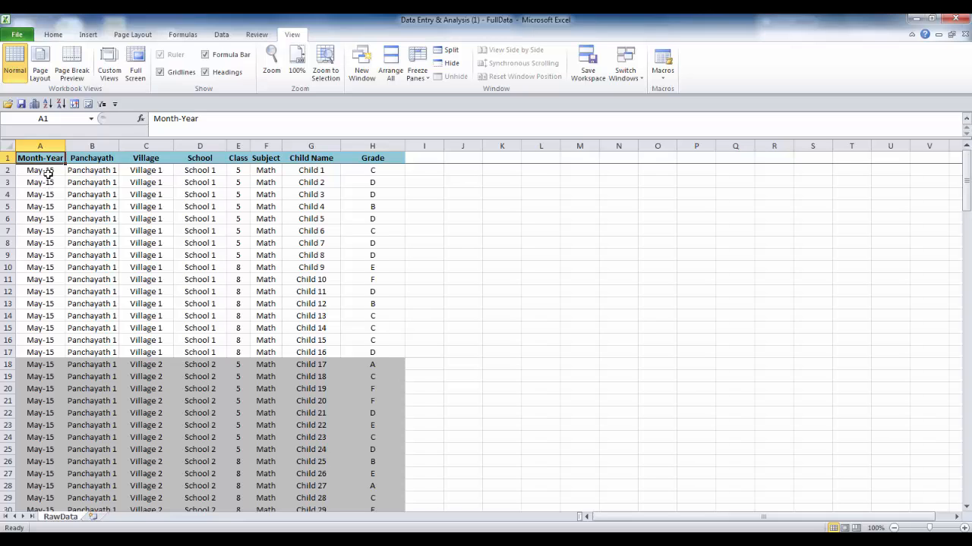
Look through the RawData records of both panchayaths against the frozen header row
click(47, 173)
scroll(54, 230, down, 18)
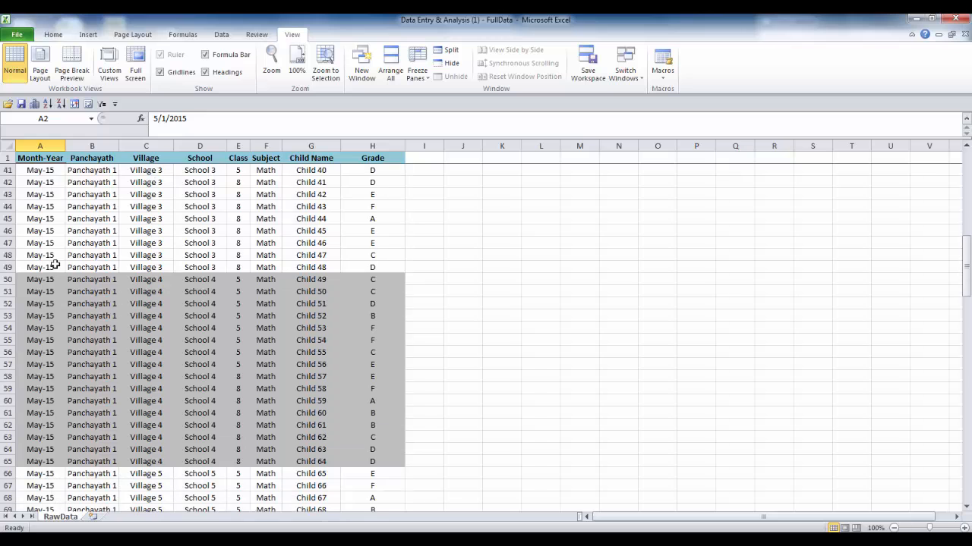
scroll(54, 264, down, 16)
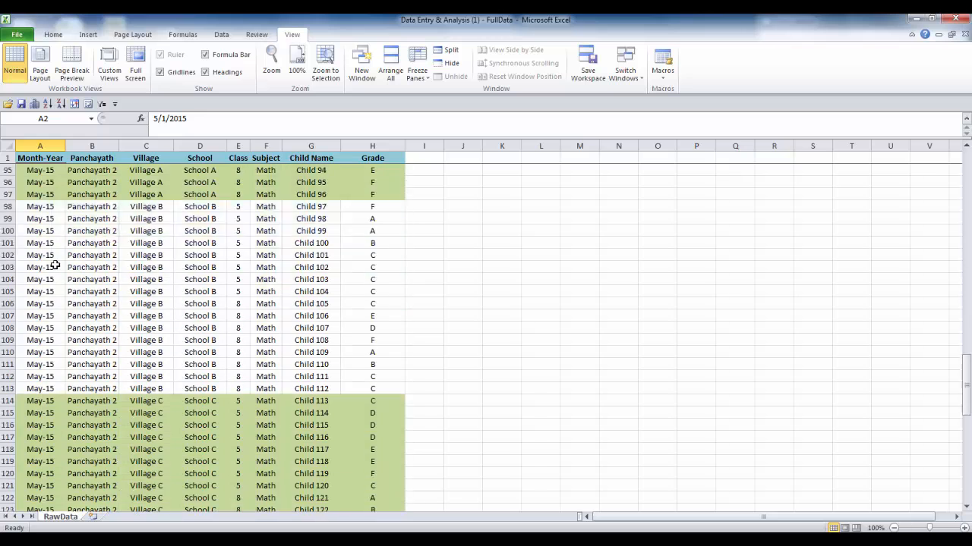
scroll(55, 265, down, 8)
scroll(56, 269, up, 11)
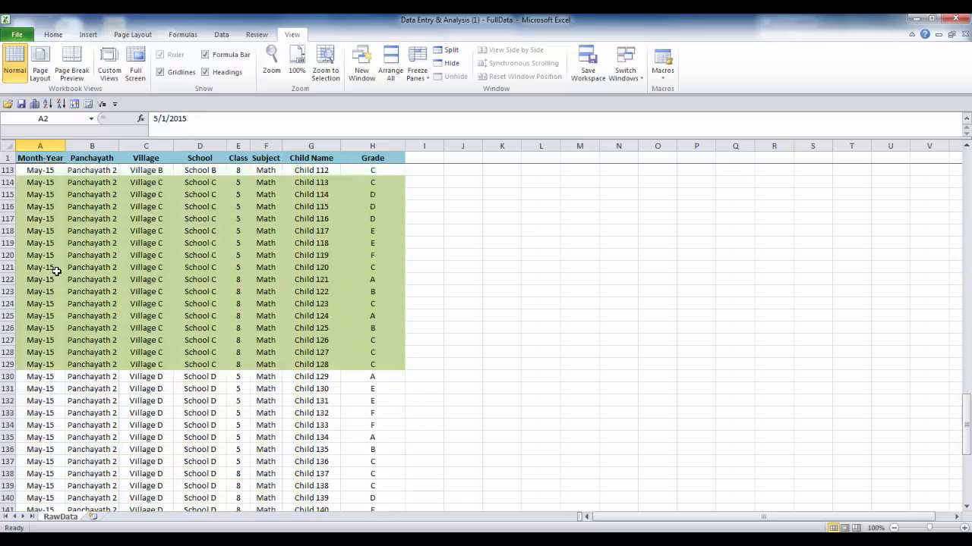
scroll(56, 271, up, 20)
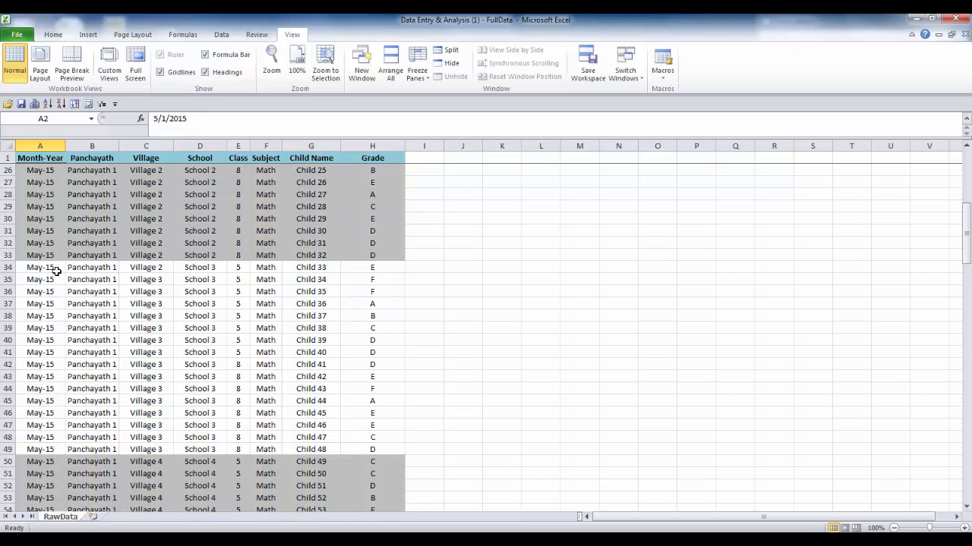
scroll(56, 271, up, 1)
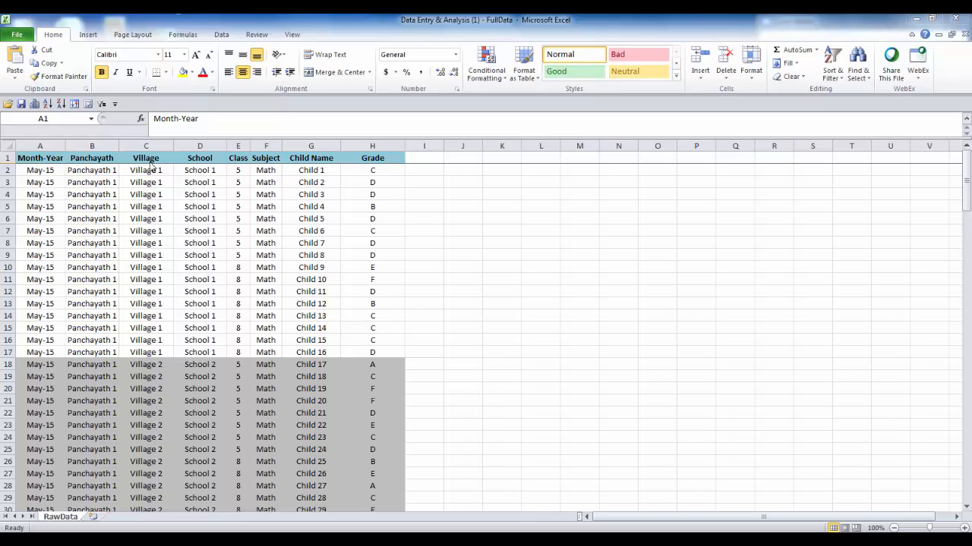
Create a PivotTable from RawData columns A to H, placed on a new worksheet
click(43, 159)
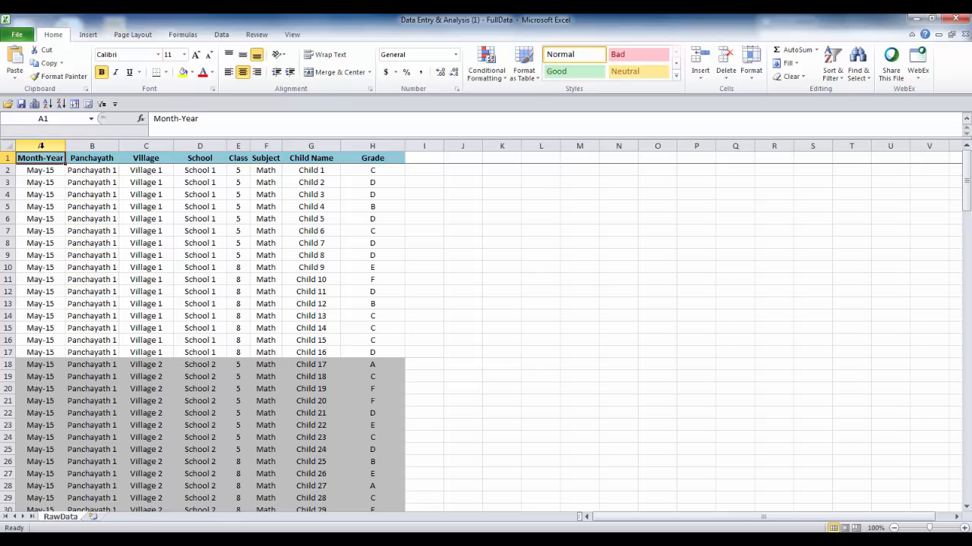
drag(40, 145, 351, 157)
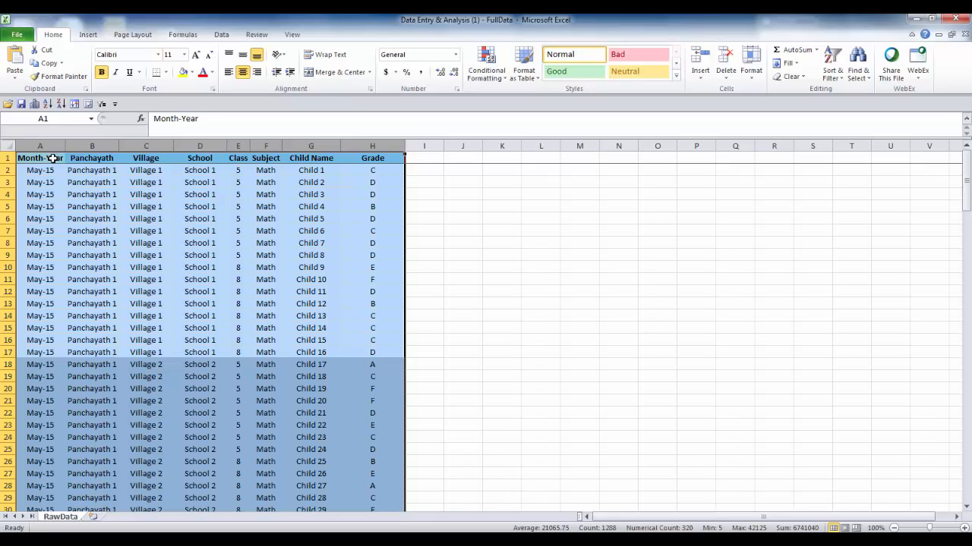
click(88, 35)
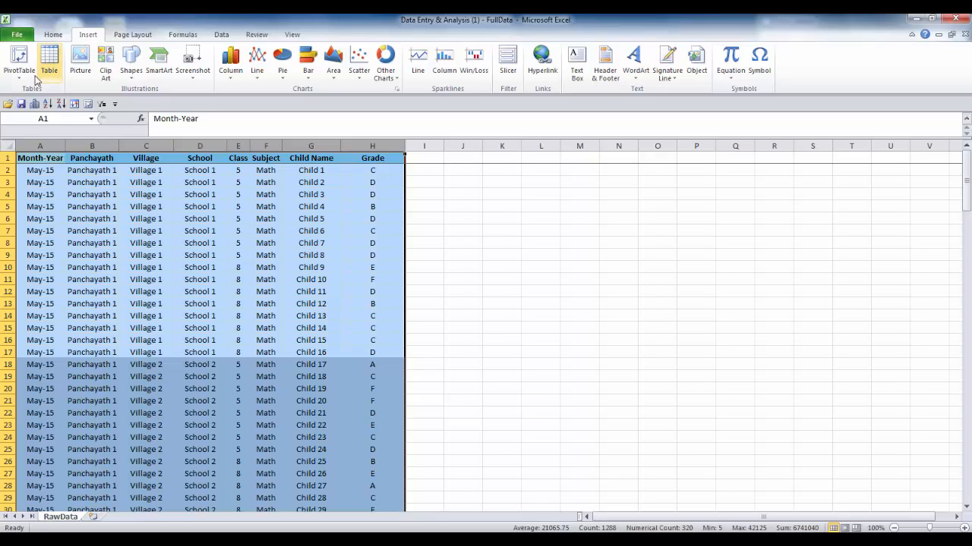
click(25, 79)
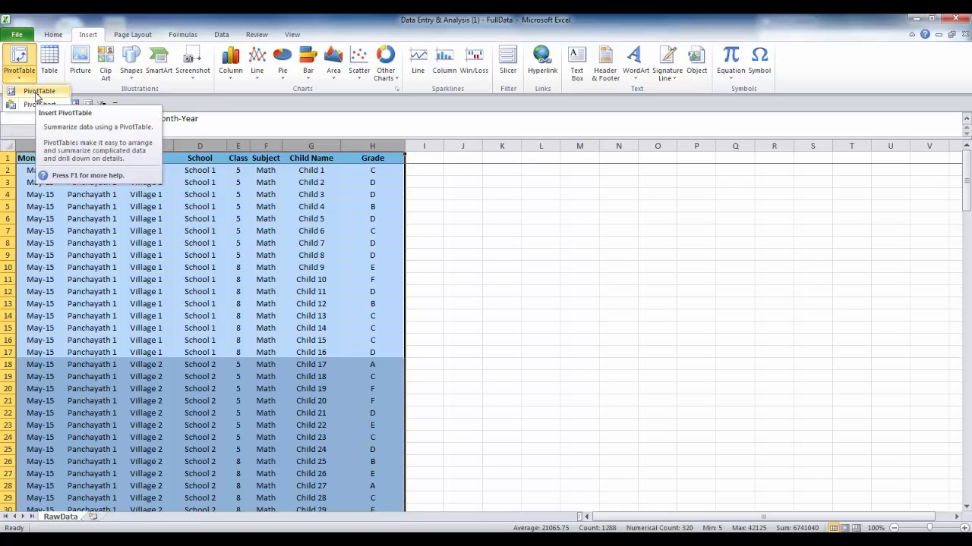
click(36, 95)
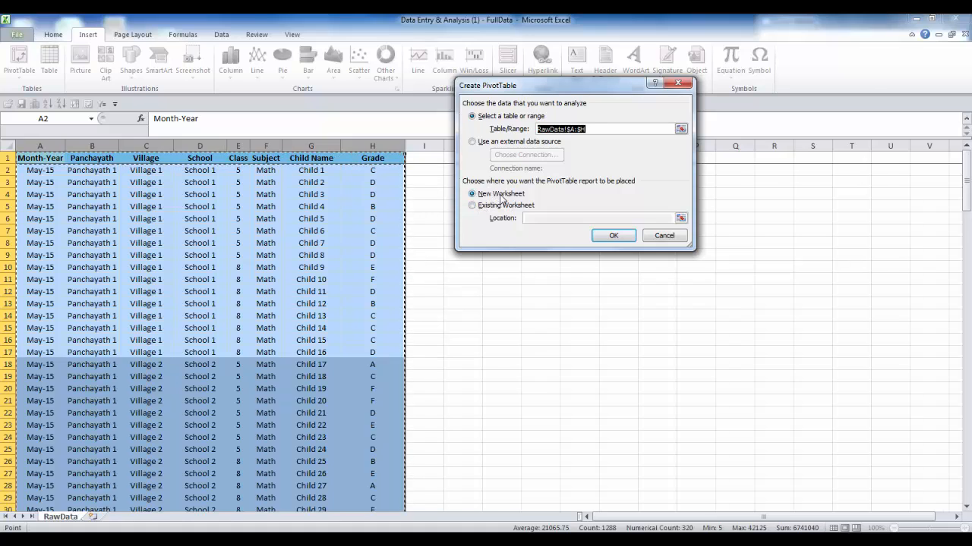
click(624, 238)
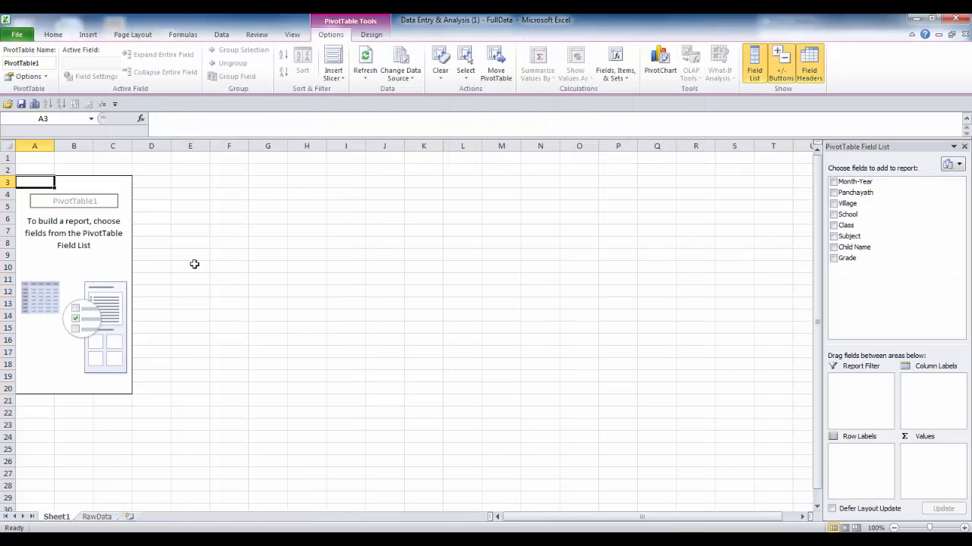
Rename the new PivotTable worksheet as Analysis
click(75, 238)
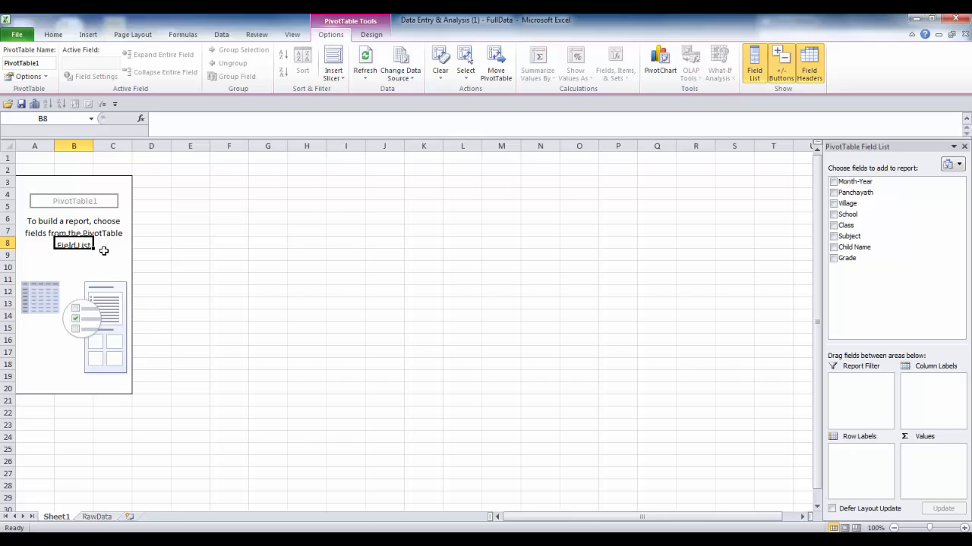
double_click(61, 518)
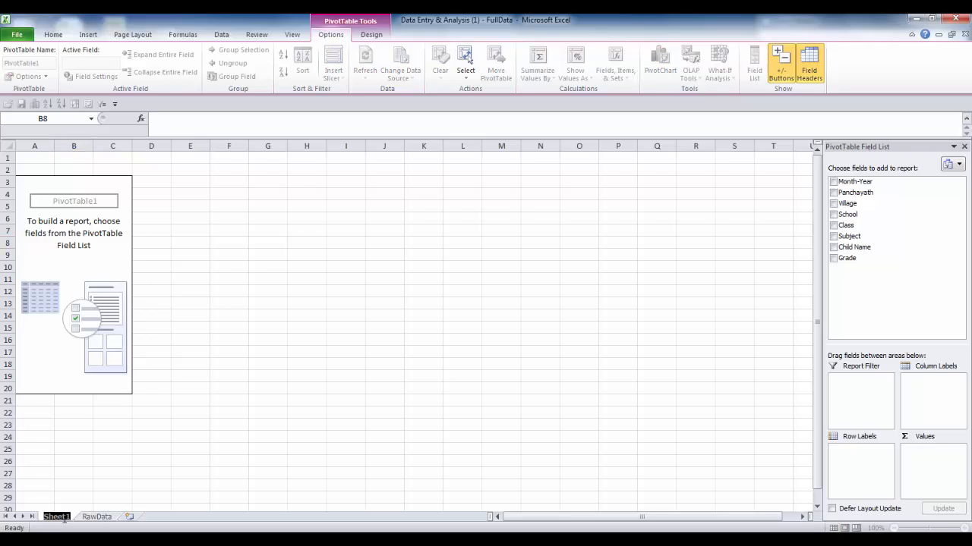
text(Analysis)
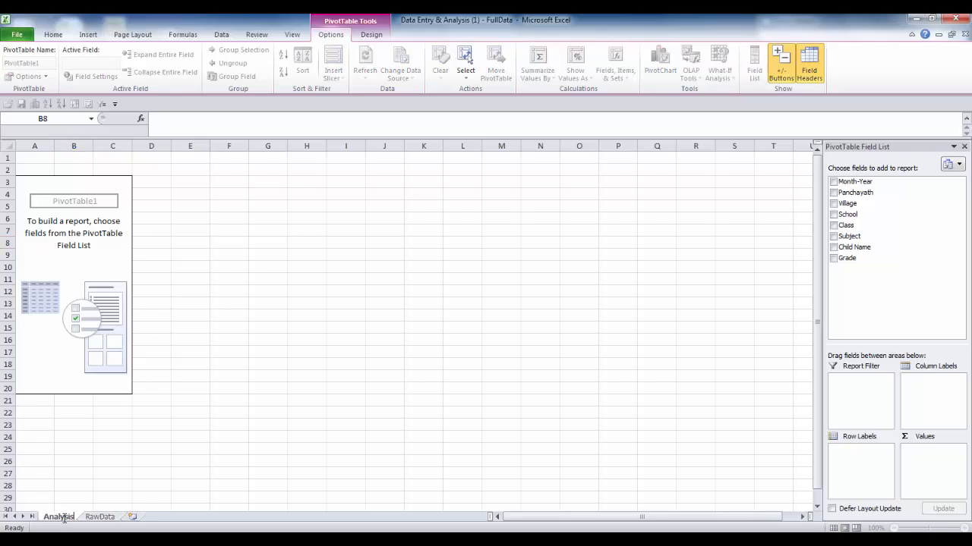
key(Return)
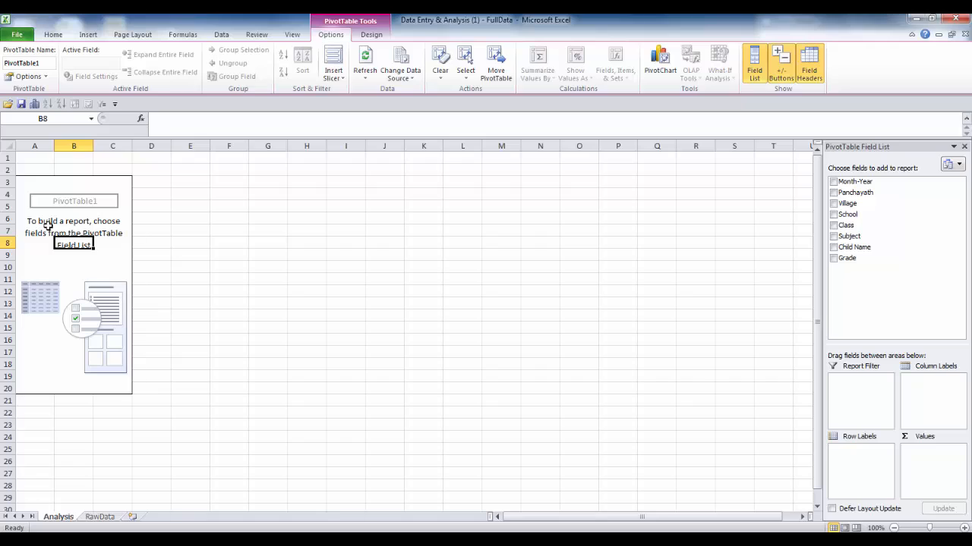
Set the PivotTable's report layout to tabular form
click(48, 227)
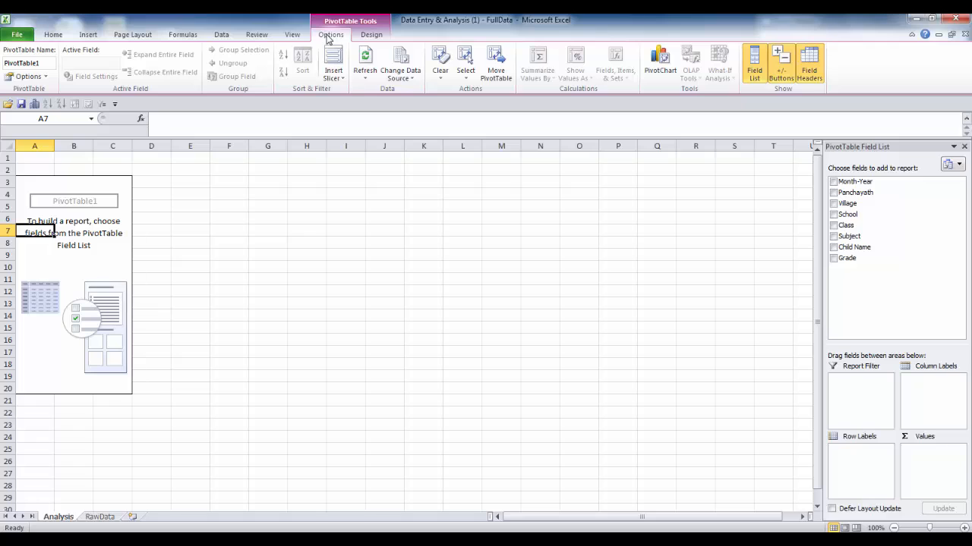
click(371, 35)
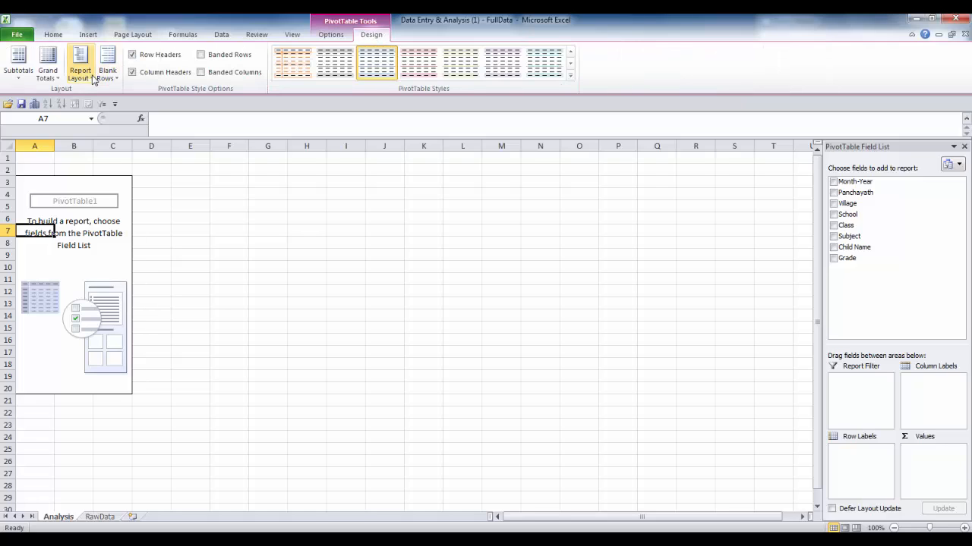
click(91, 82)
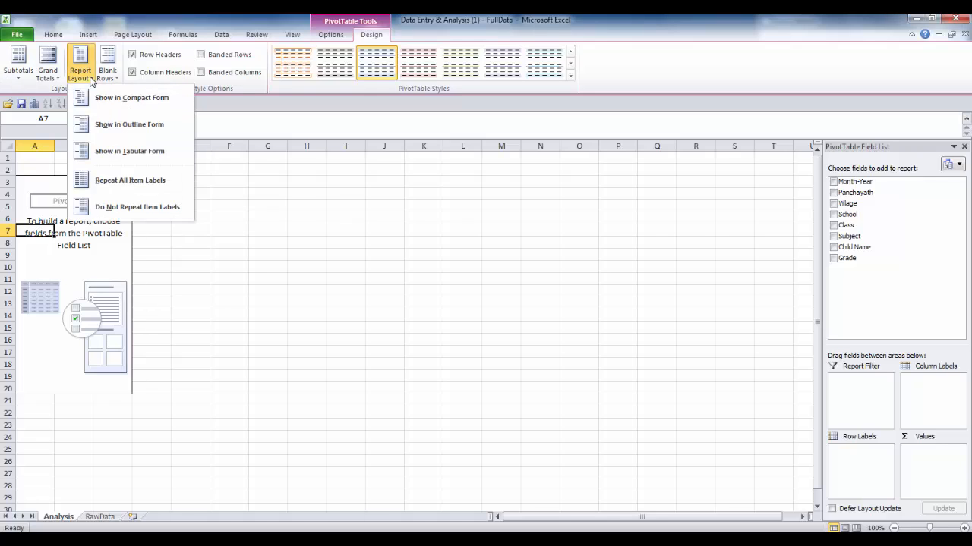
click(126, 162)
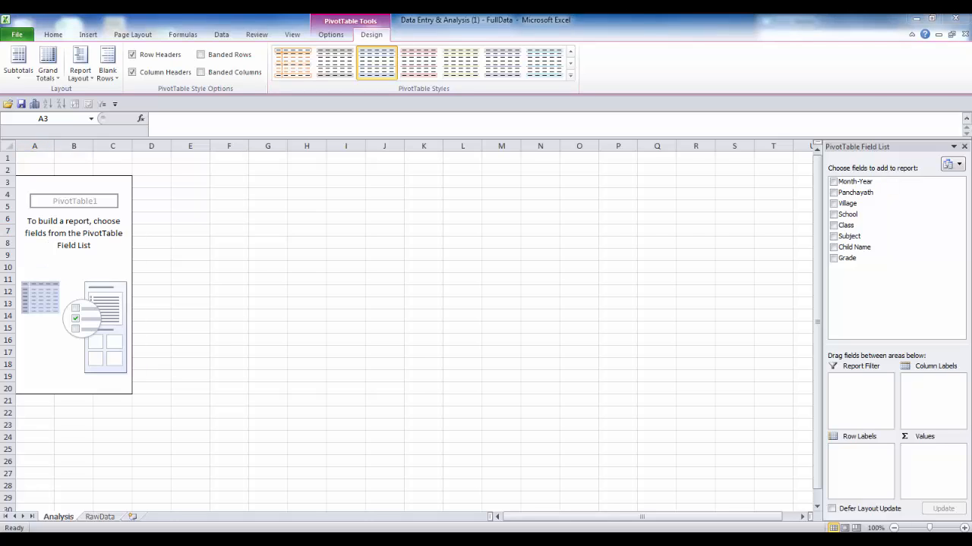
Use Grade as the PivotTable's row label and as its counted value, and check the number of children per grade
click(88, 187)
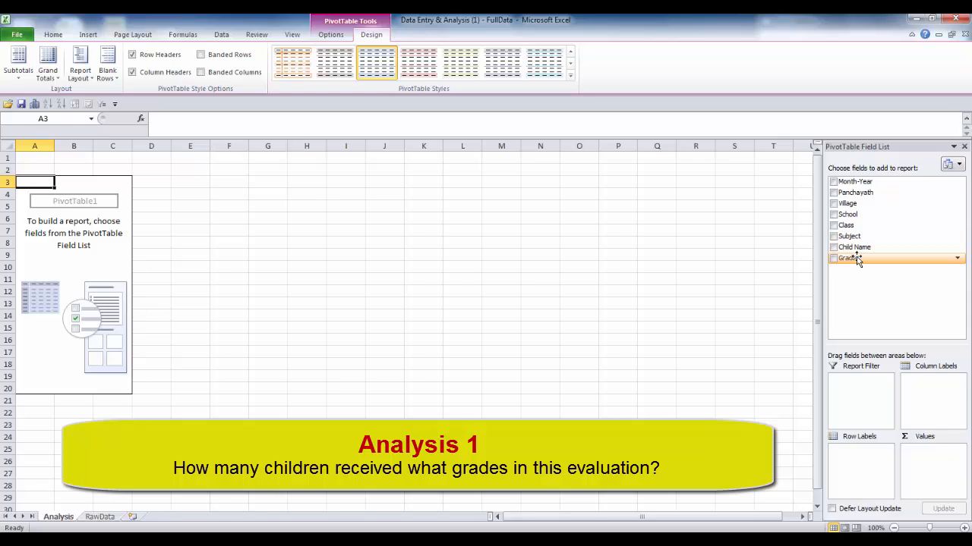
drag(858, 261, 865, 476)
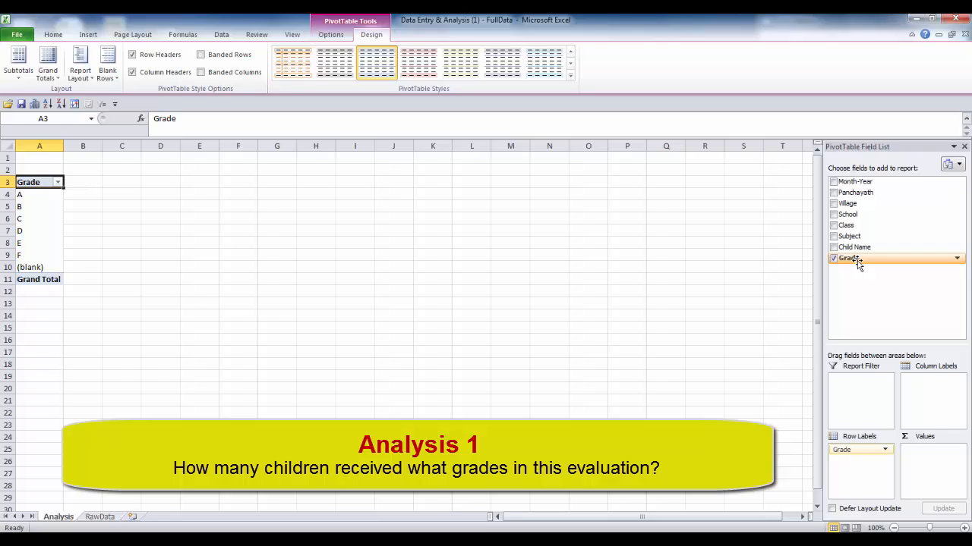
drag(858, 263, 941, 471)
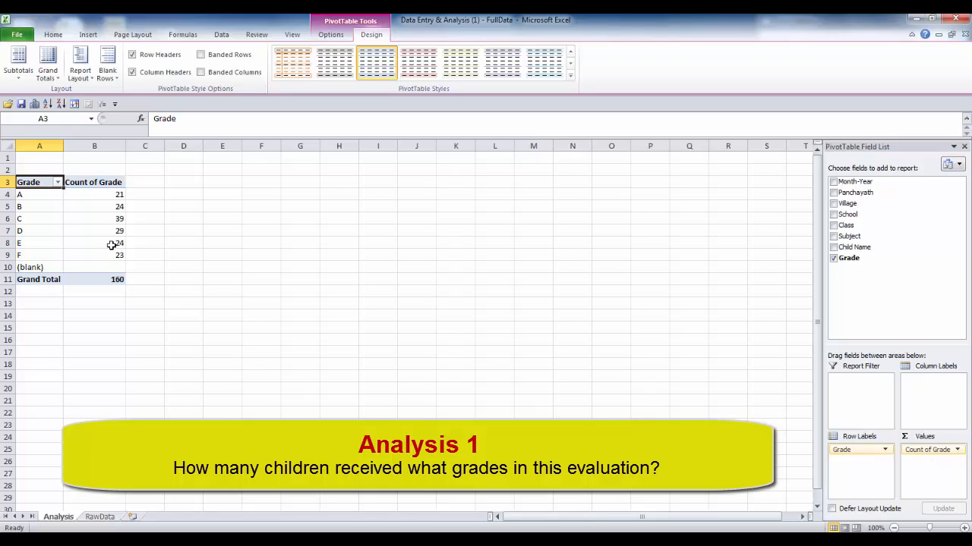
mouse_move(112, 245)
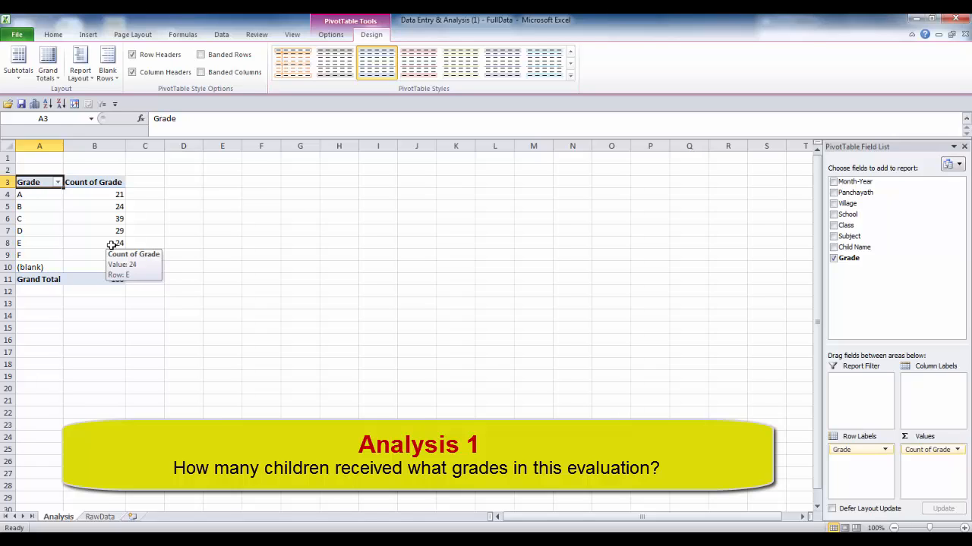
click(111, 245)
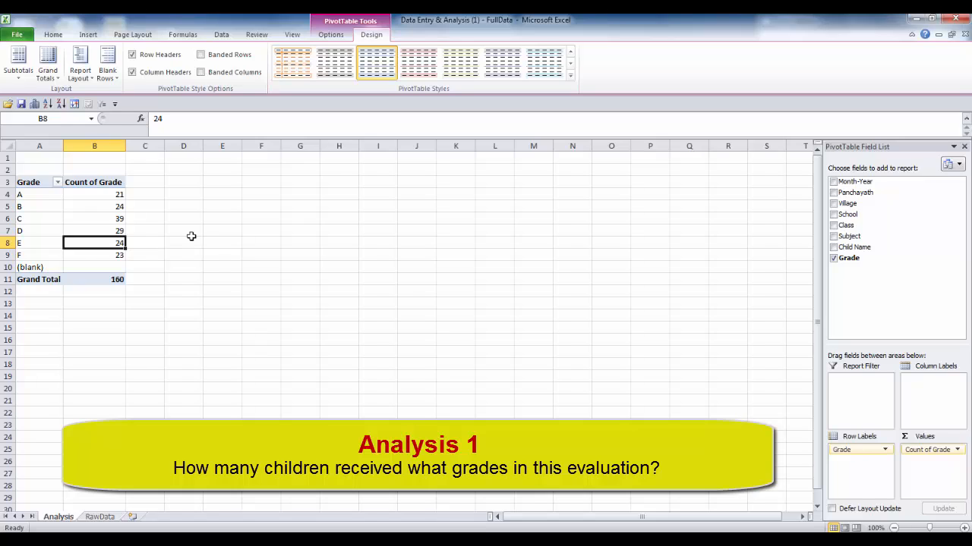
mouse_move(116, 196)
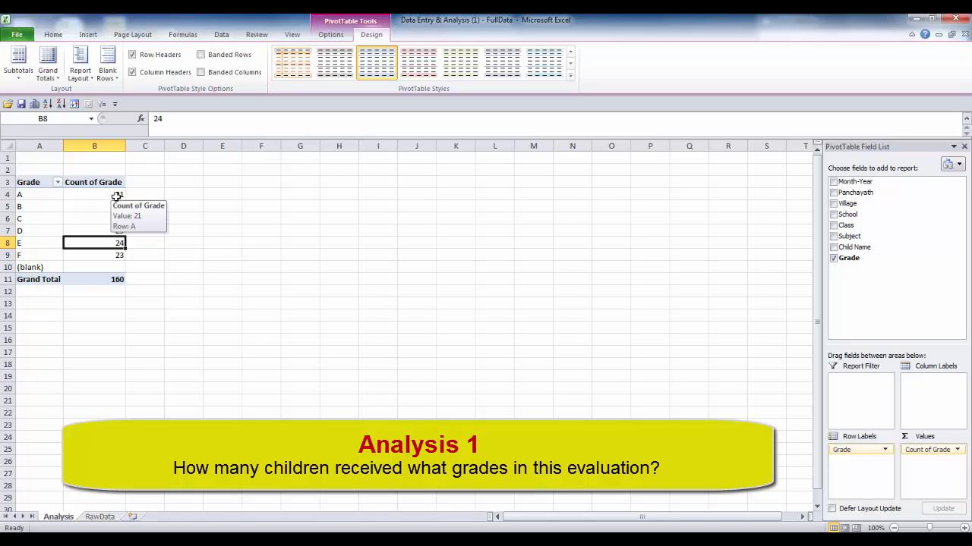
click(116, 196)
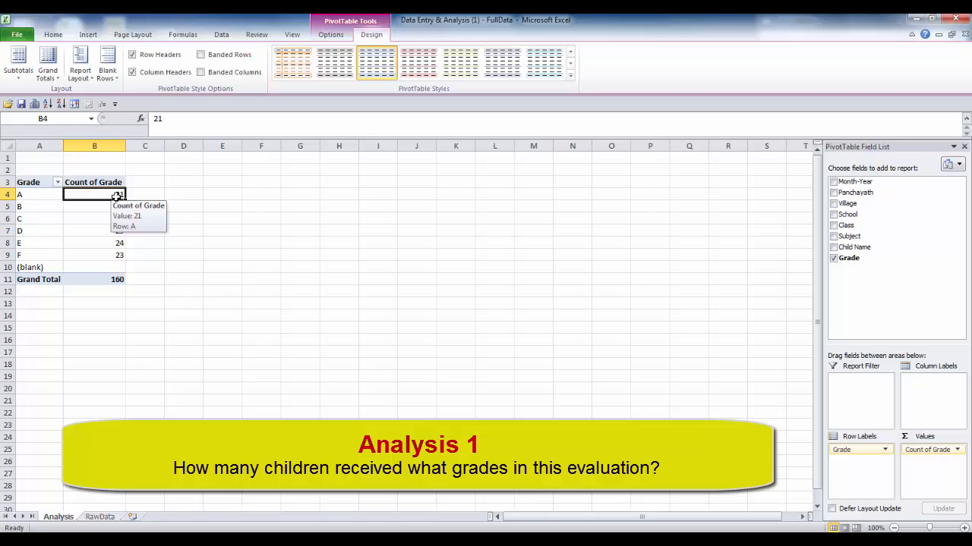
click(110, 257)
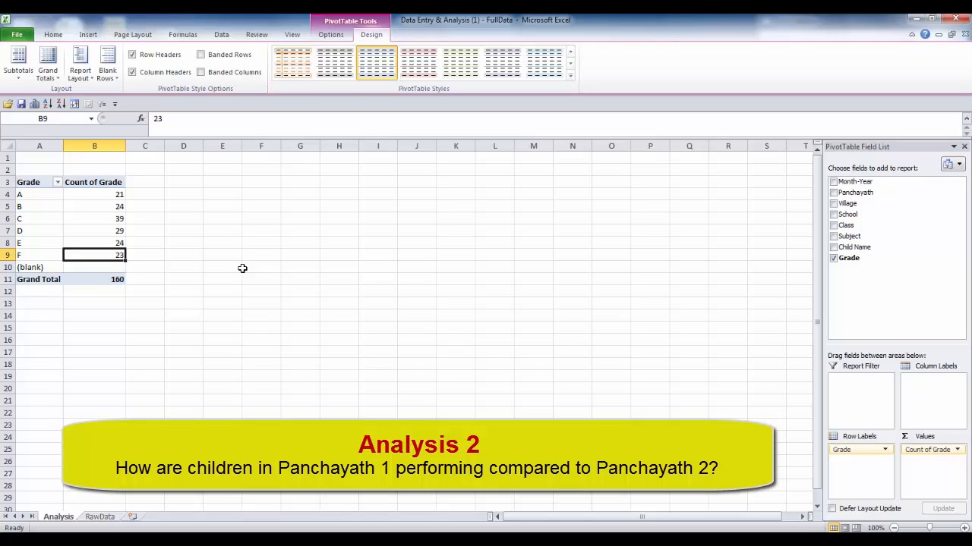
Add Panchayath above Grade in the row labels, compare the grade counts, and move Panchayath to the column labels
click(90, 214)
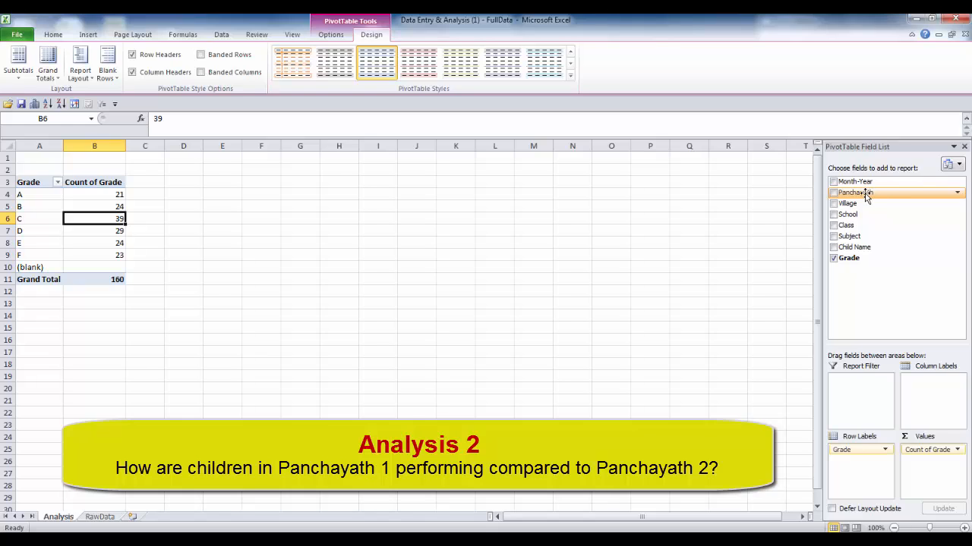
drag(866, 196, 862, 451)
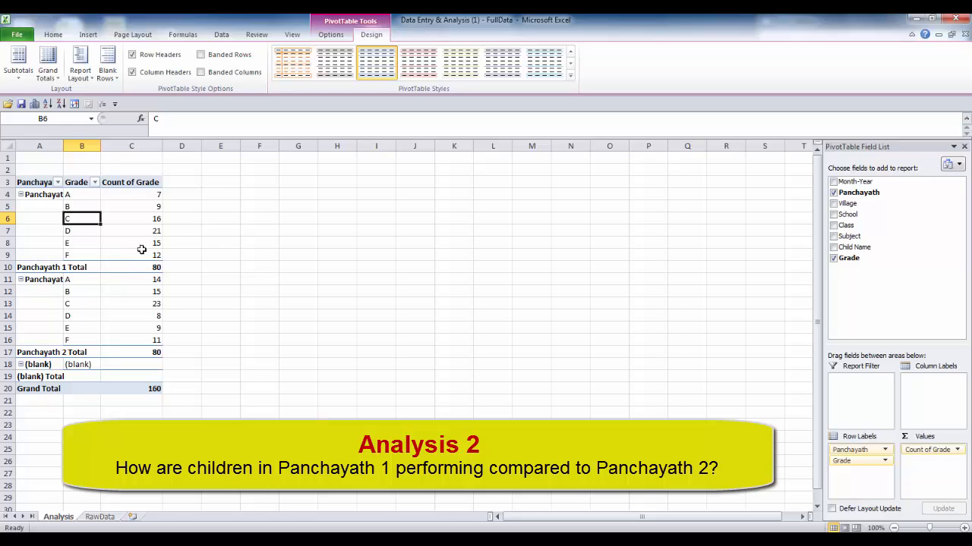
click(205, 240)
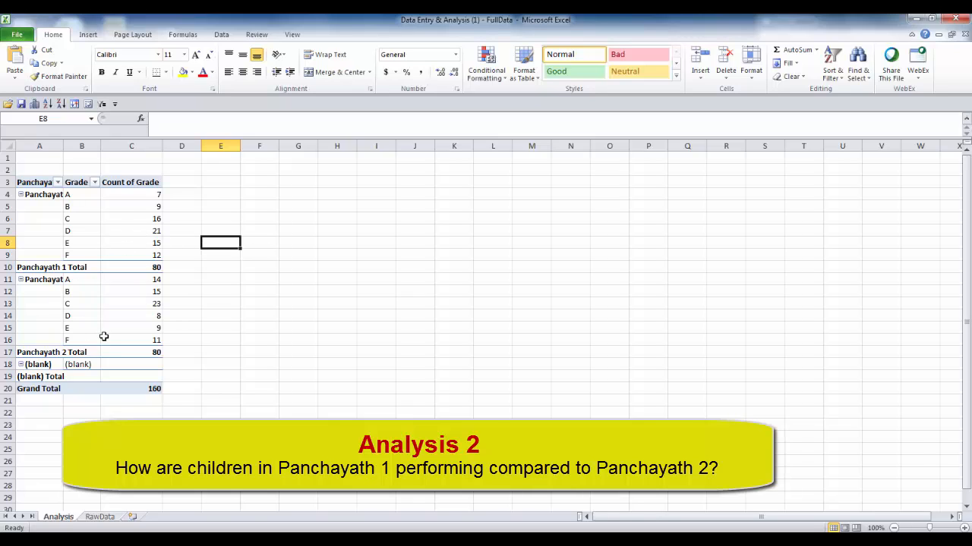
mouse_move(105, 335)
click(119, 242)
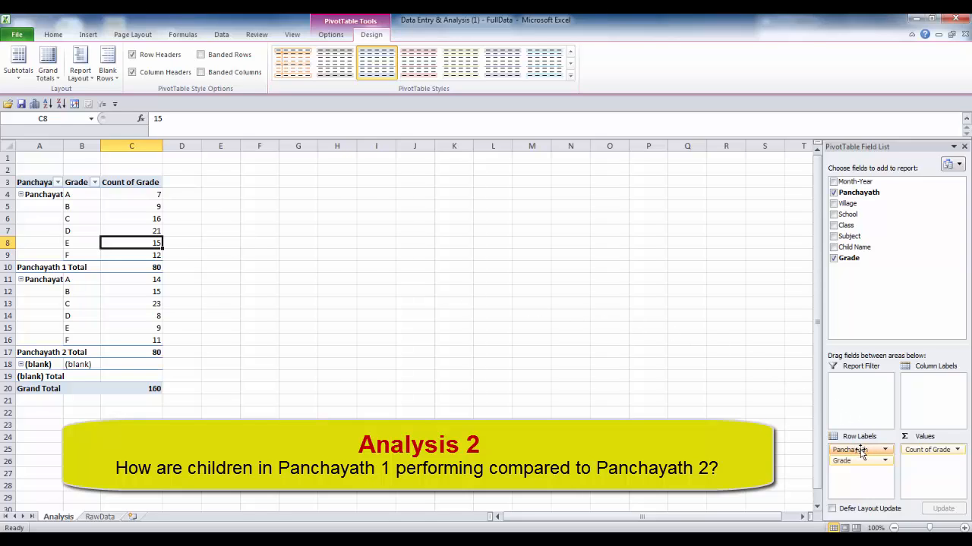
drag(860, 452, 931, 389)
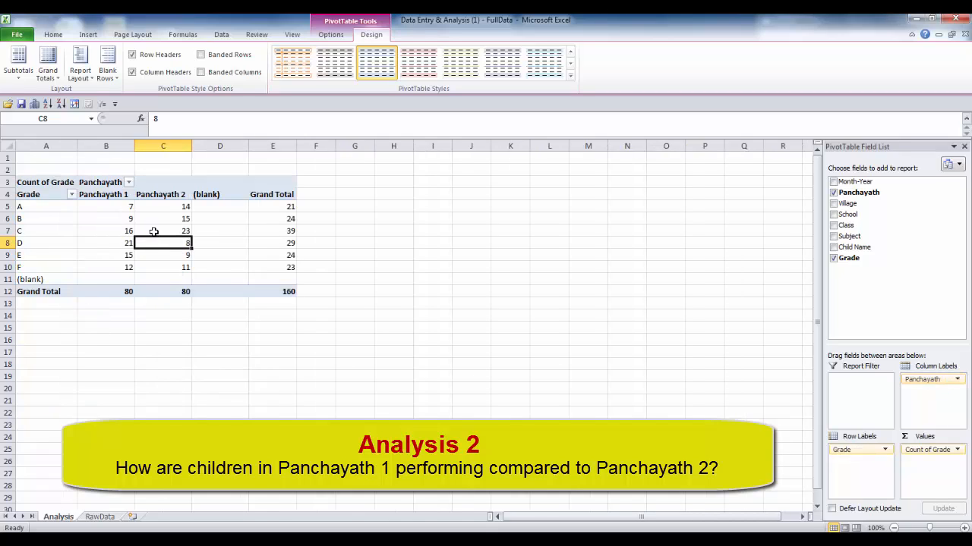
Compare the grade A, B and C counts of Panchayath 2 with those of Panchayath 1
mouse_move(115, 235)
drag(172, 209, 175, 230)
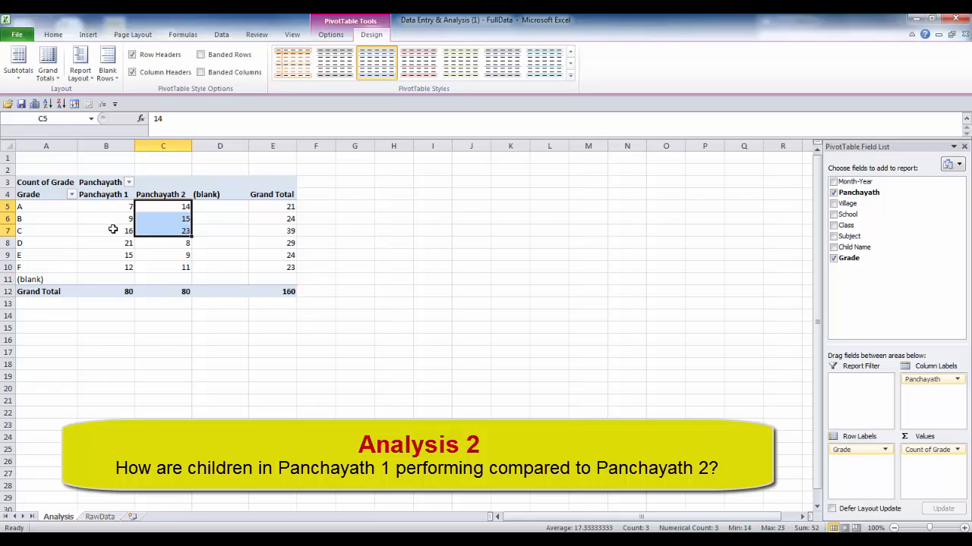
click(37, 210)
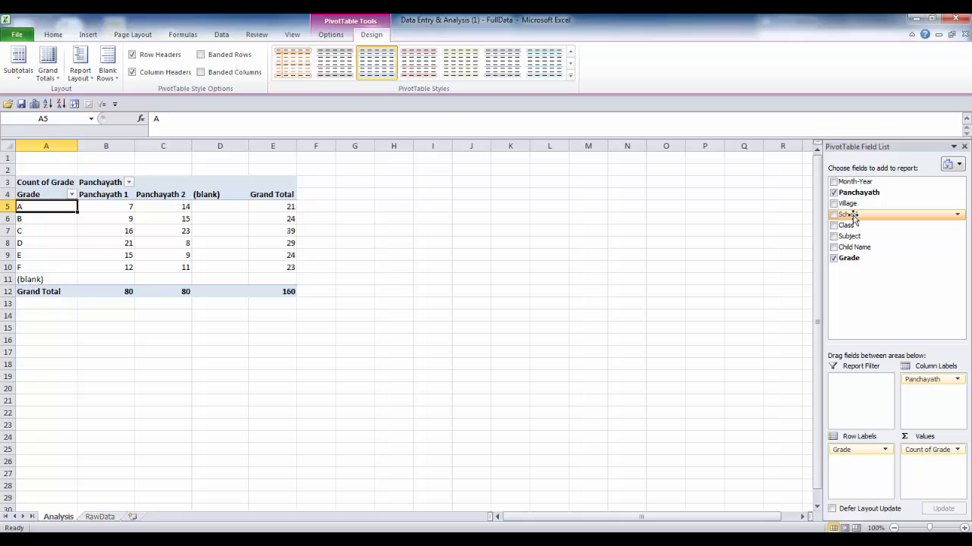
Add School to the PivotTable and arrange it with Panchayath and School as row labels and Grade as the column label
drag(851, 216, 941, 401)
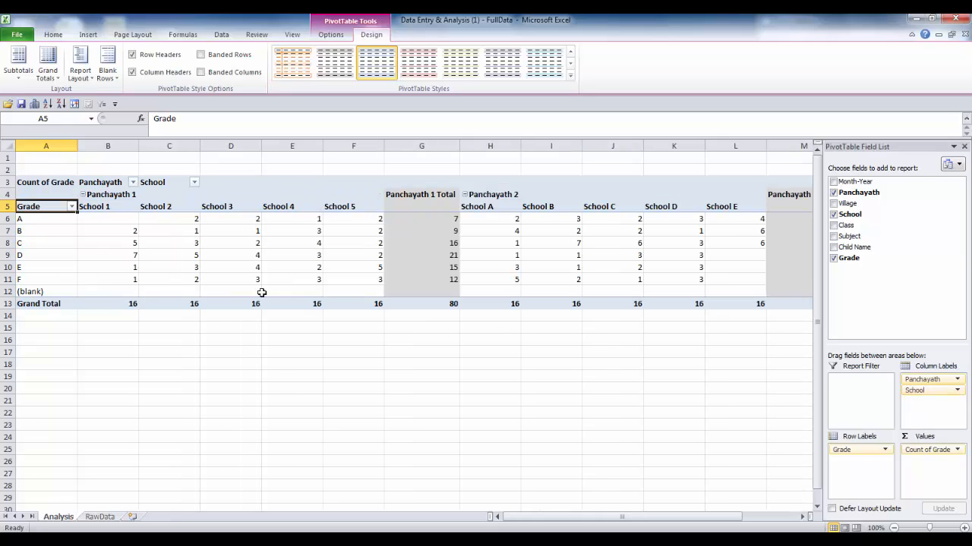
mouse_move(161, 219)
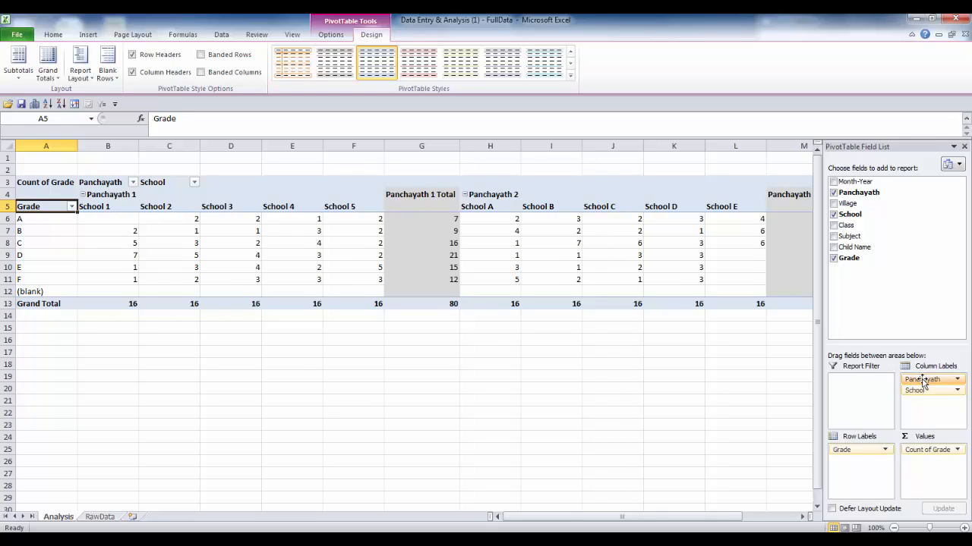
drag(922, 382, 863, 450)
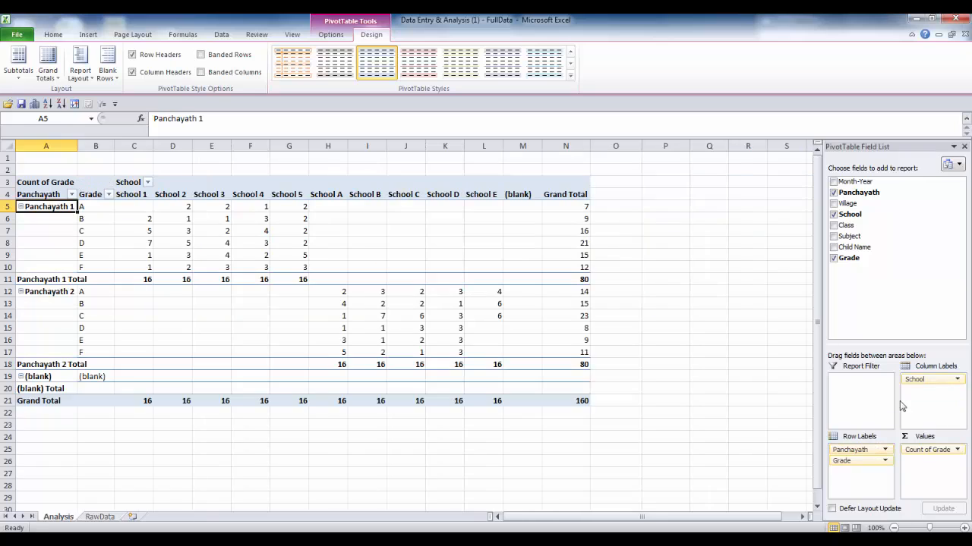
drag(911, 380, 863, 461)
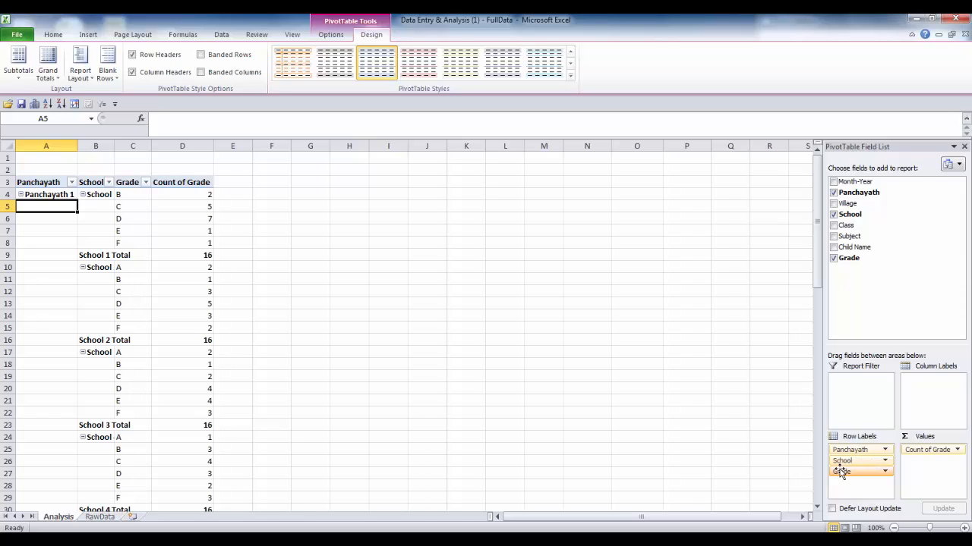
drag(841, 474, 918, 391)
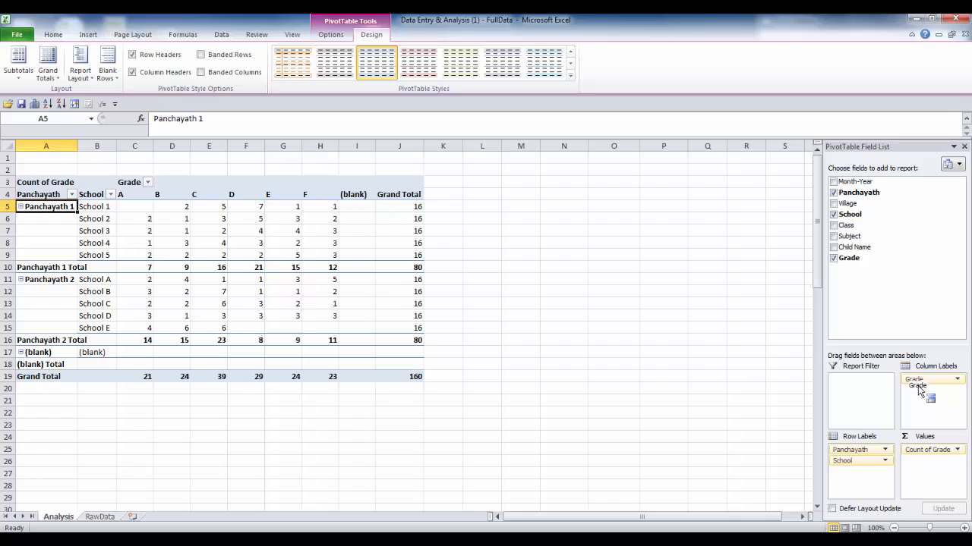
Centre the grade headings and counts, and remove Panchayath from the row labels so only School remains
click(96, 238)
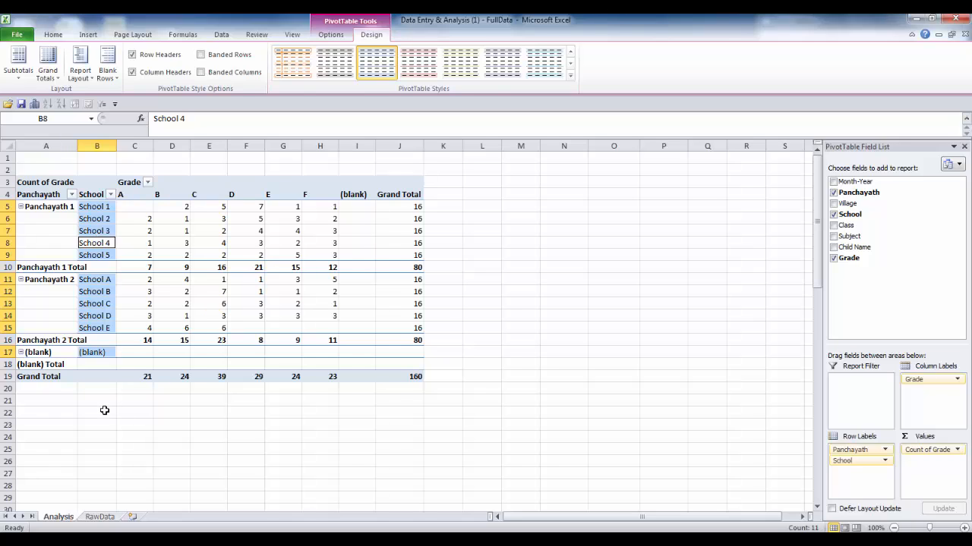
click(138, 196)
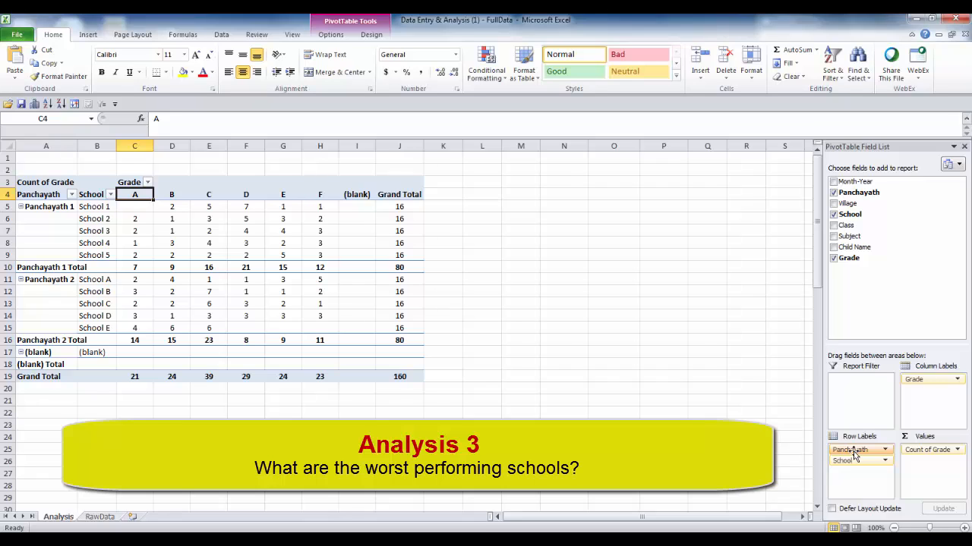
drag(855, 454, 892, 278)
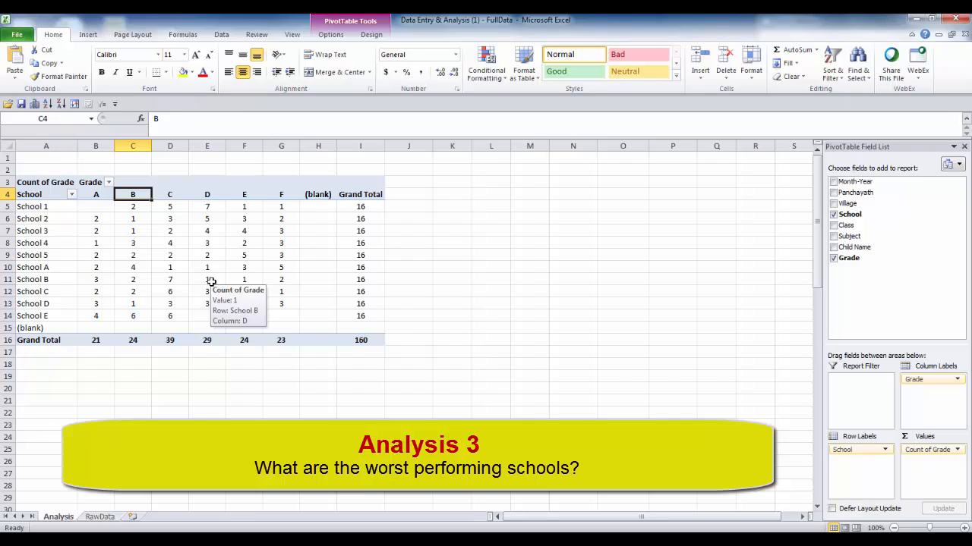
Group grades A, B and C in the column labels and name the group Good Performance
click(100, 196)
drag(99, 196, 172, 195)
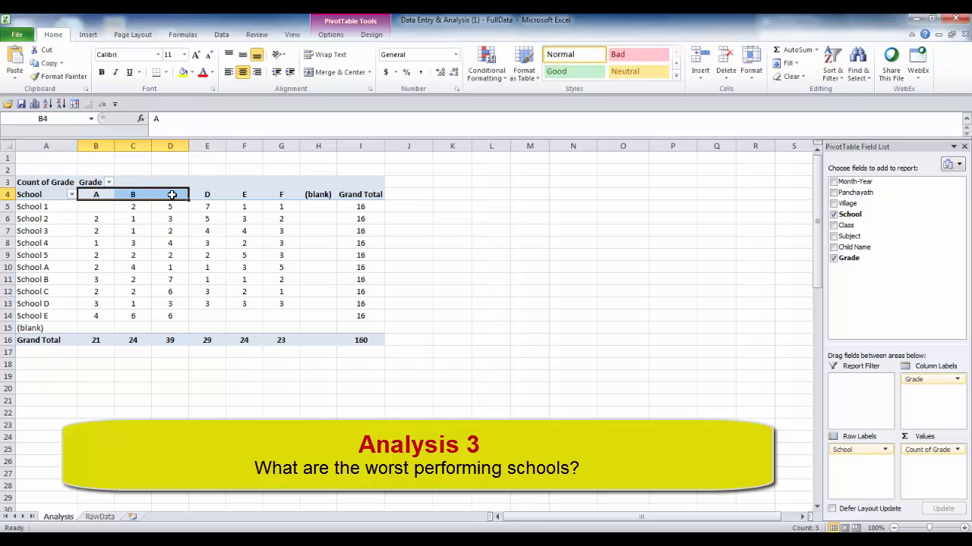
right_click(171, 195)
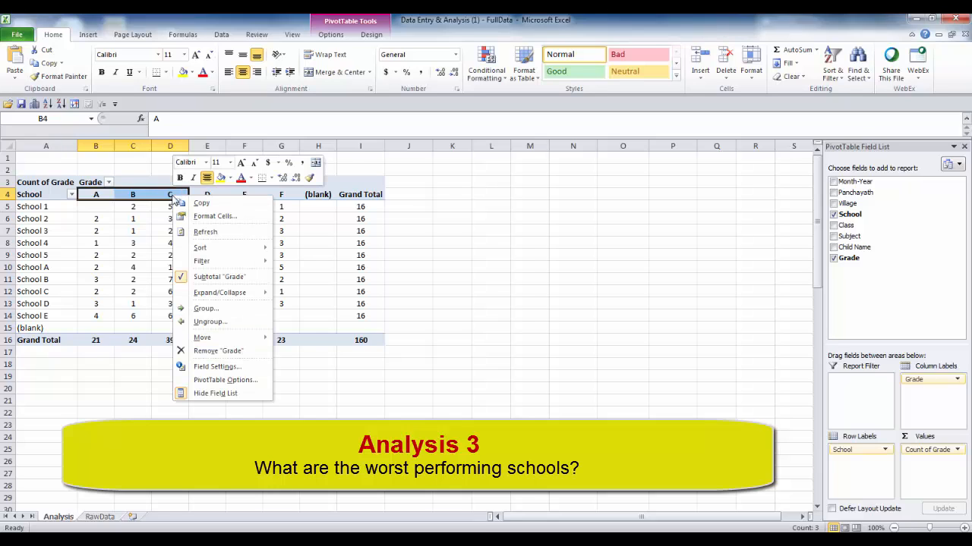
click(205, 309)
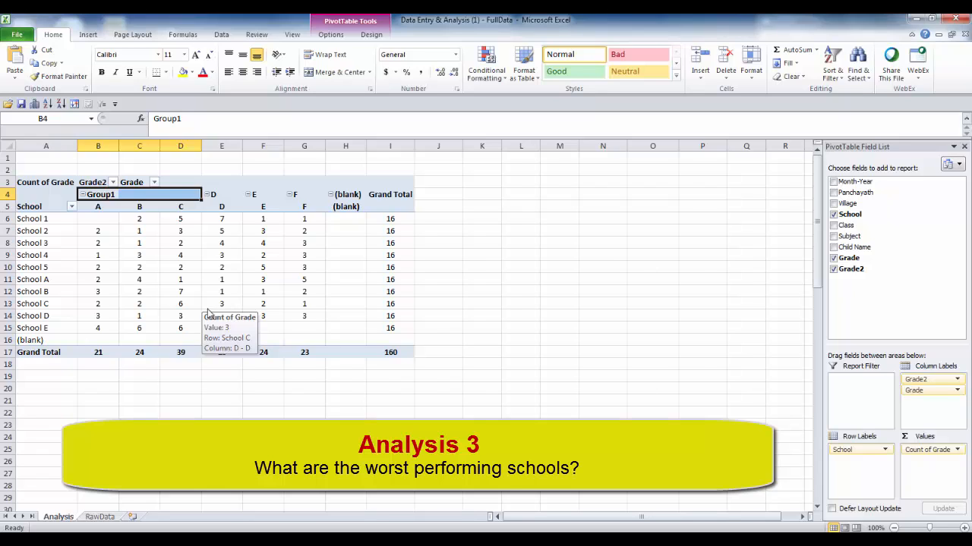
click(104, 194)
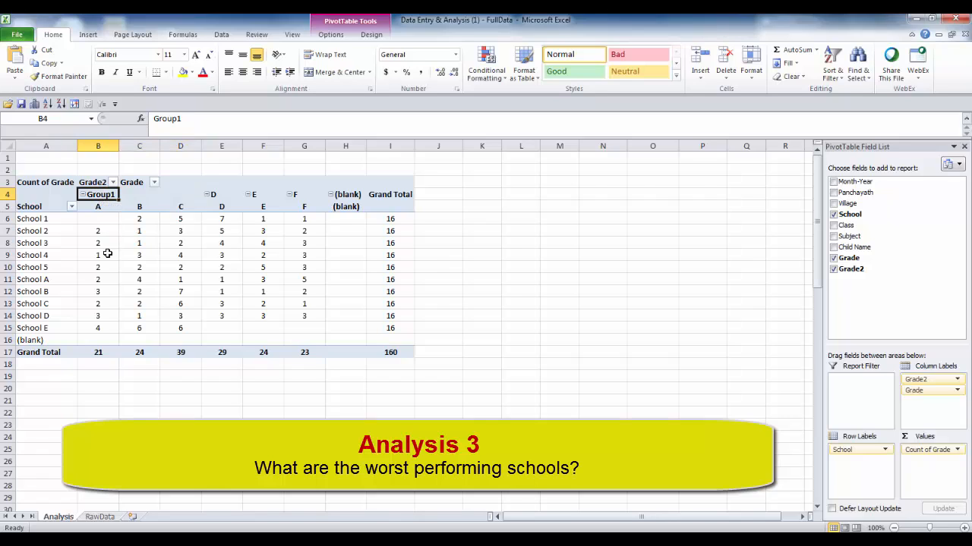
text(Goo)
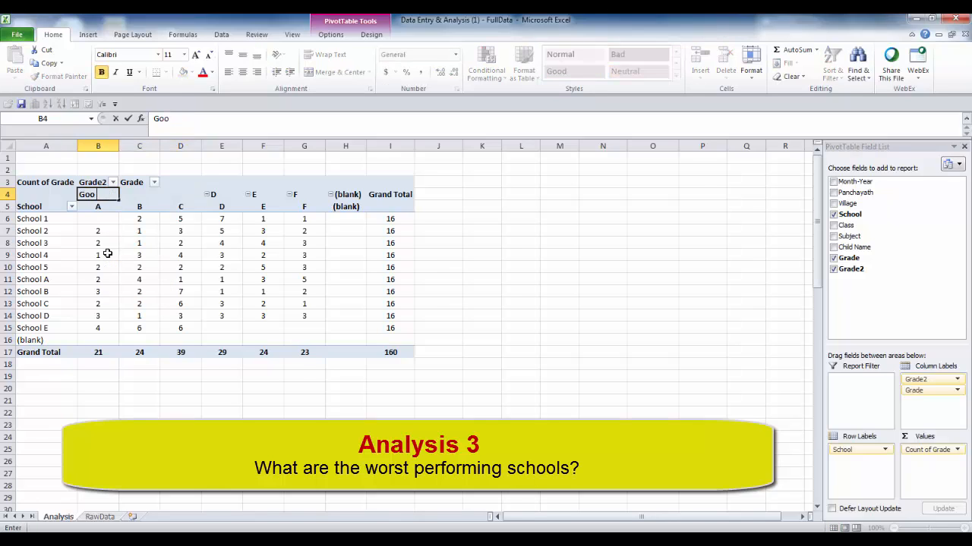
text(d Performance)
key(Return)
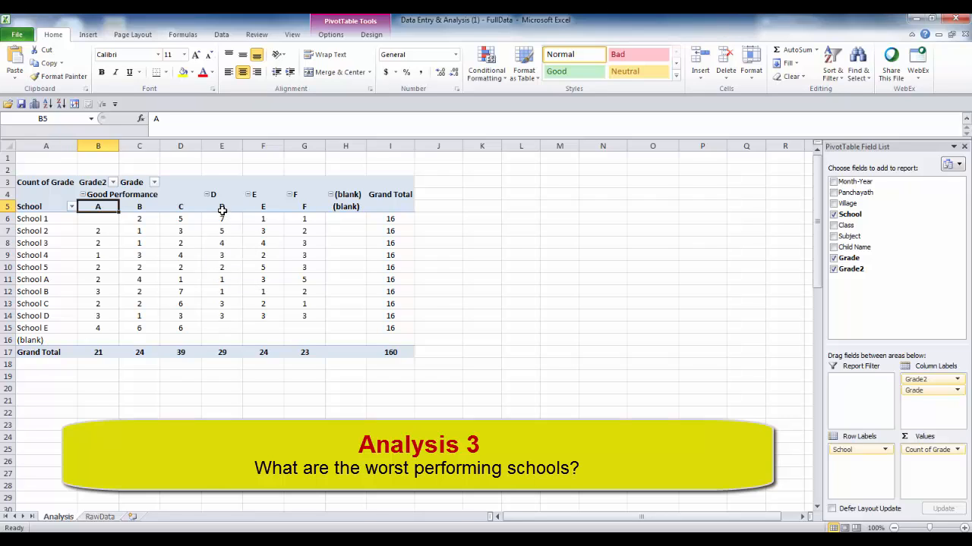
Group grades D, E and F in the column labels and name the group Low Performance
drag(221, 209, 300, 207)
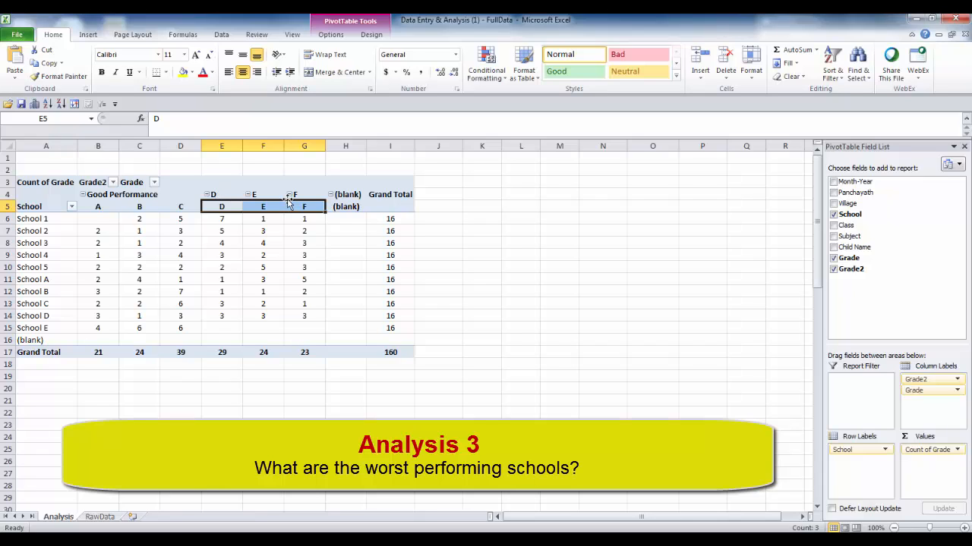
right_click(223, 208)
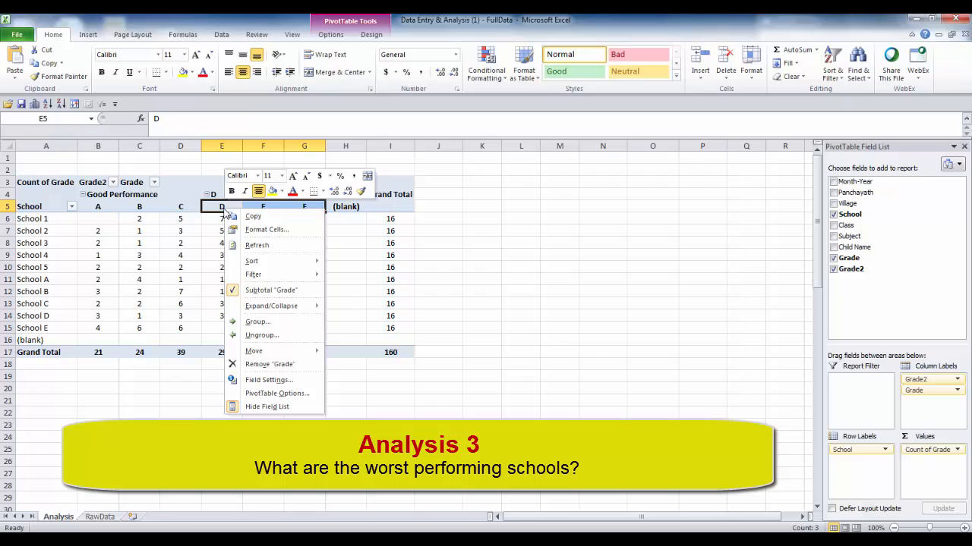
click(253, 323)
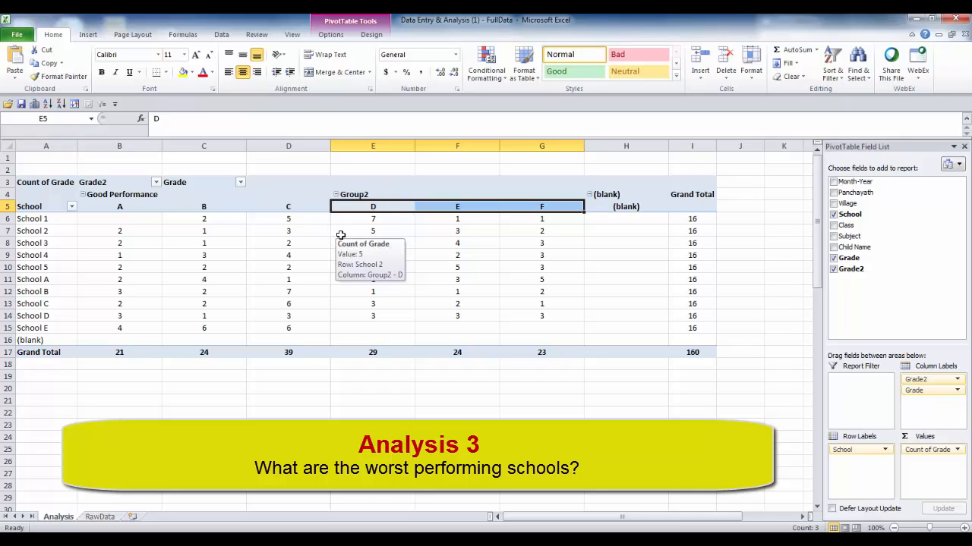
click(352, 195)
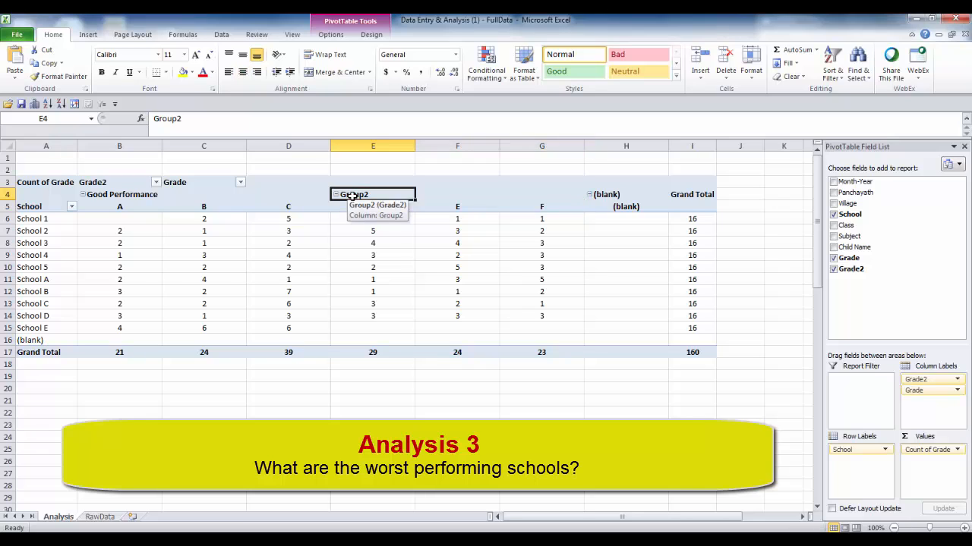
text(Low Perform)
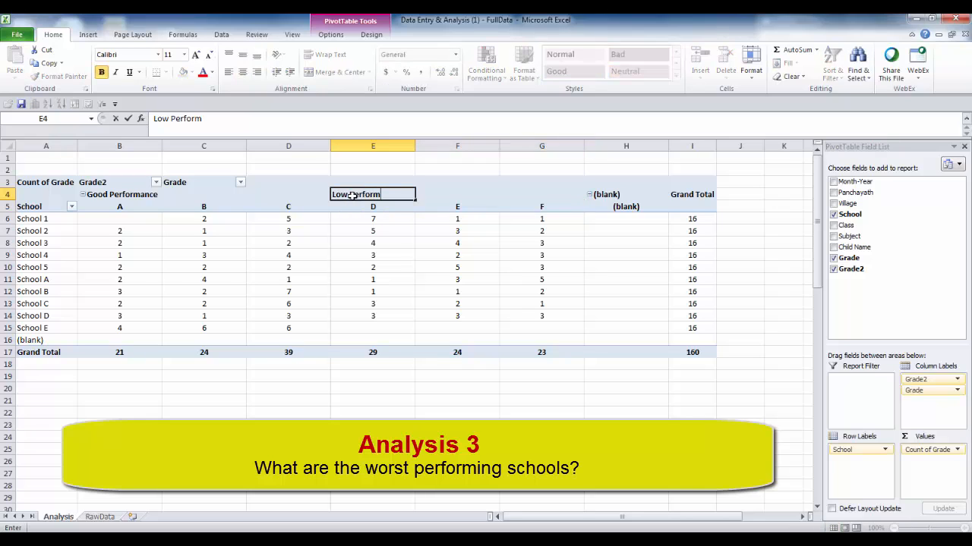
text(ance)
key(Return)
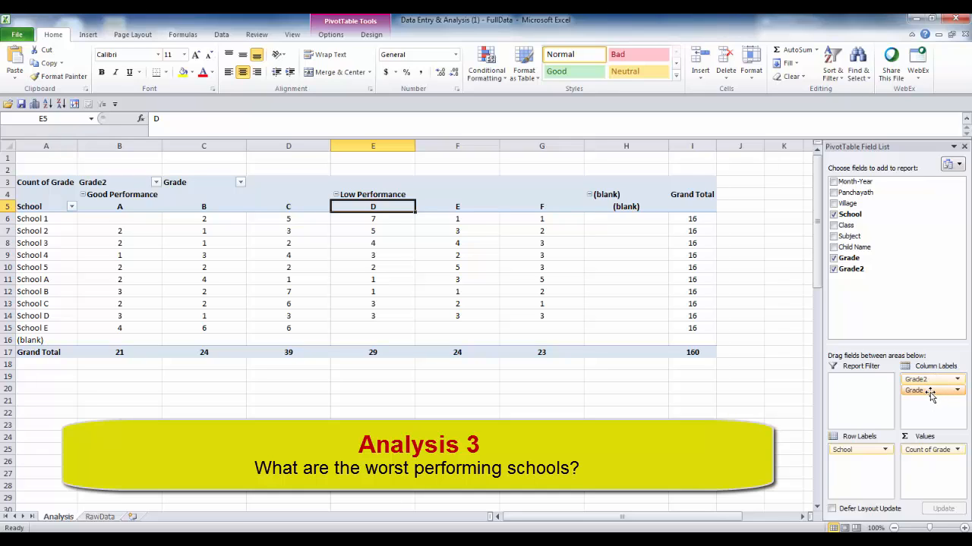
Remove Grade from the column labels, keeping Grade2, and sort the schools by Good Performance from largest to smallest
drag(931, 395, 885, 293)
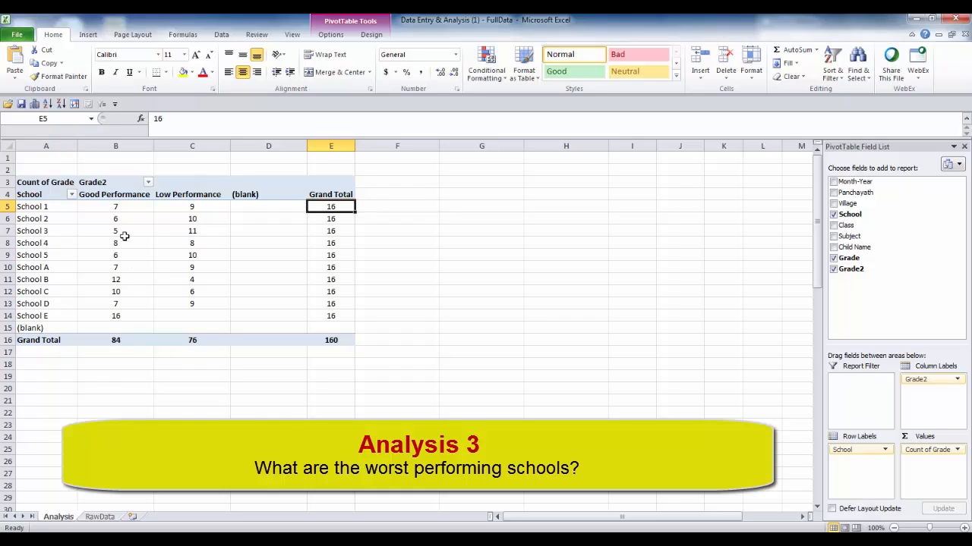
mouse_move(125, 236)
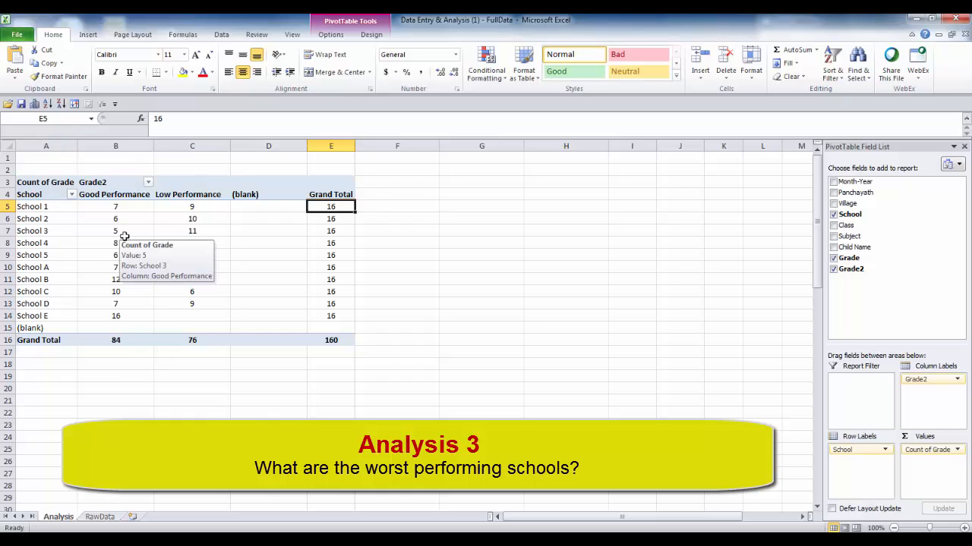
drag(119, 195, 121, 338)
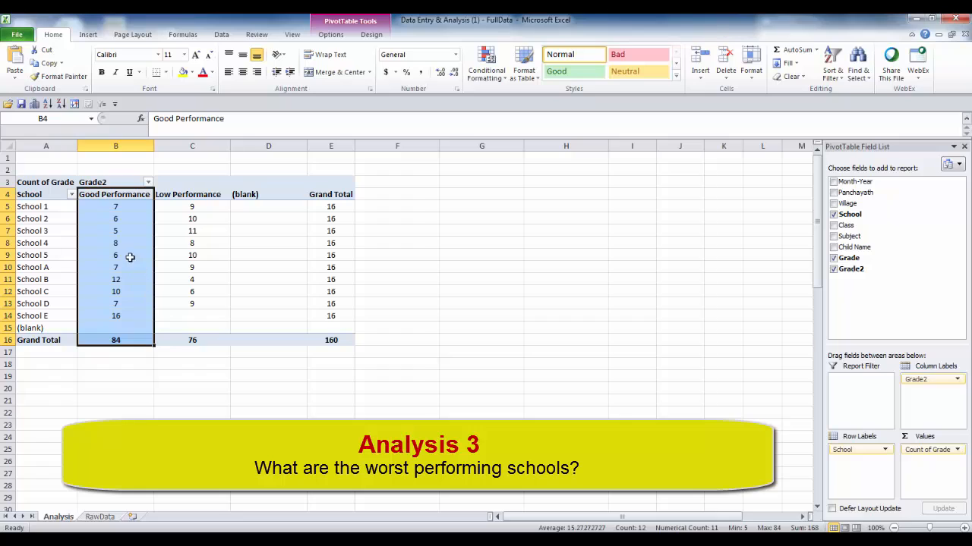
click(104, 207)
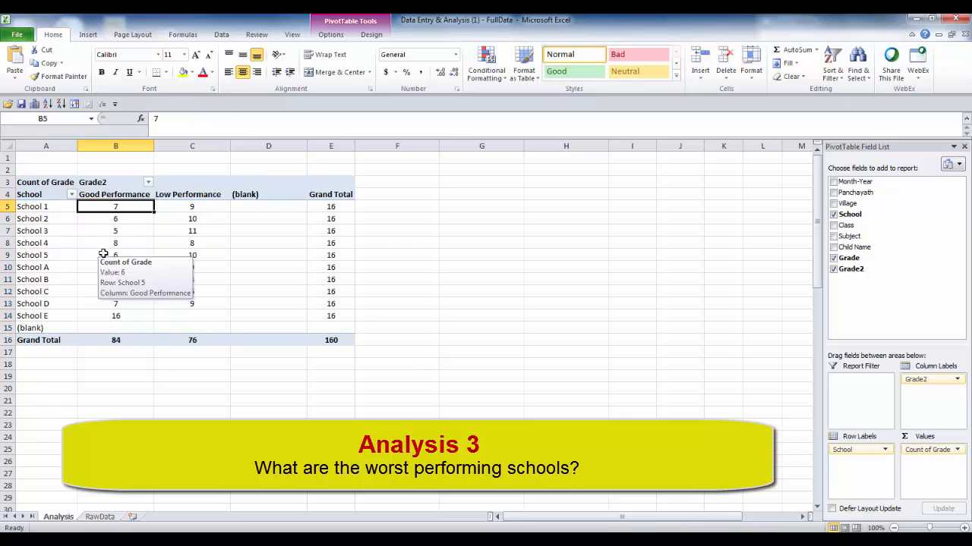
click(222, 35)
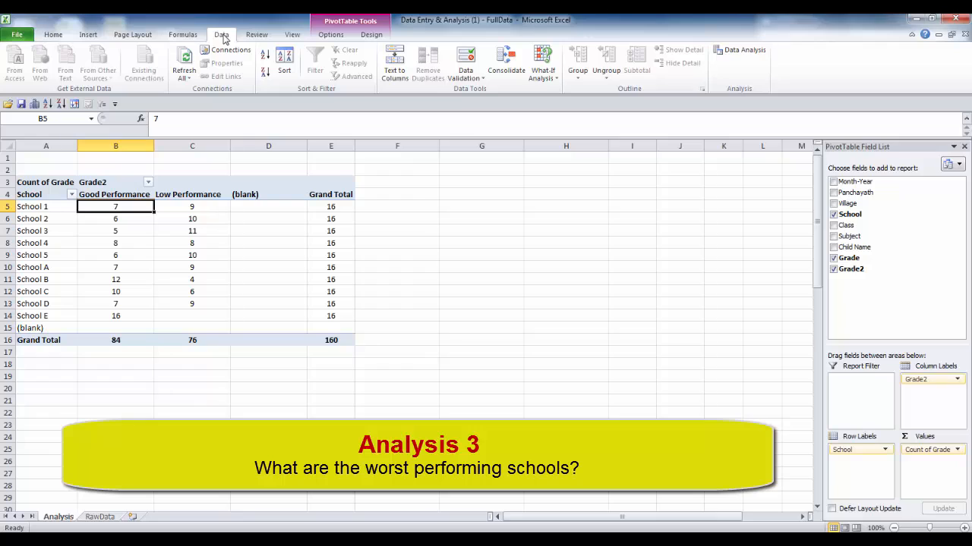
click(265, 75)
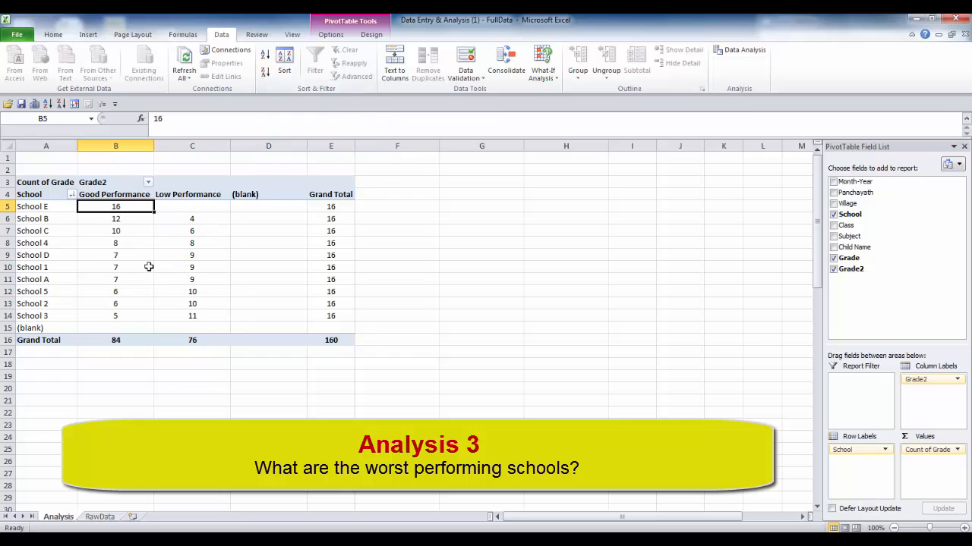
Examine the sorted Good Performance counts to identify the best and worst performing schools
mouse_move(148, 267)
drag(121, 206, 123, 230)
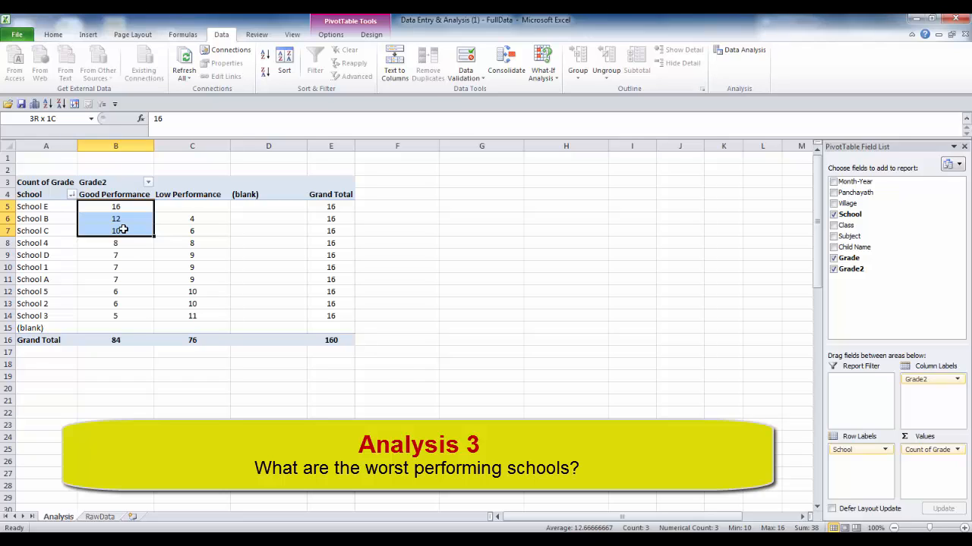
drag(123, 230, 123, 230)
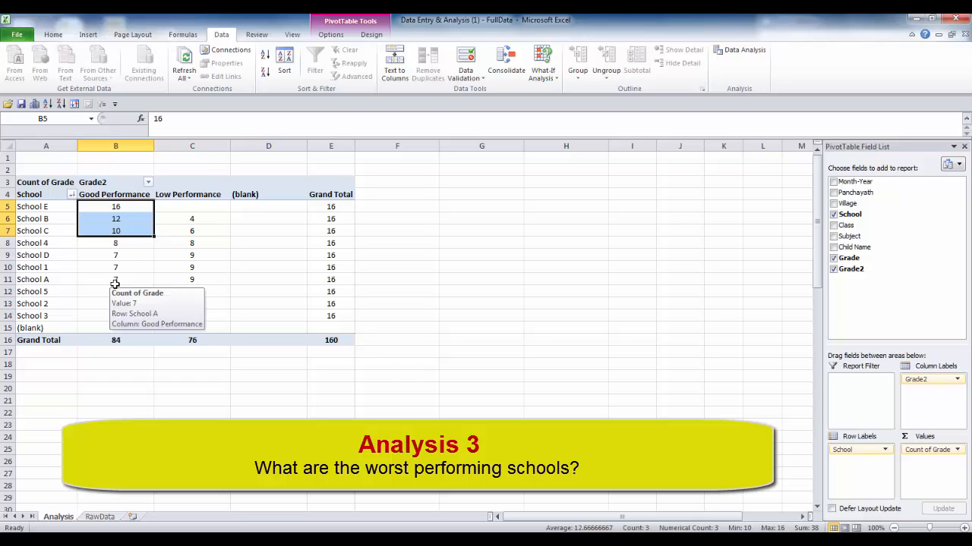
drag(41, 206, 48, 317)
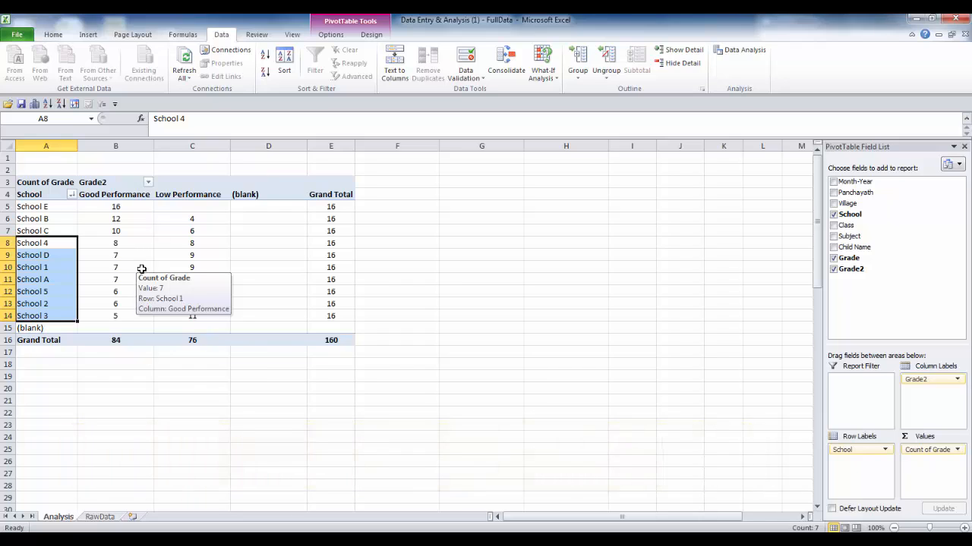
click(33, 208)
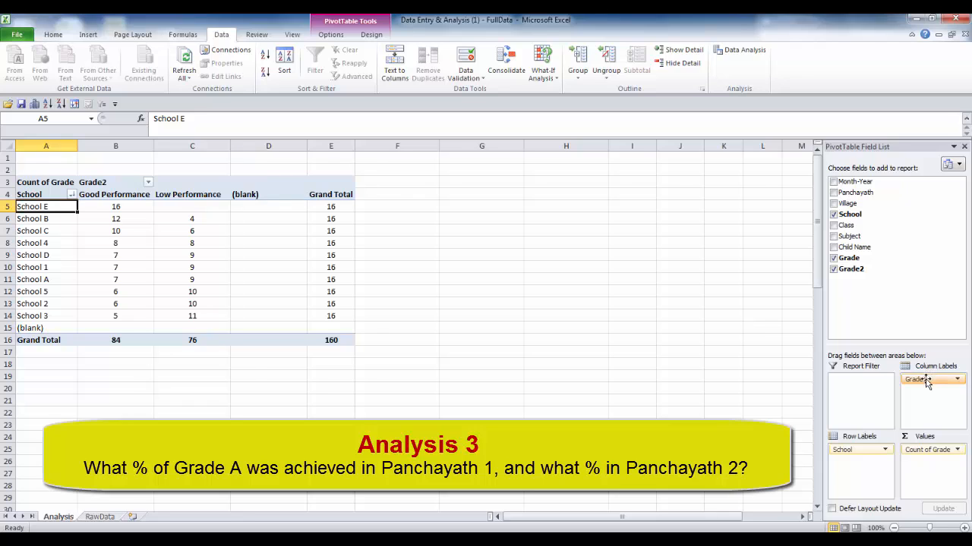
Replace the PivotTable's Grade2 column label and School row label with Panchayath as the only row label
drag(926, 382, 909, 319)
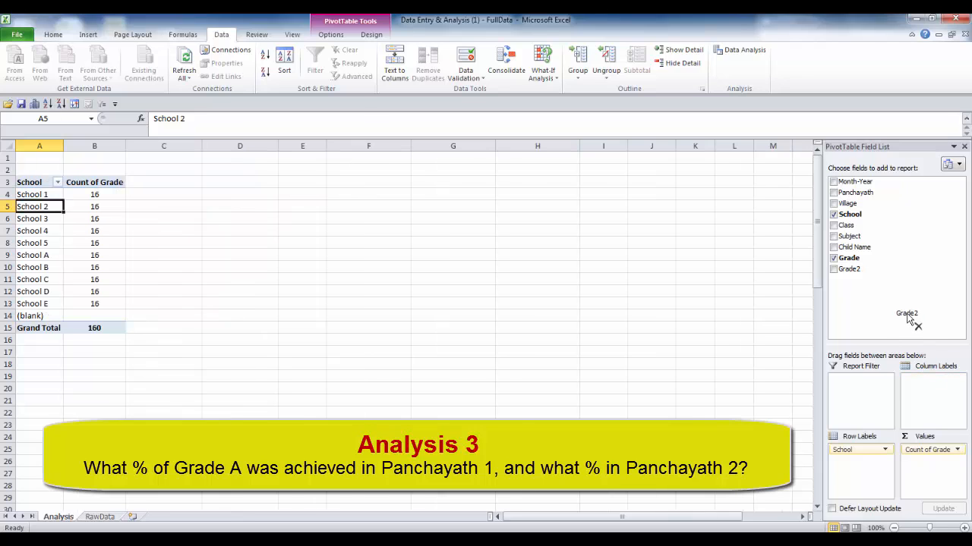
drag(854, 449, 860, 303)
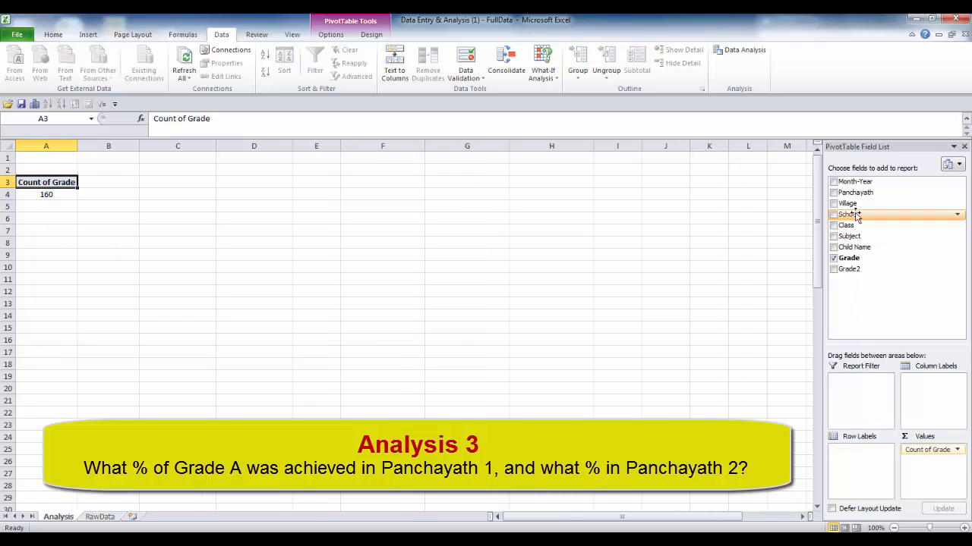
drag(855, 196, 867, 471)
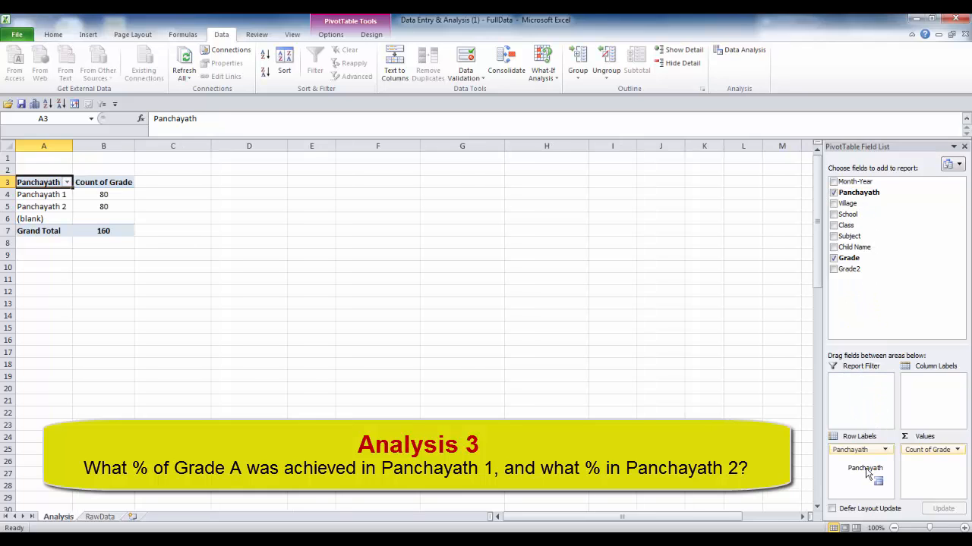
Add Grade to the PivotTable's column labels and paste a copy of the whole PivotTable at cell L3
drag(850, 260, 927, 391)
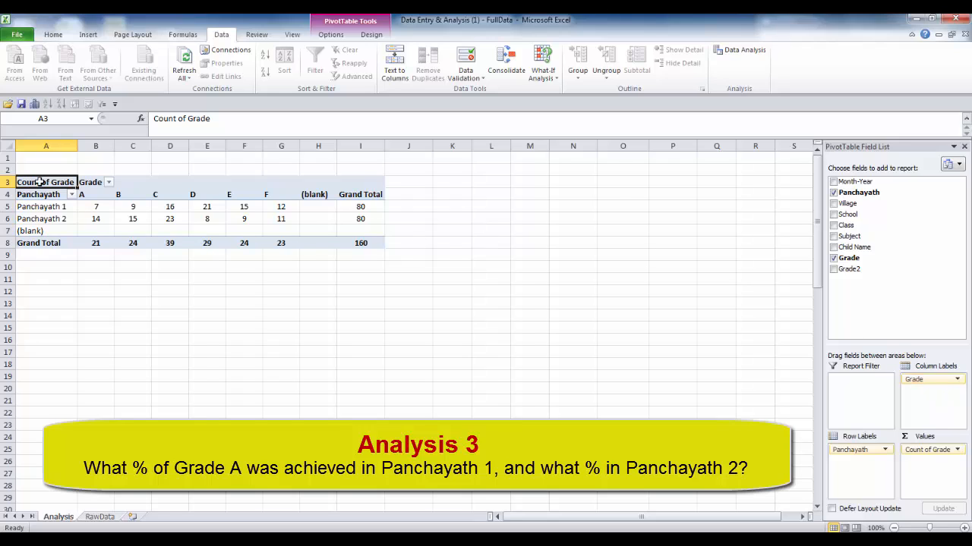
drag(40, 182, 374, 246)
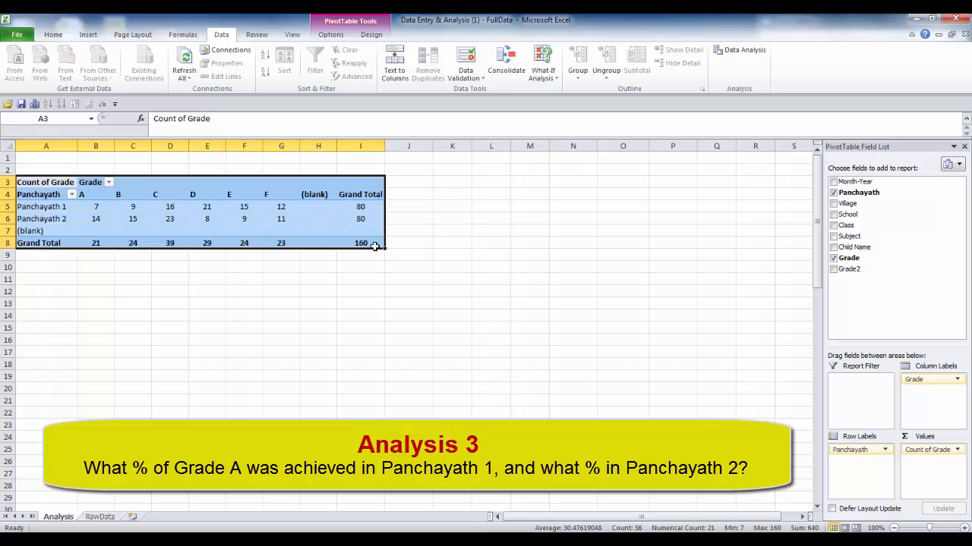
right_click(174, 208)
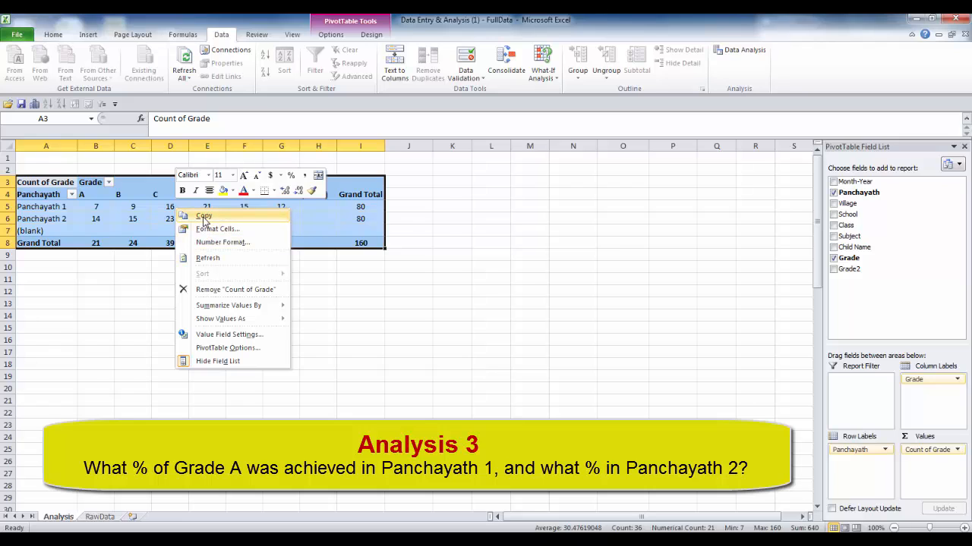
click(203, 216)
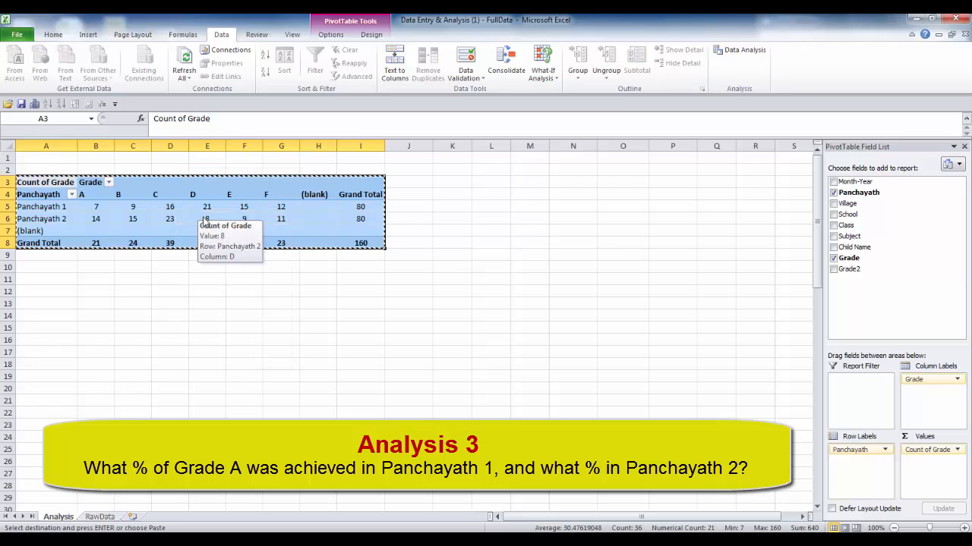
click(478, 182)
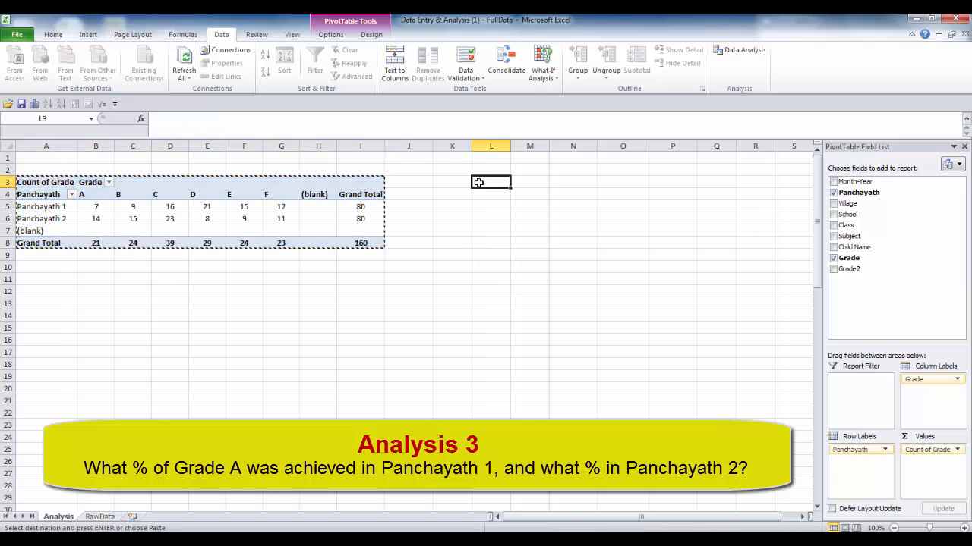
right_click(478, 183)
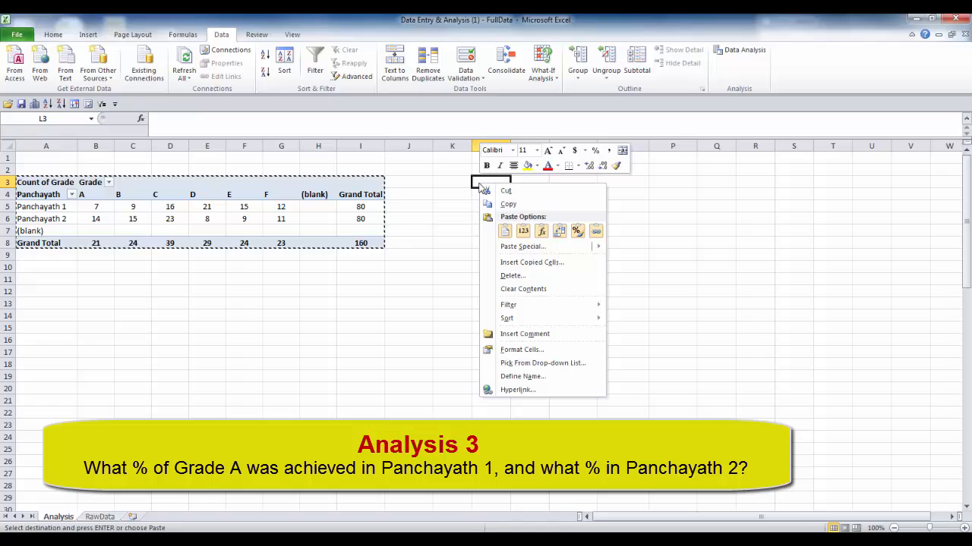
click(506, 232)
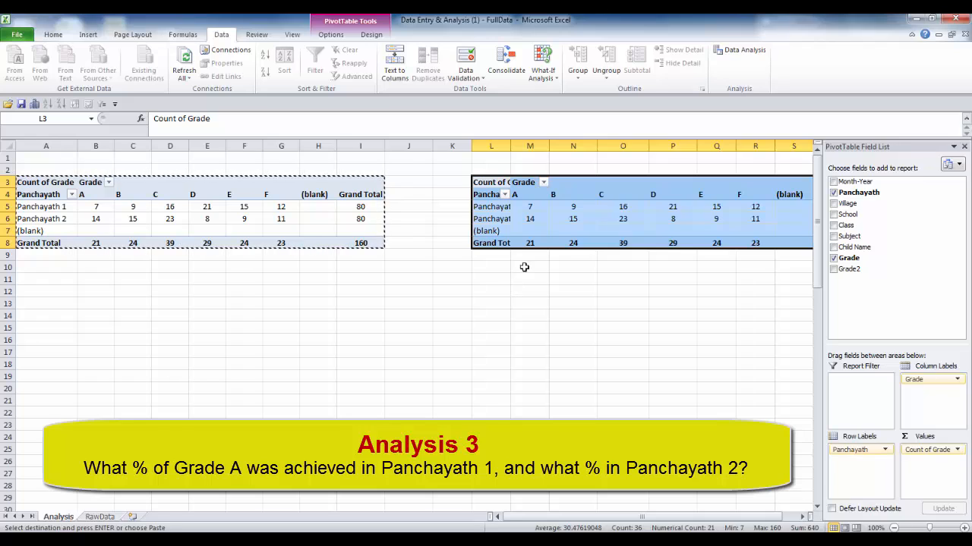
Show the copied PivotTable's Count of Grade values as % of Column Total
click(567, 220)
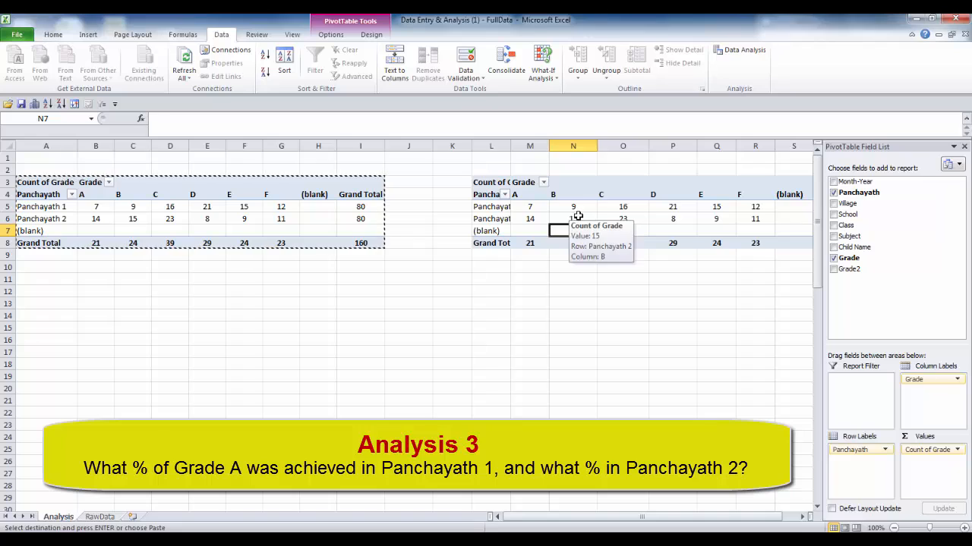
click(623, 219)
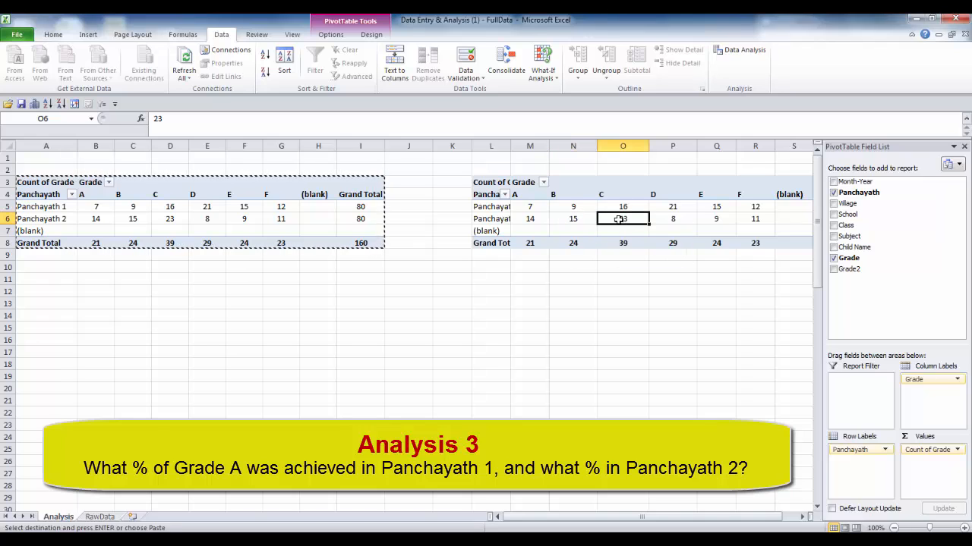
click(803, 517)
click(803, 517)
click(803, 517)
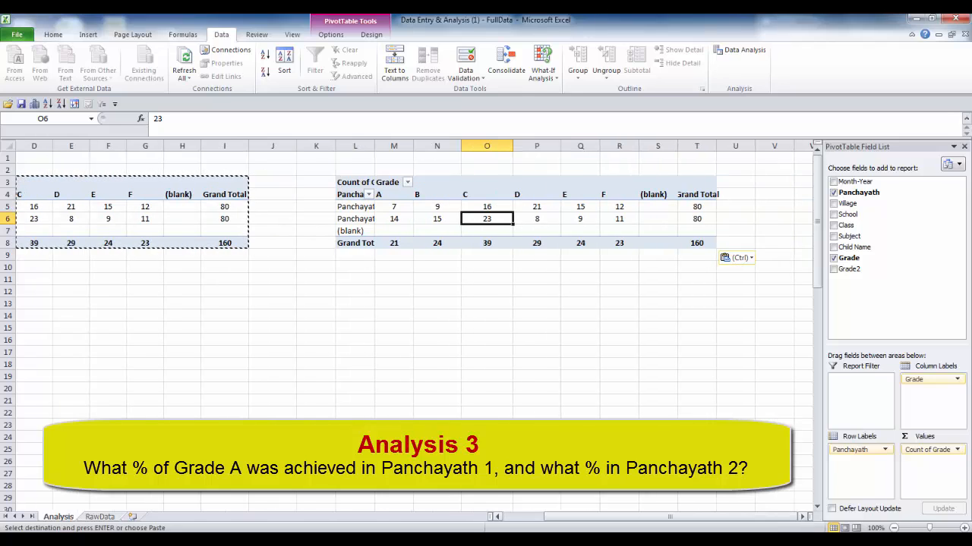
right_click(491, 218)
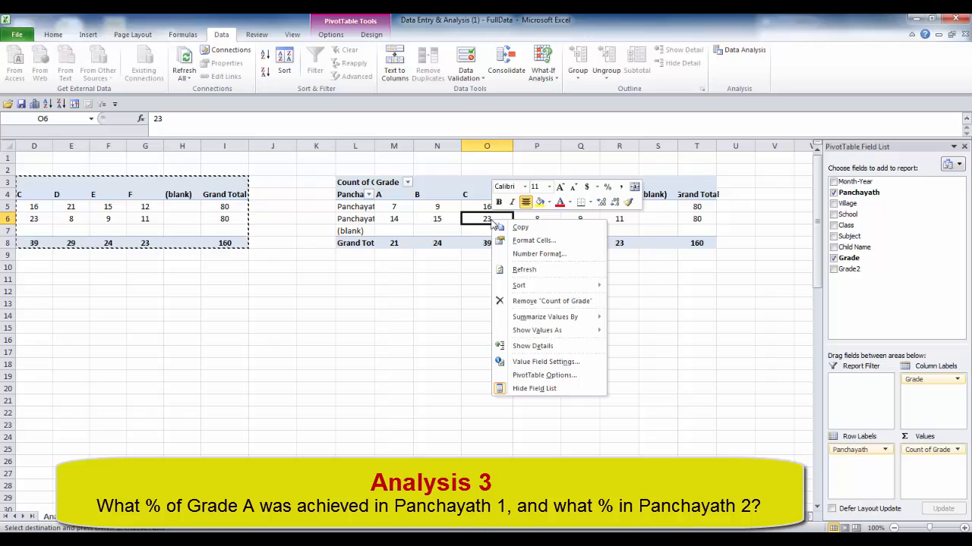
click(533, 362)
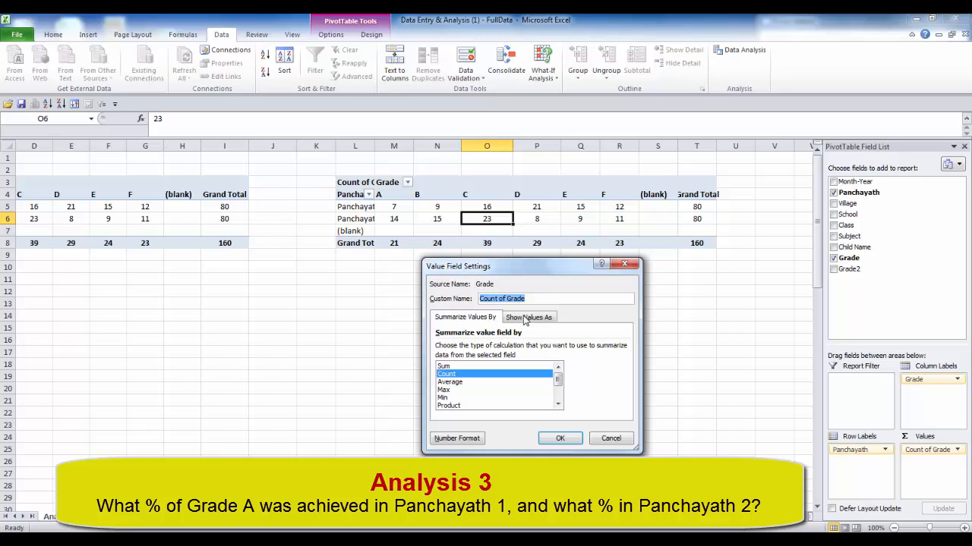
click(524, 319)
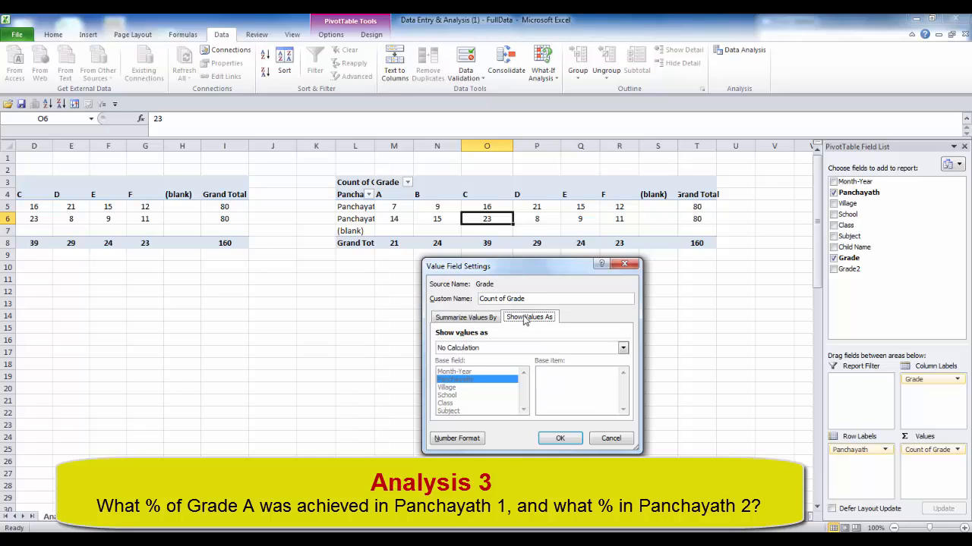
click(622, 349)
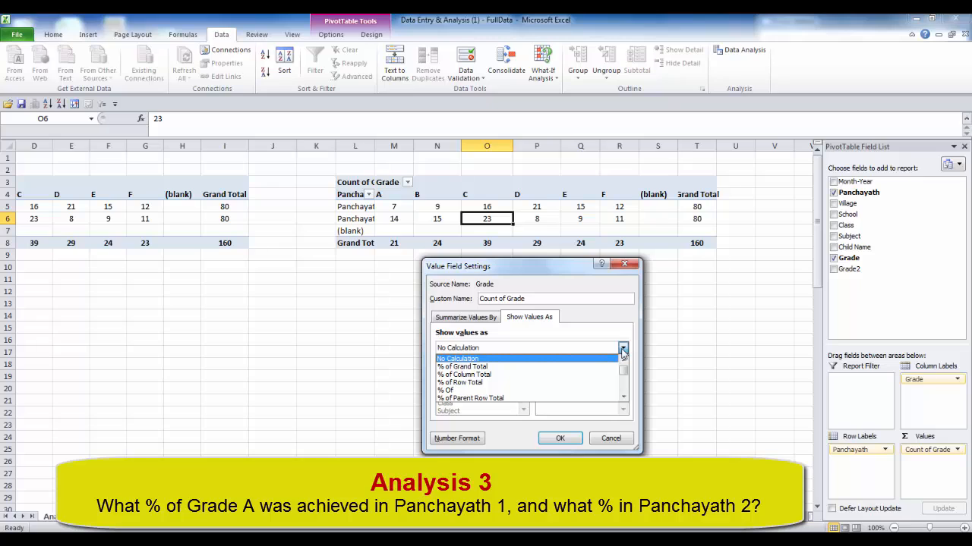
click(507, 375)
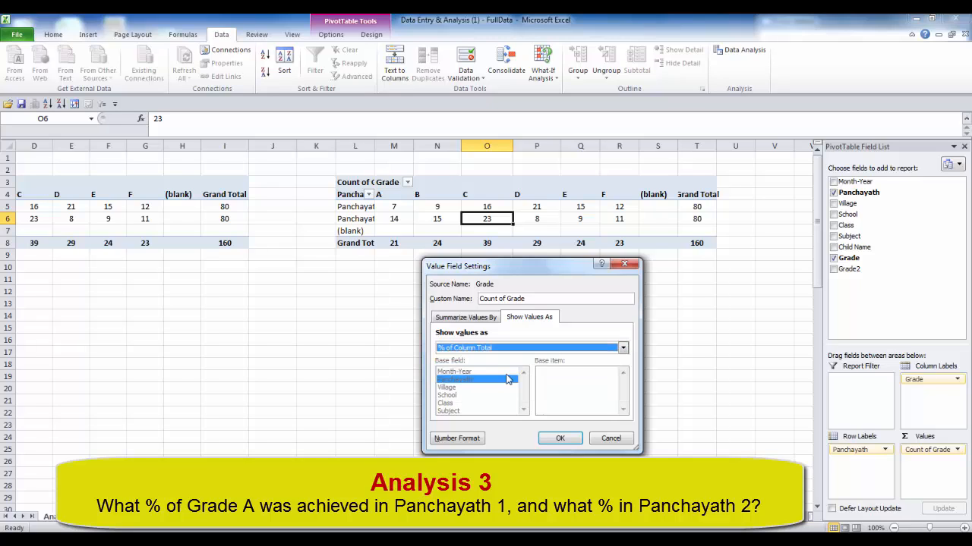
click(560, 440)
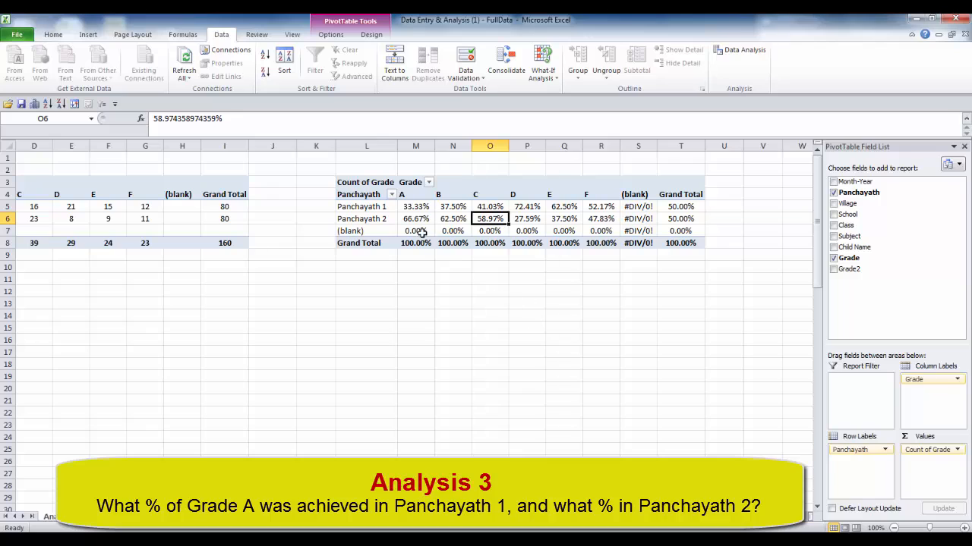
Compare each Panchayath's Grade A percentage in the copied PivotTable with the Grade A counts in the original
mouse_move(421, 213)
click(421, 208)
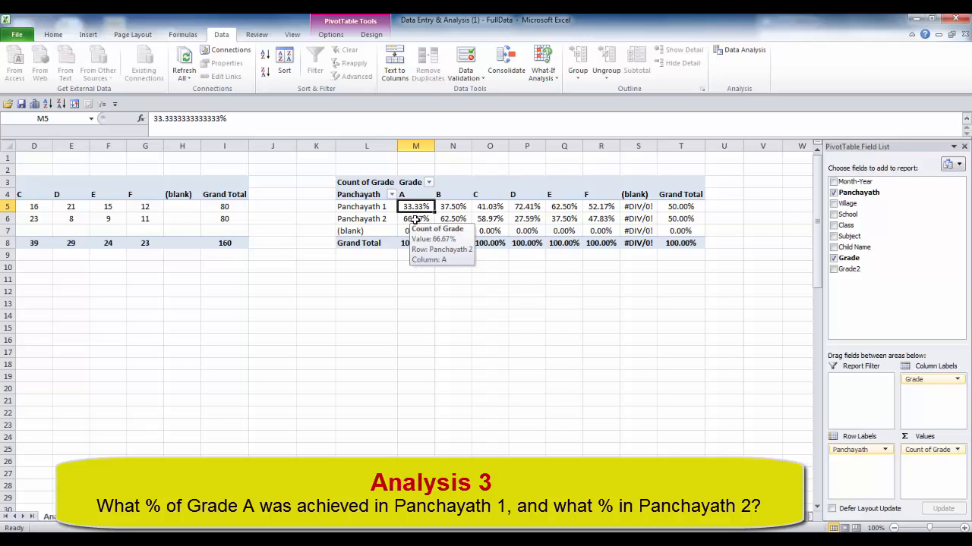
click(415, 219)
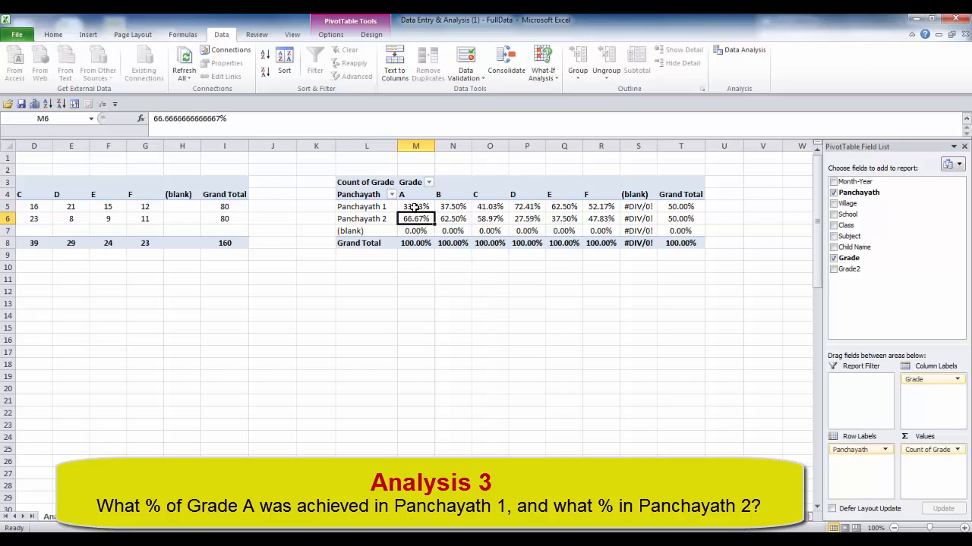
drag(415, 206, 417, 246)
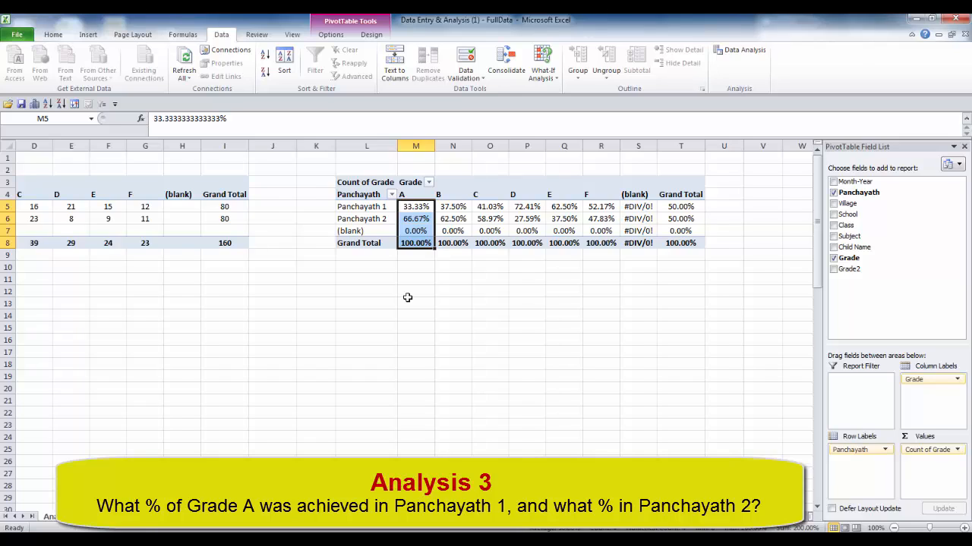
click(410, 206)
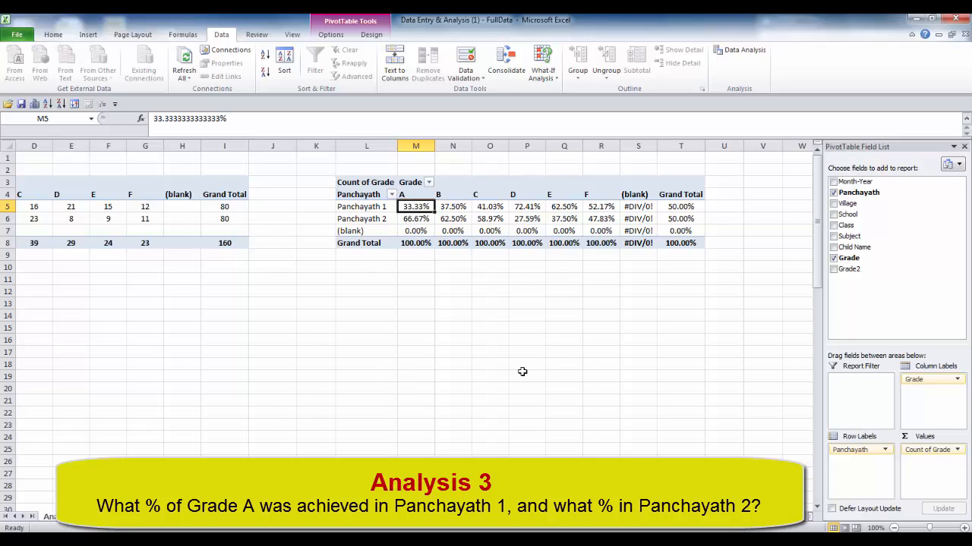
scroll(410, 303, left, 3)
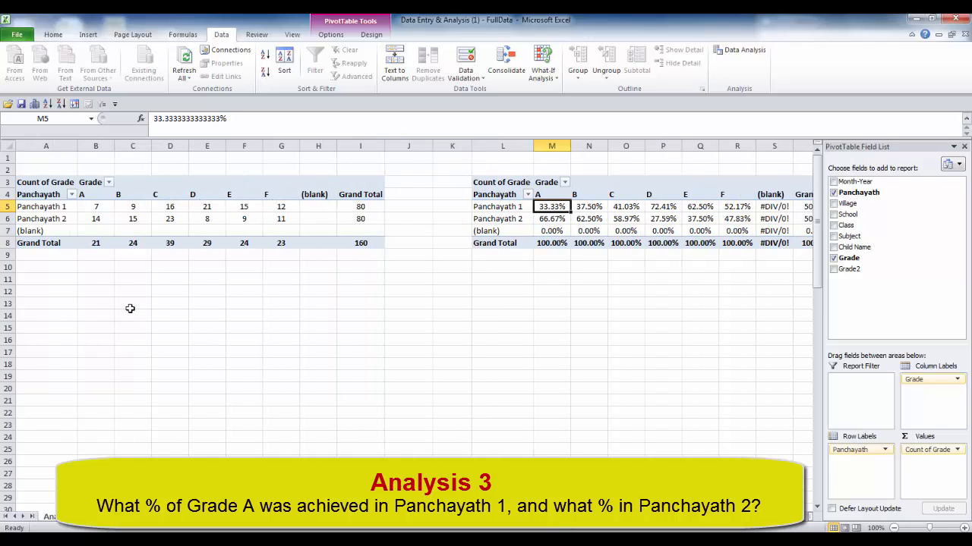
click(94, 206)
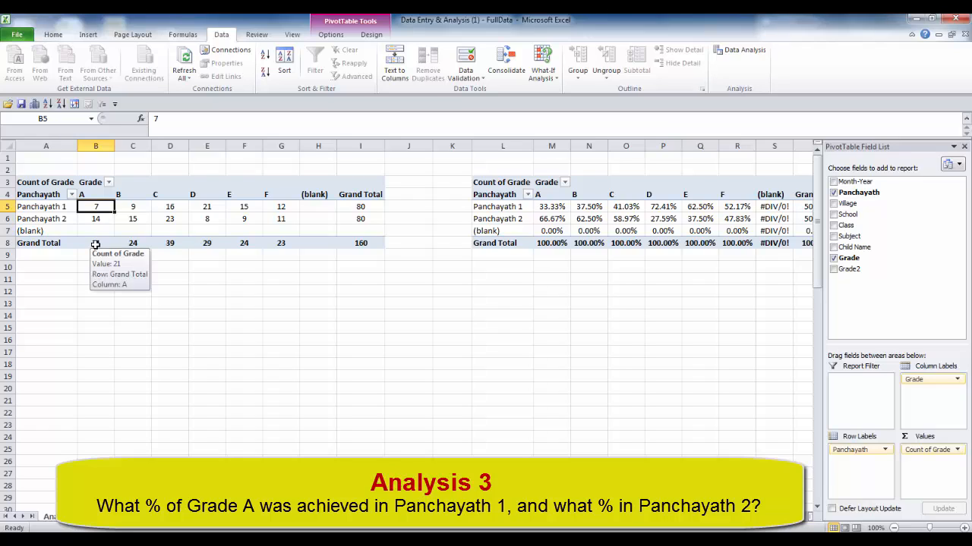
click(94, 243)
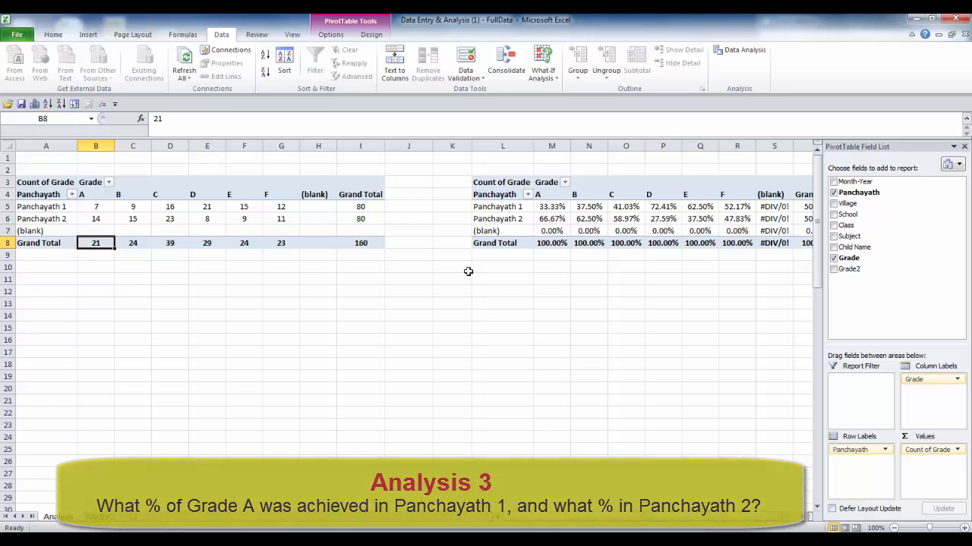
click(50, 167)
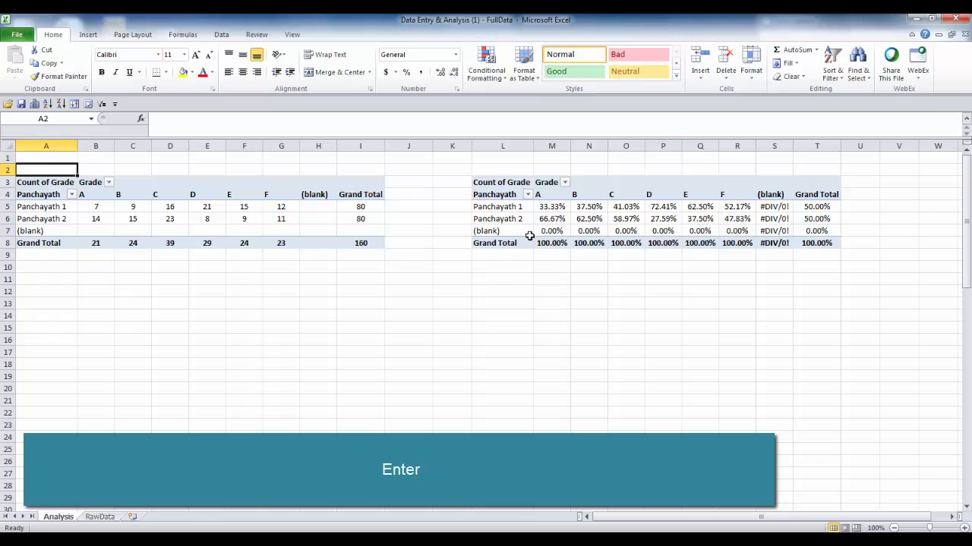
Change the copied PivotTable's Count of Grade values to show as % of Row Total
mouse_move(543, 211)
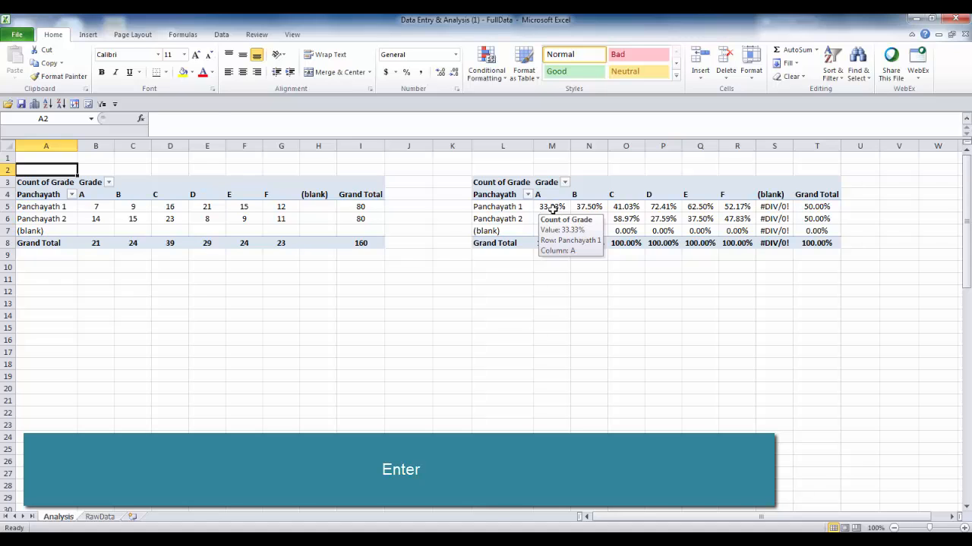
click(552, 208)
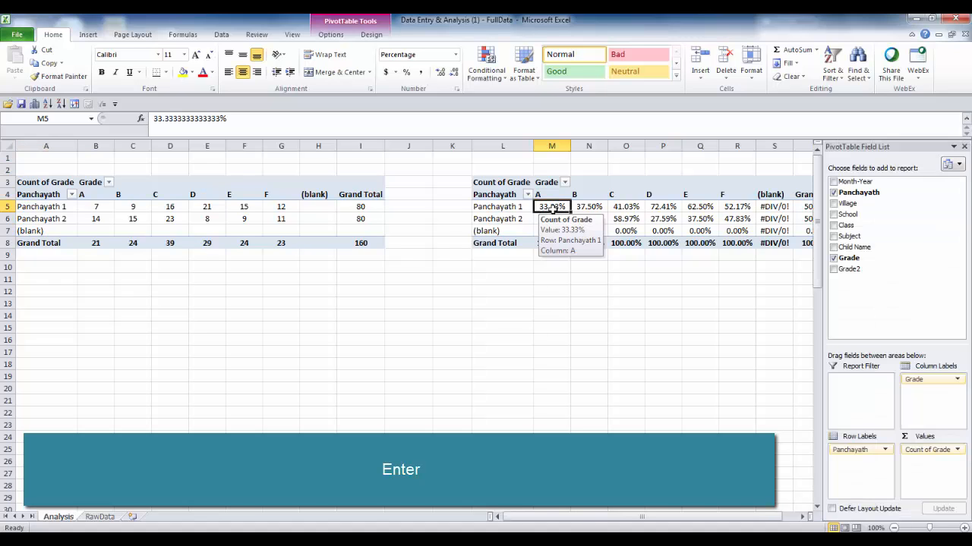
click(802, 517)
click(802, 516)
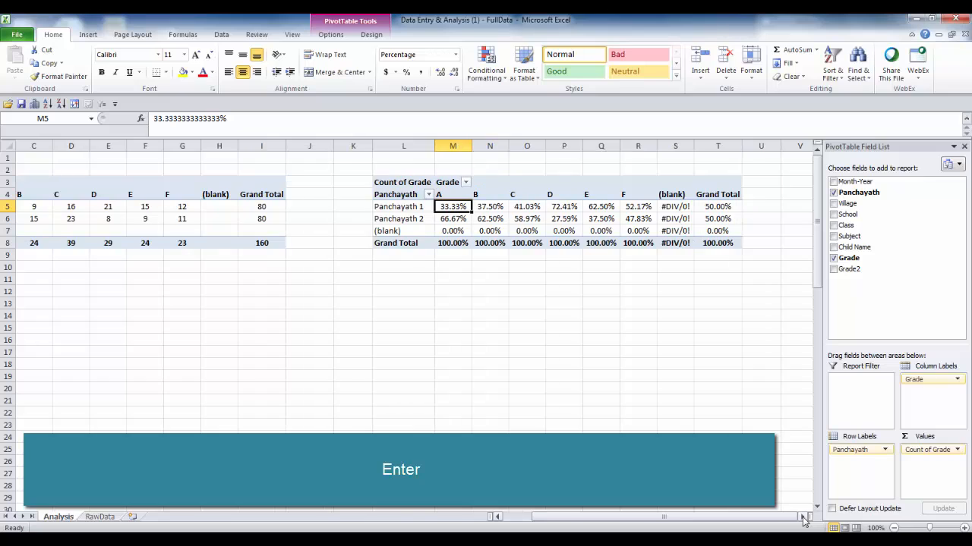
click(802, 517)
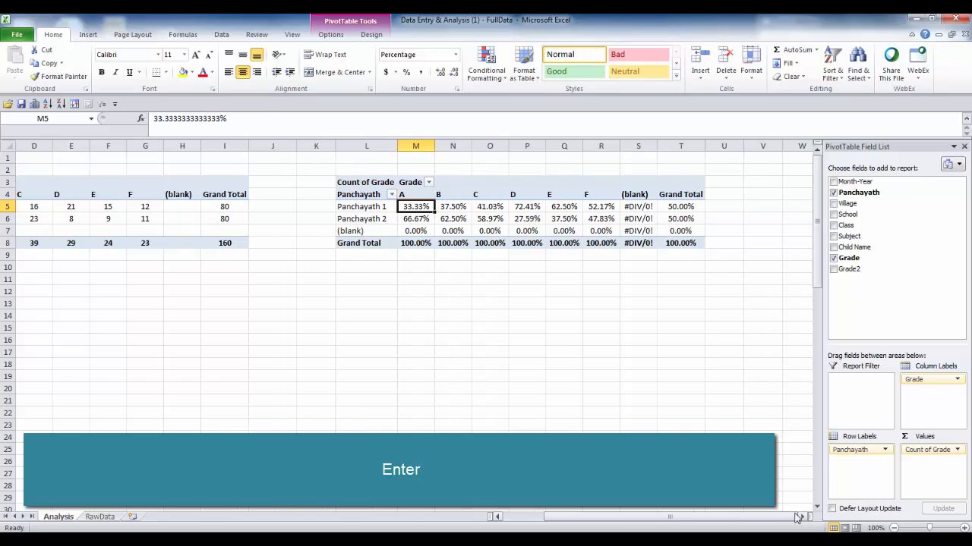
right_click(420, 213)
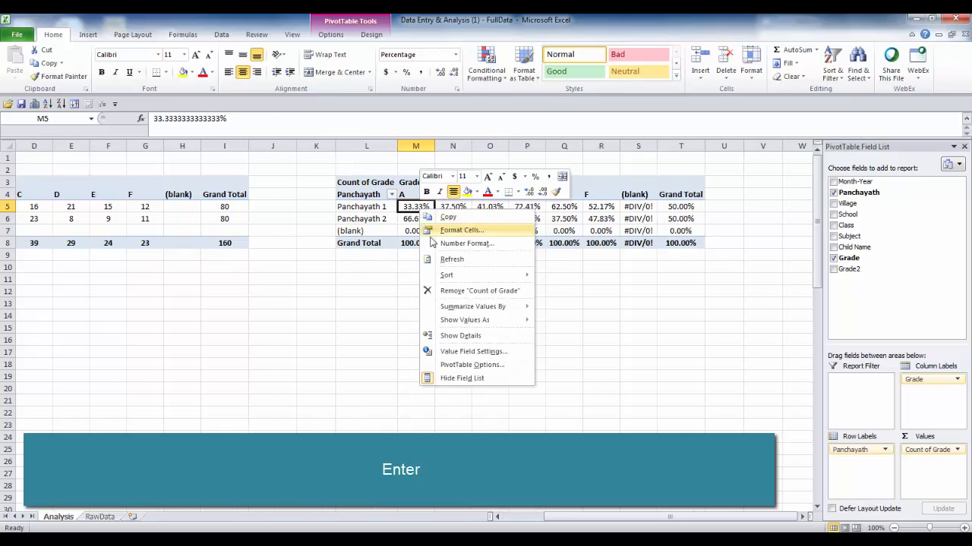
click(467, 353)
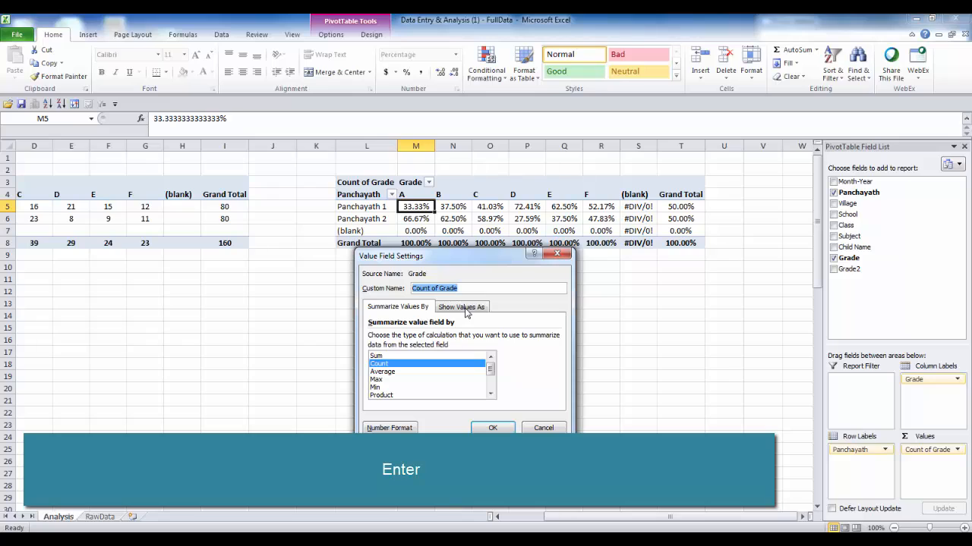
click(465, 311)
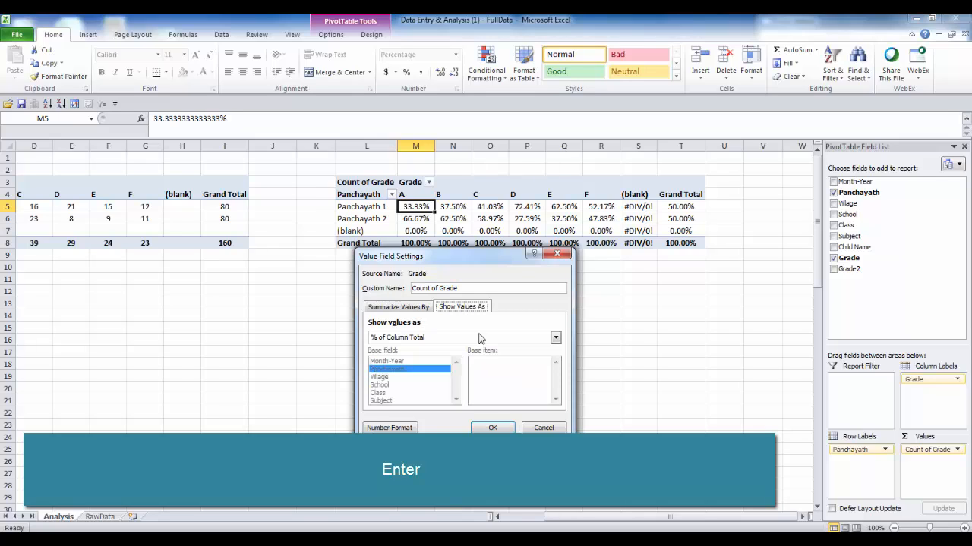
click(555, 339)
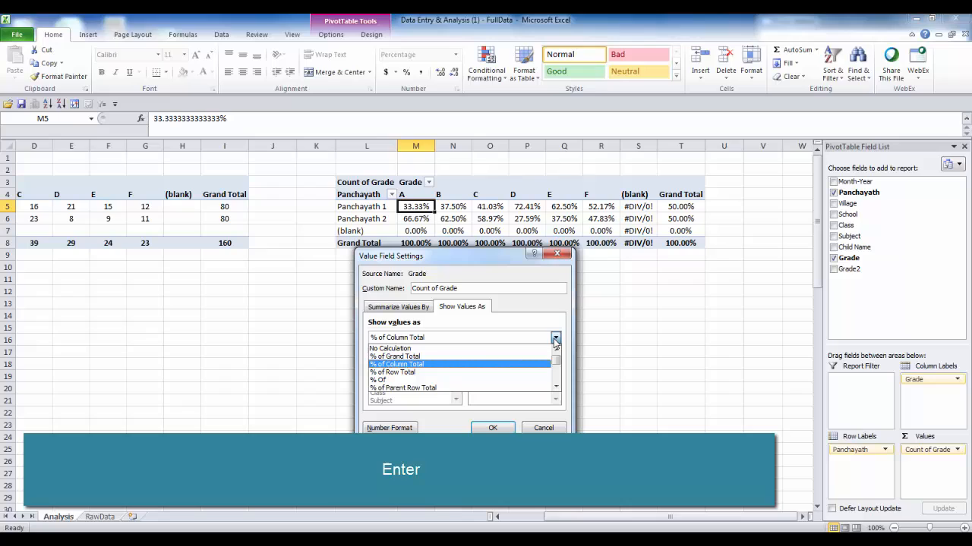
click(415, 374)
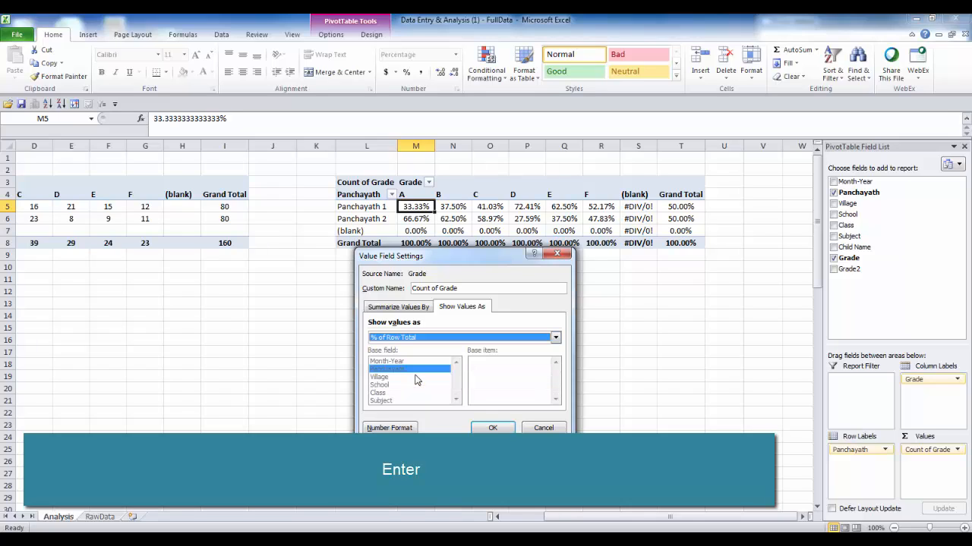
click(492, 428)
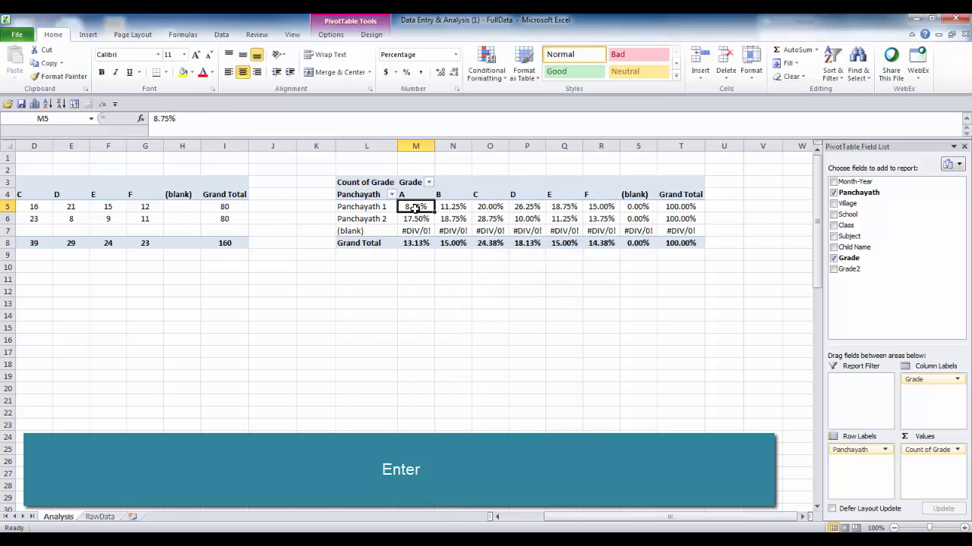
mouse_move(415, 208)
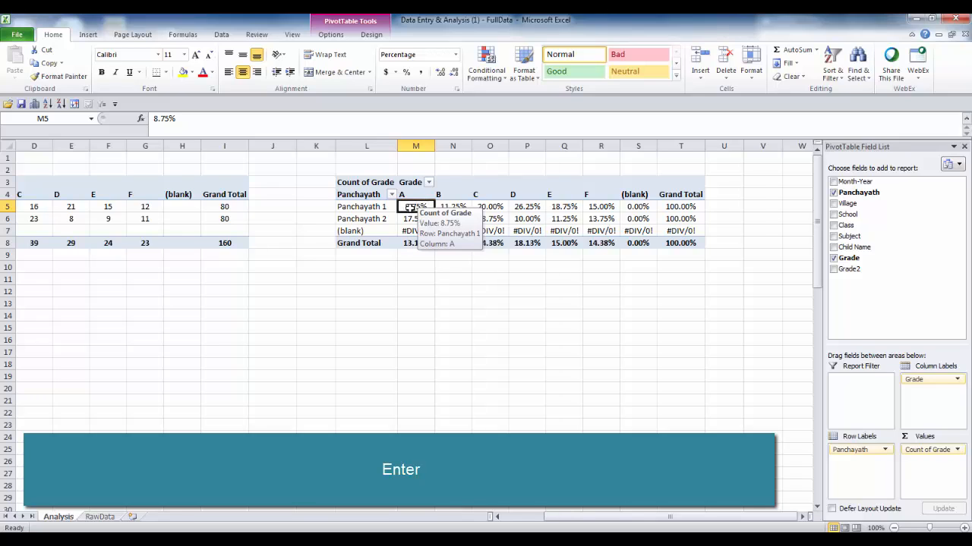
Format the copied PivotTable's percentages in M5:T8 to show no decimal places
drag(420, 207, 687, 242)
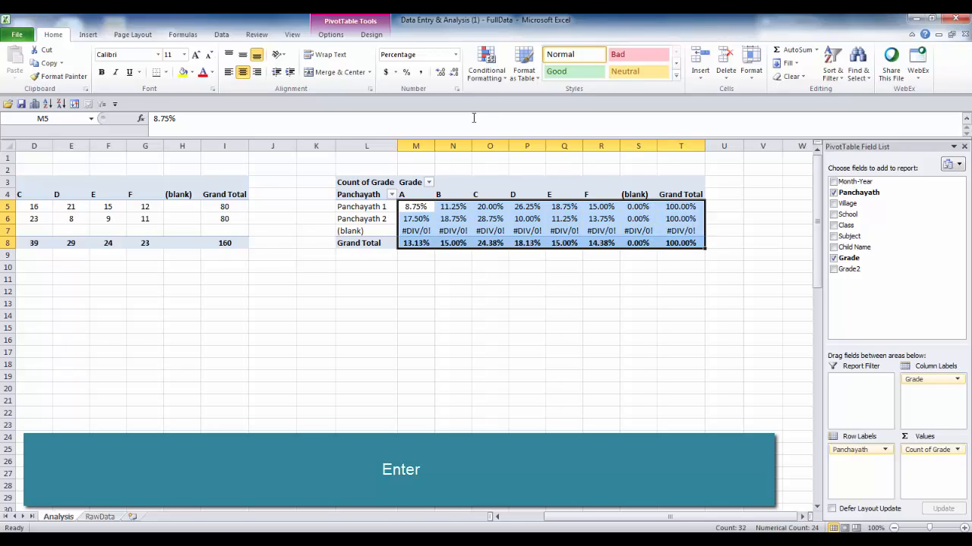
click(455, 72)
click(455, 73)
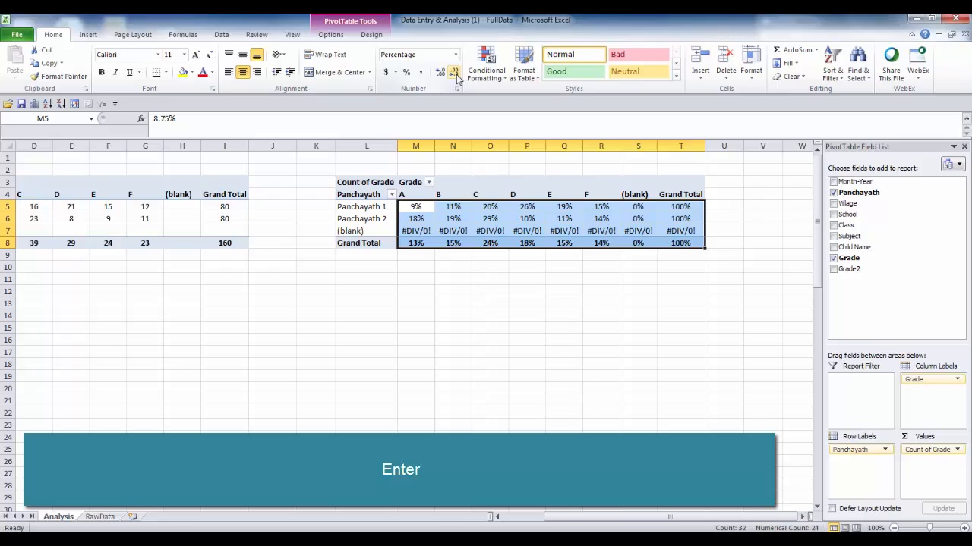
click(422, 207)
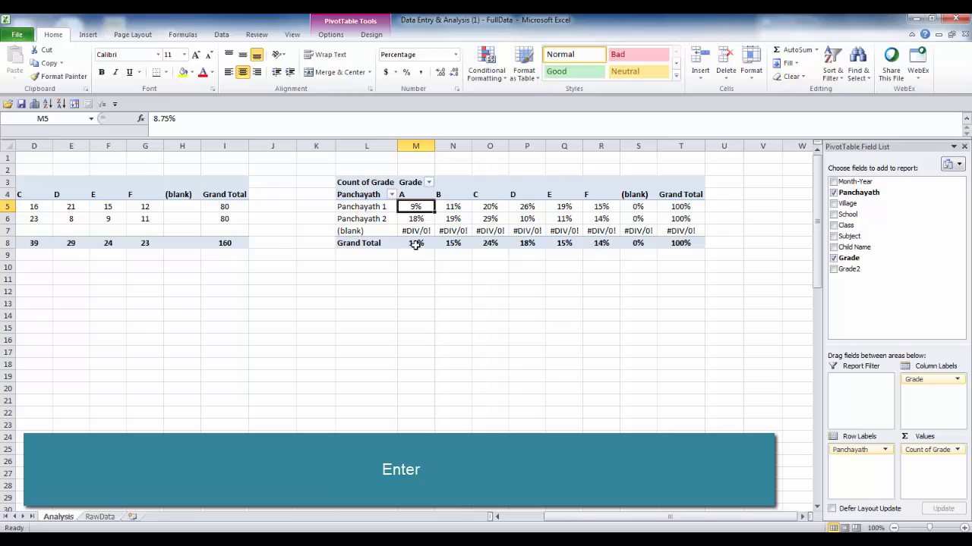
click(415, 244)
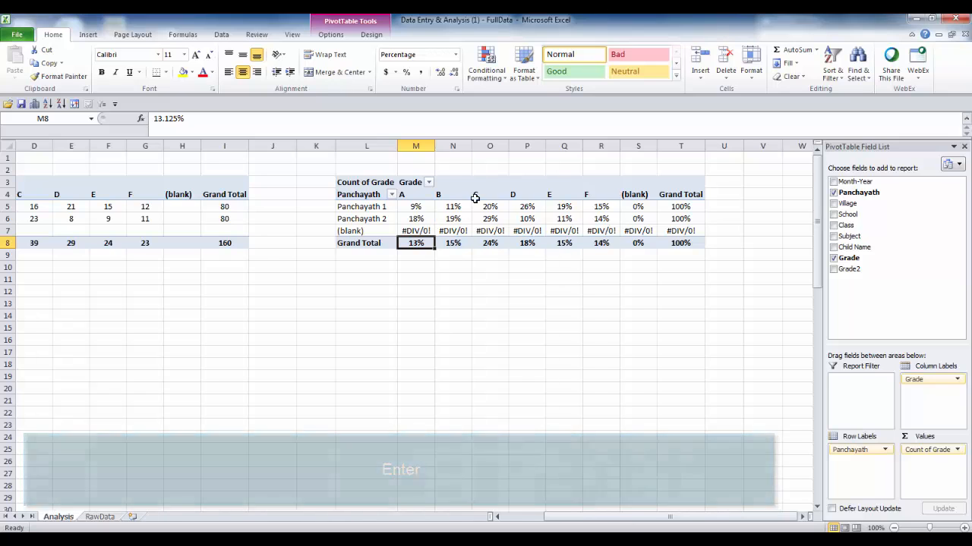
click(499, 517)
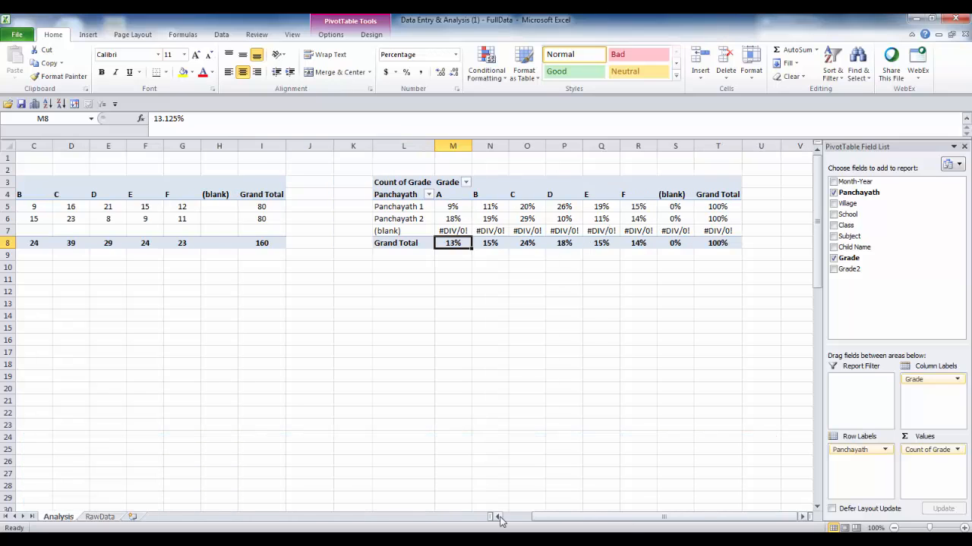
click(499, 517)
click(499, 517)
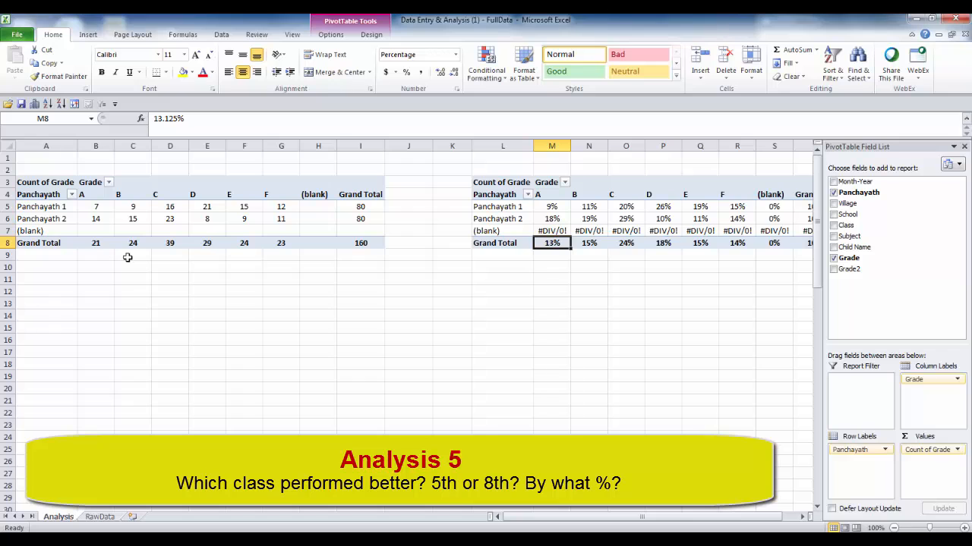
Create a PivotTable on a new worksheet from columns A to H of the RawData sheet
click(102, 517)
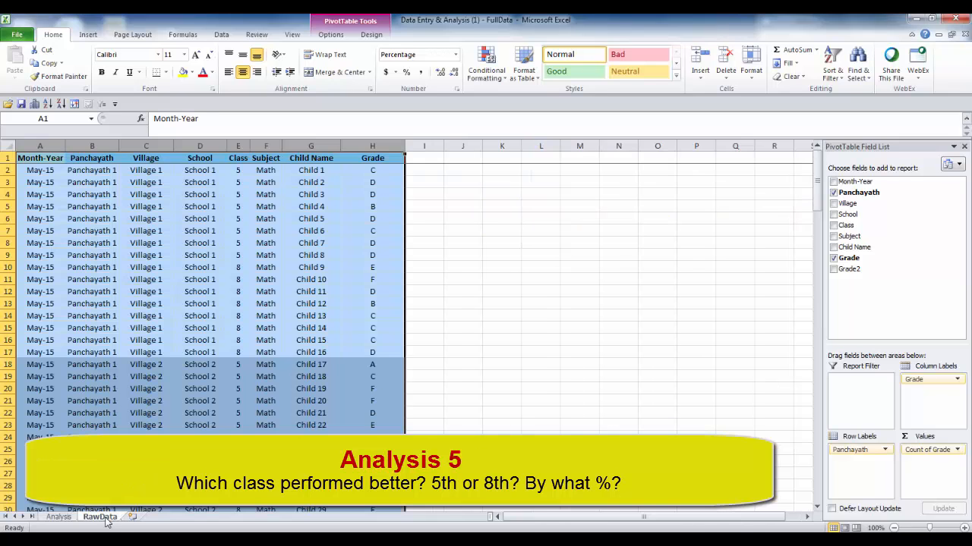
click(37, 219)
click(40, 146)
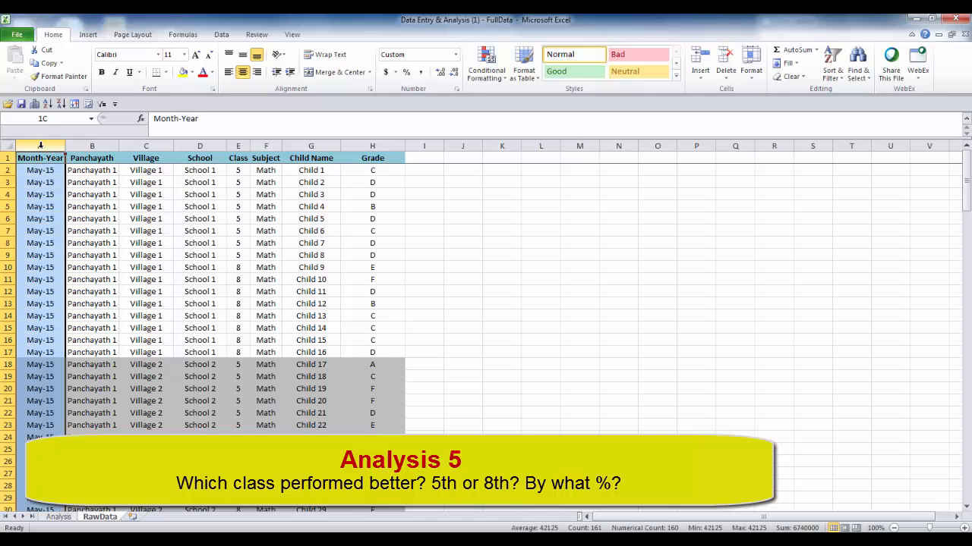
drag(40, 146, 365, 155)
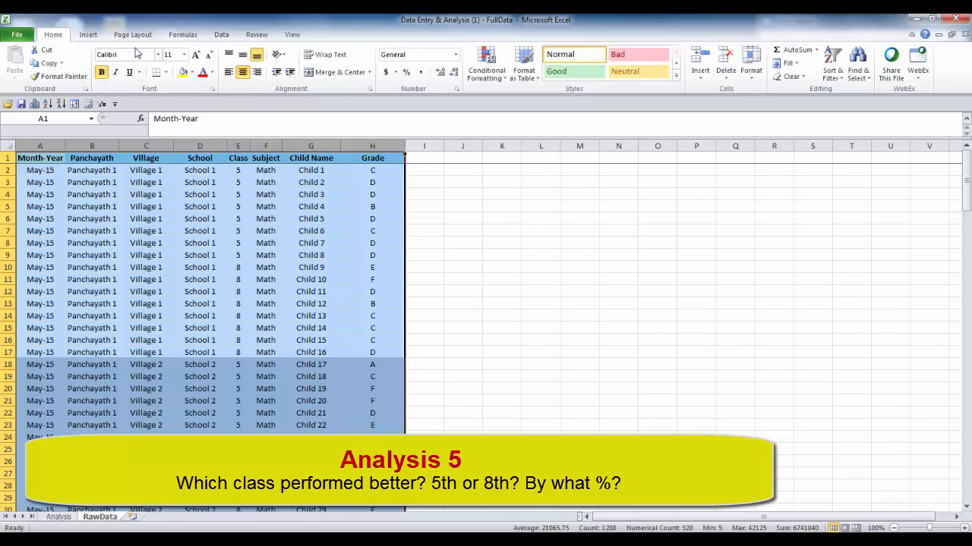
click(88, 35)
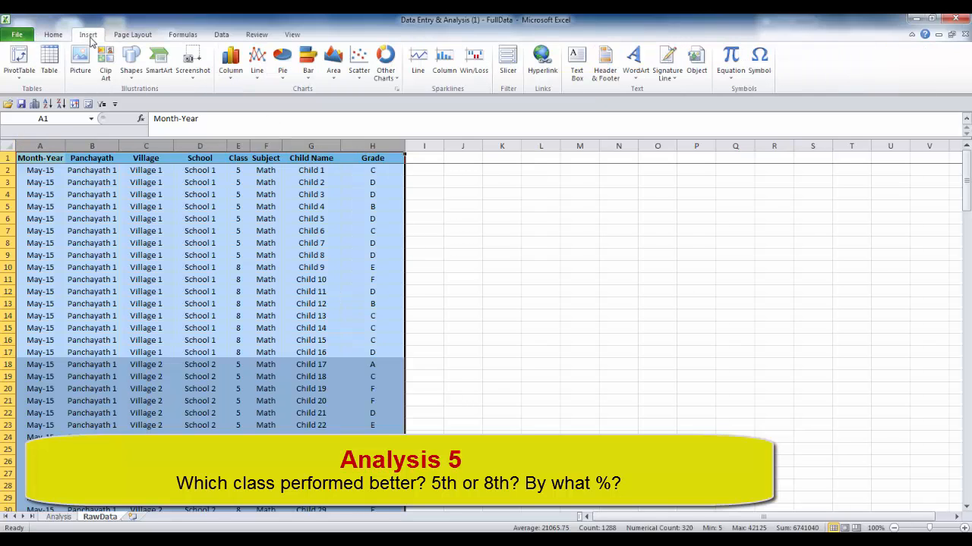
click(19, 76)
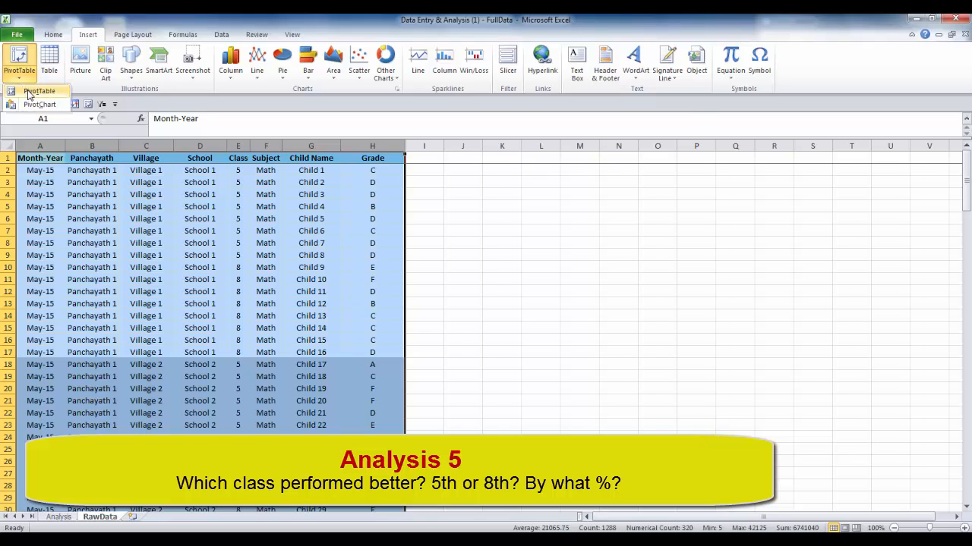
click(28, 93)
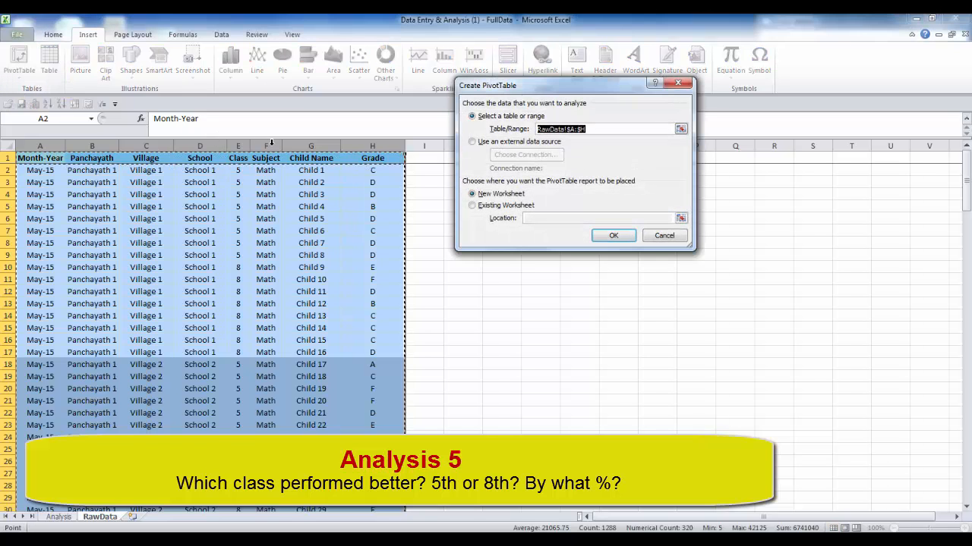
click(614, 237)
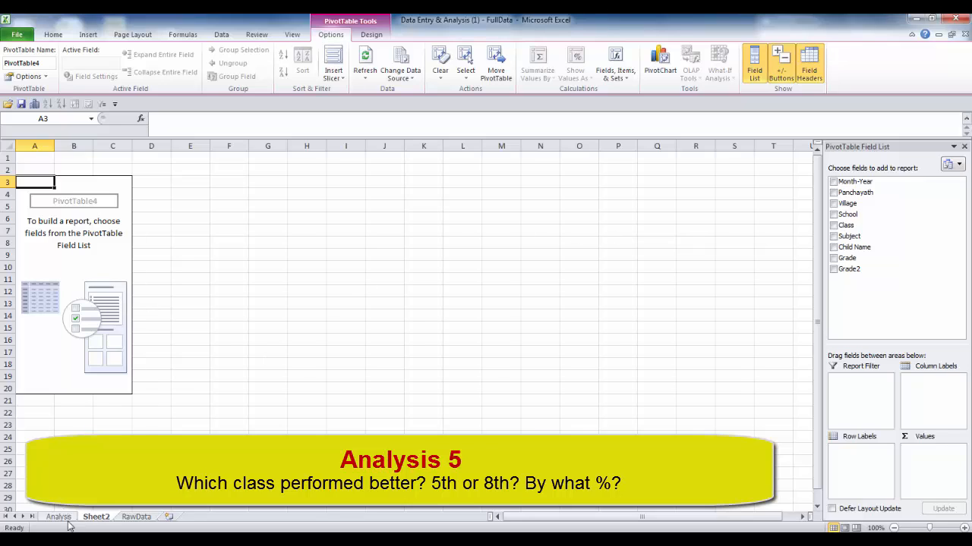
Rename the new PivotTable worksheet as Analysis2
double_click(95, 517)
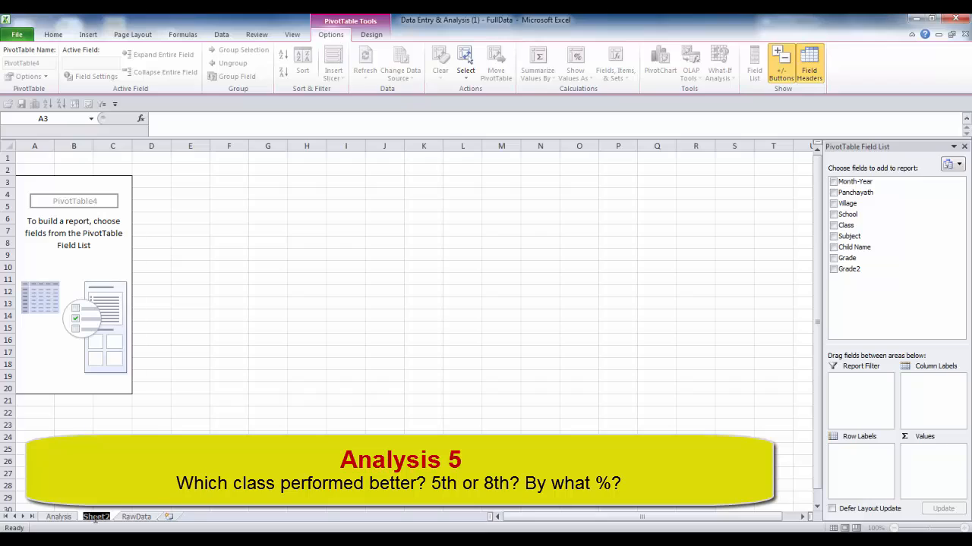
text(Analysis2)
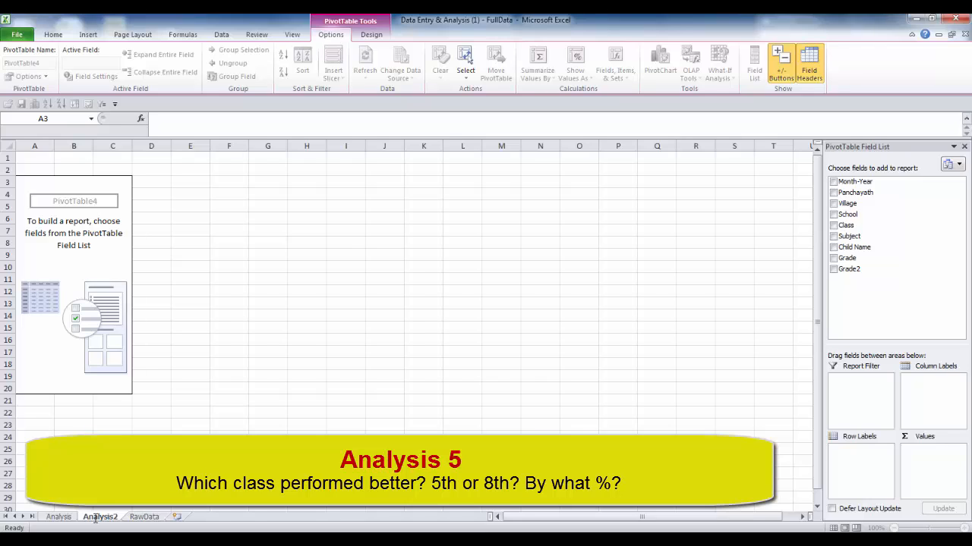
key(Return)
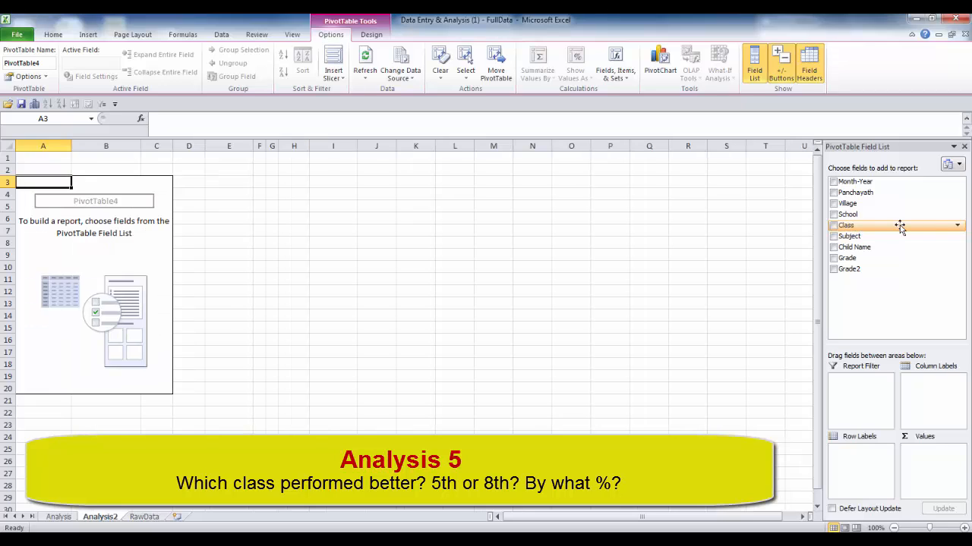
Set up the PivotTable with Class as row labels, Grade as column labels and Count of Grade as values
drag(899, 228, 877, 474)
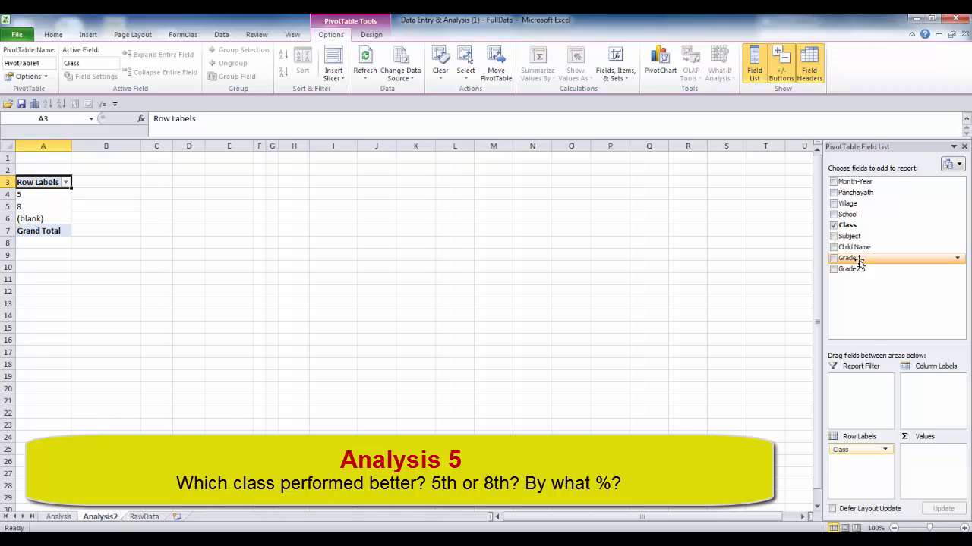
drag(856, 259, 932, 473)
drag(854, 259, 926, 398)
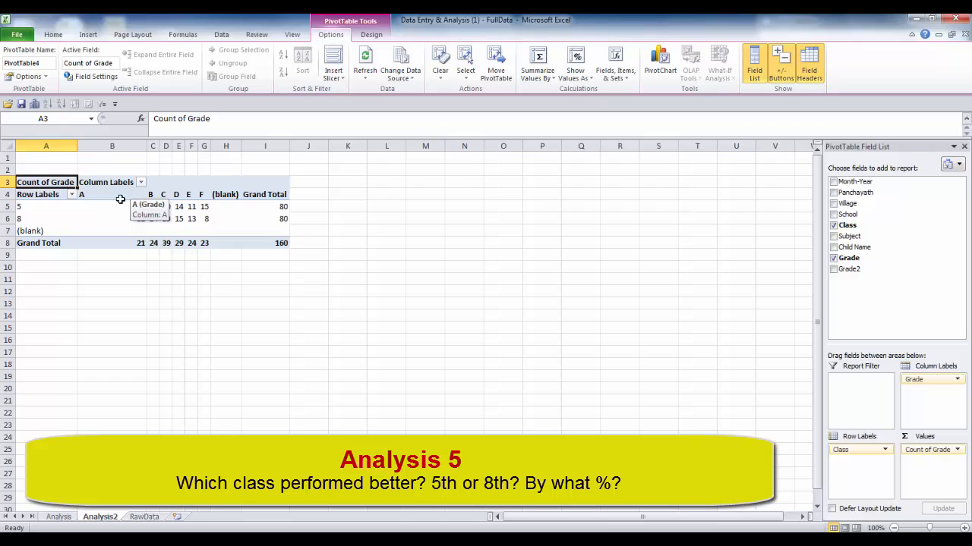
Group the grades A, B and C in the column labels and name the group Good Performance
drag(123, 197, 166, 197)
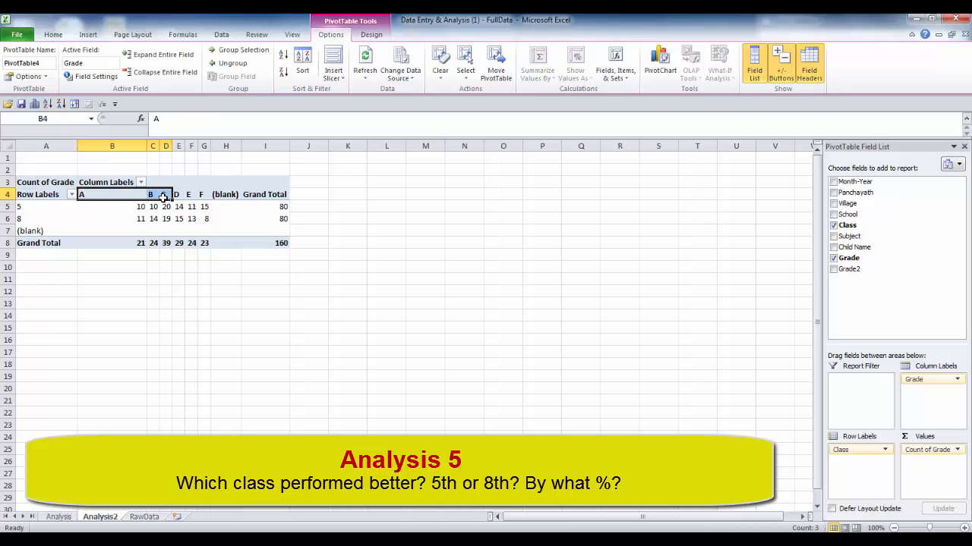
right_click(165, 197)
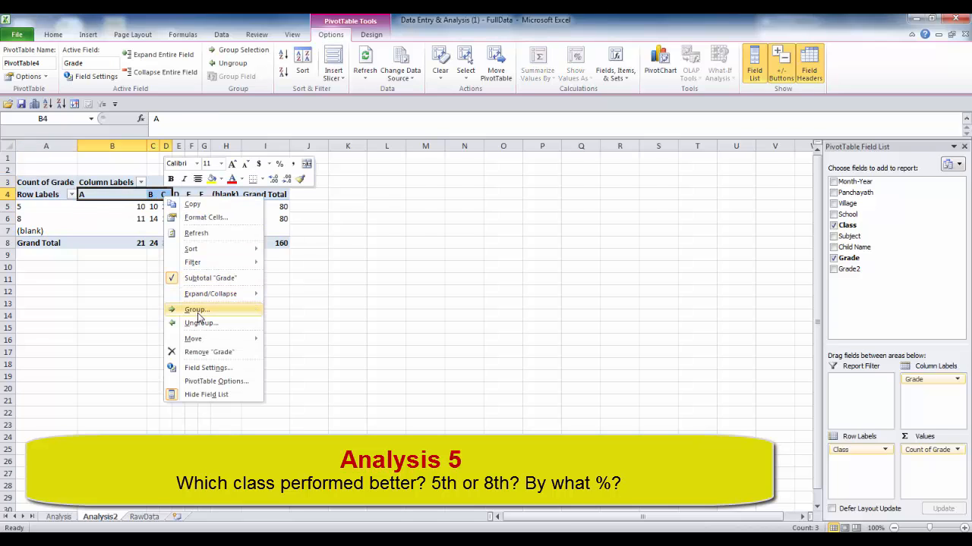
click(197, 311)
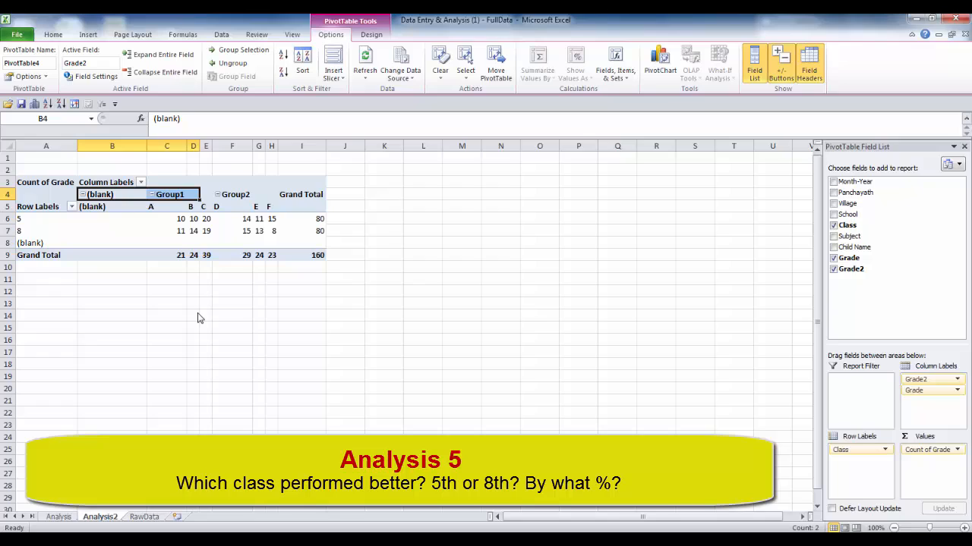
click(166, 196)
text(Good Per)
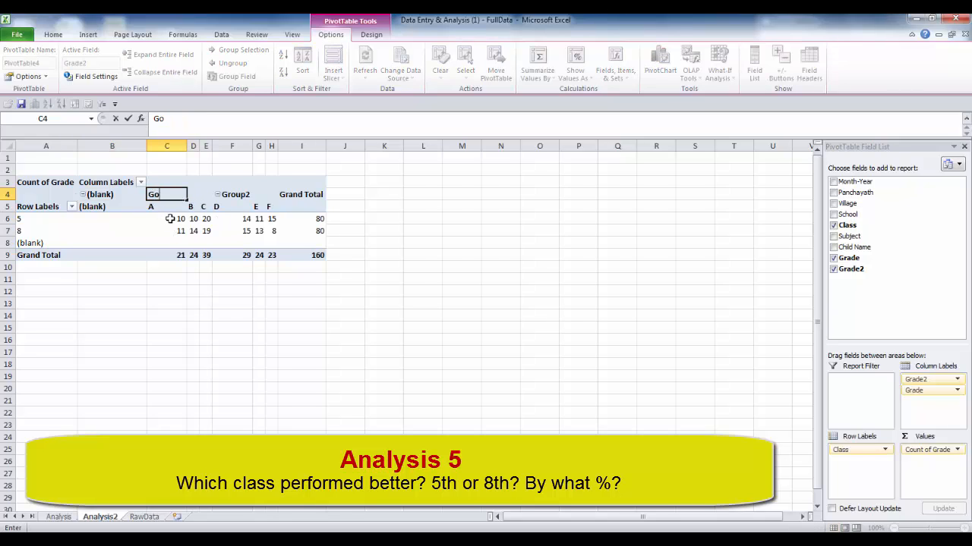
text(ance)
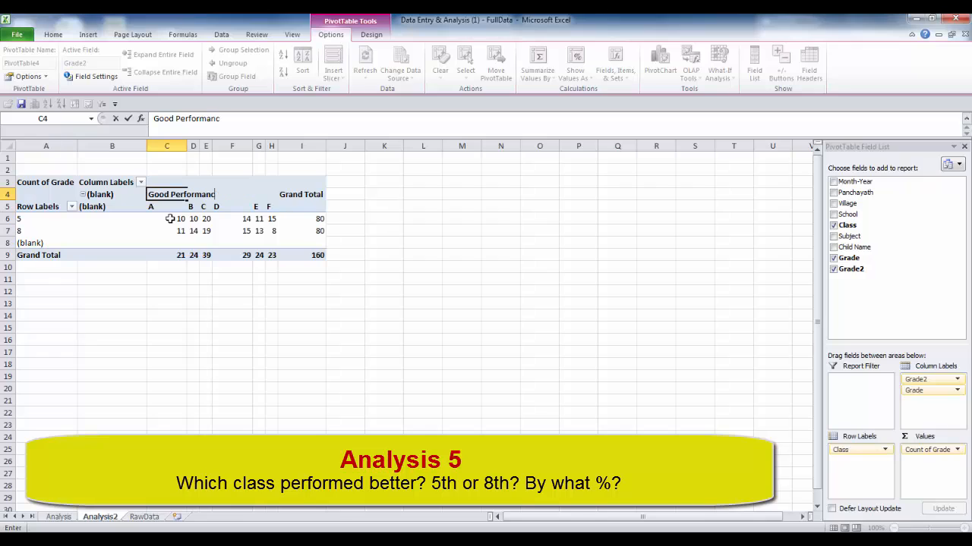
key(Return)
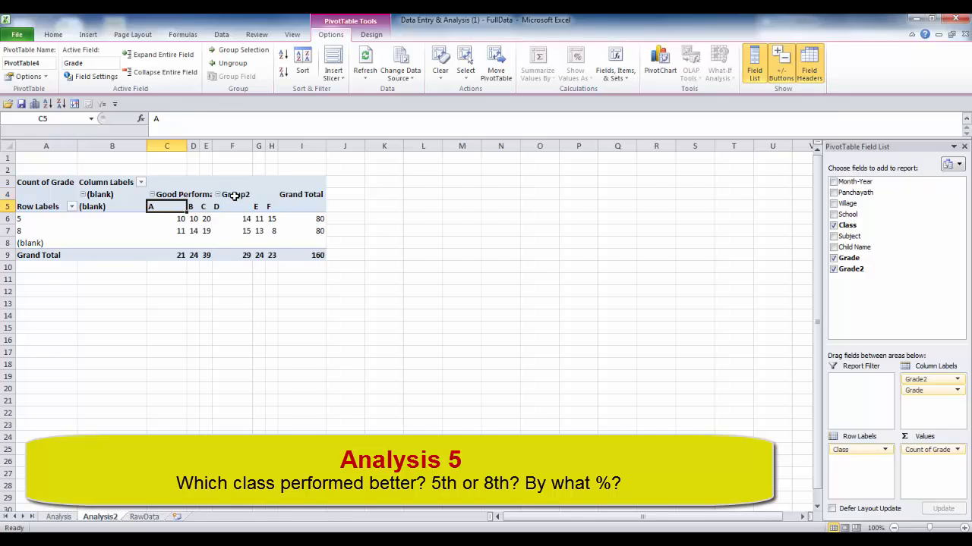
Rename the group holding grades D, E and F as Low Performance
click(233, 195)
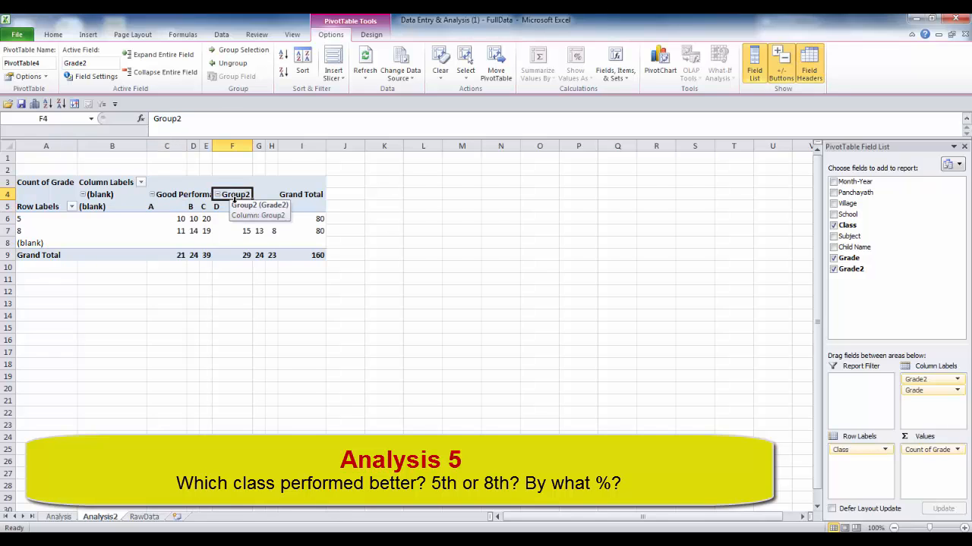
click(235, 208)
drag(236, 208, 265, 208)
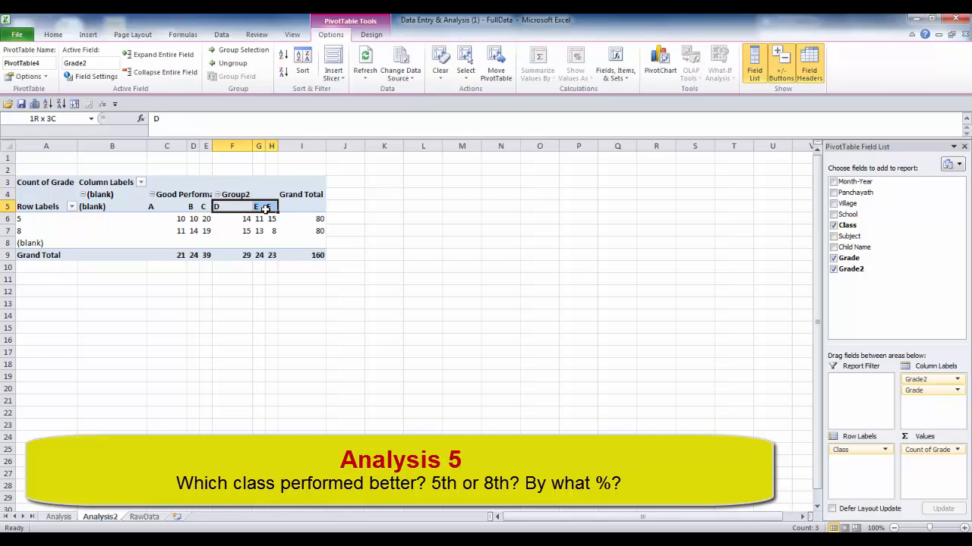
click(236, 195)
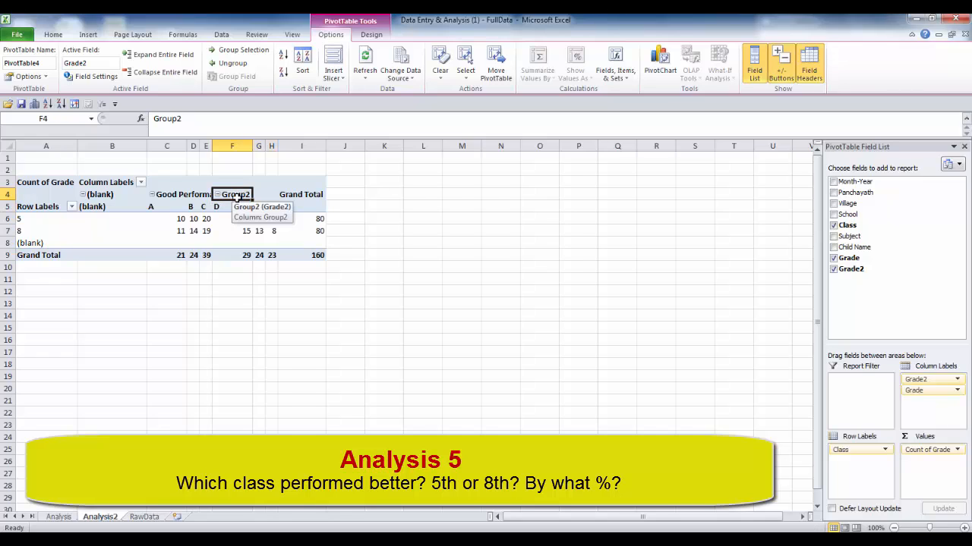
text(Low Per)
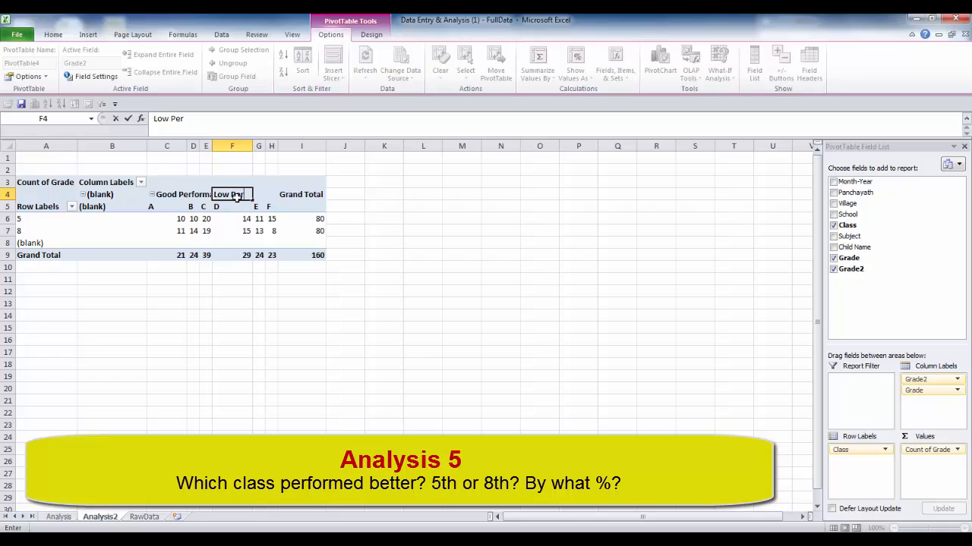
text(formance)
key(Return)
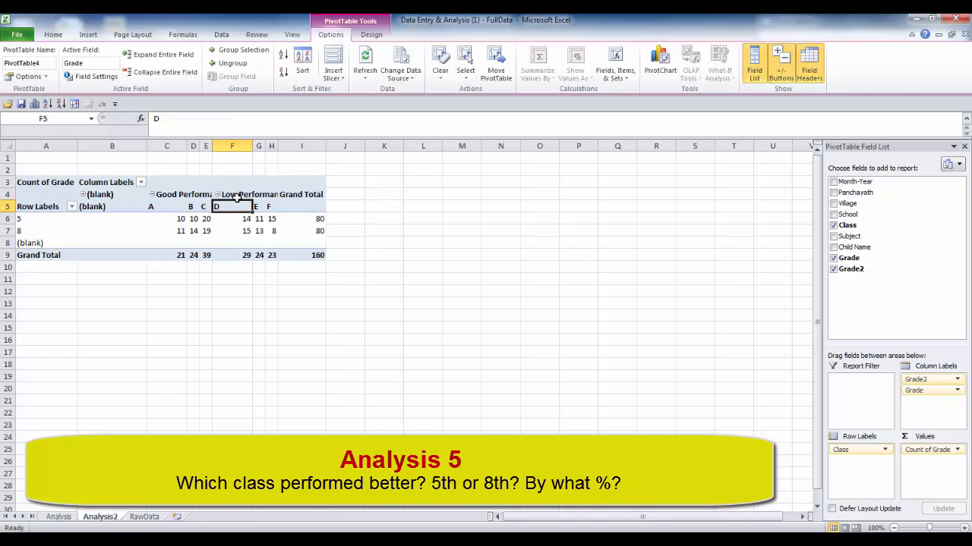
Fit the widths of columns A to I to their contents and centre the PivotTable cells A5:I9
drag(46, 146, 304, 161)
double_click(278, 146)
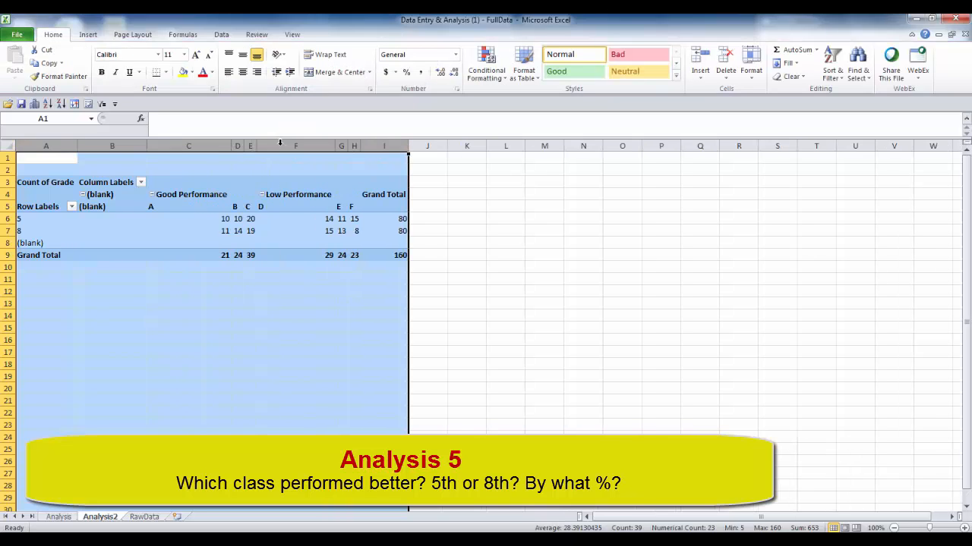
click(385, 255)
drag(385, 255, 50, 207)
click(243, 72)
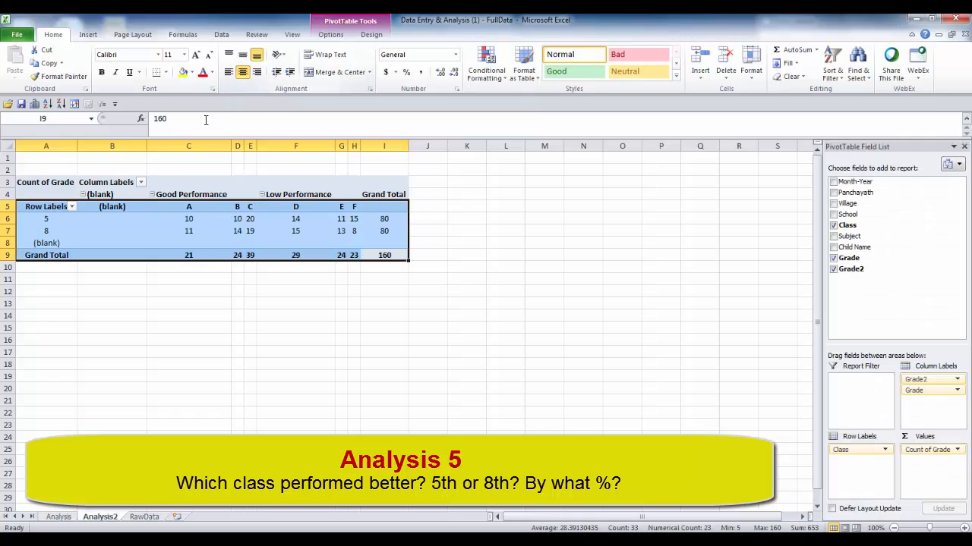
Move the (blank) group after Low Performance and remove Grade from the column labels, keeping Grade2
click(111, 195)
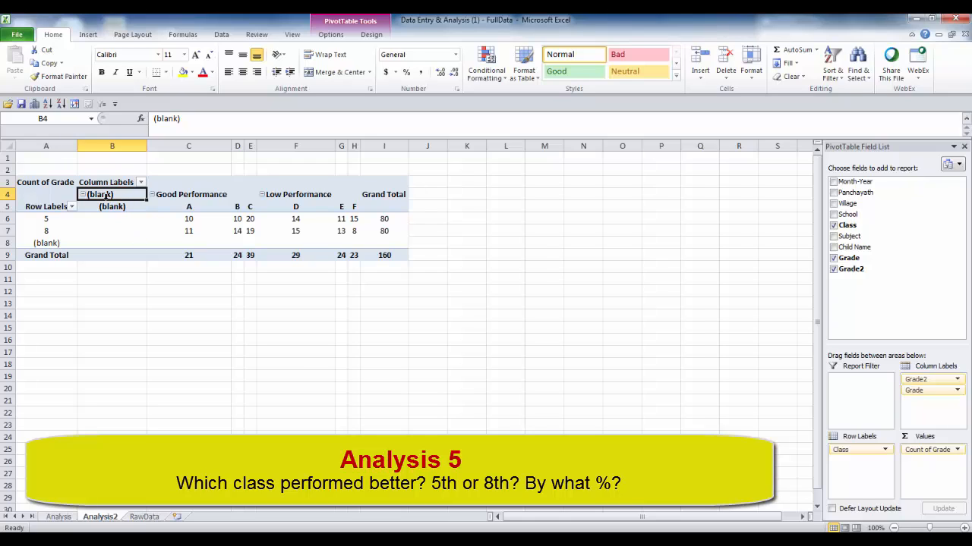
drag(95, 200, 358, 208)
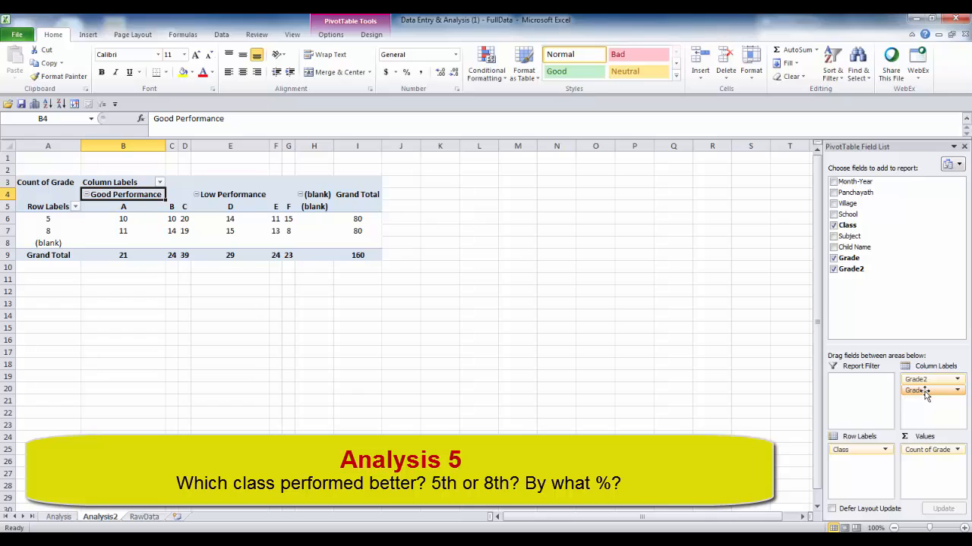
drag(925, 394, 126, 220)
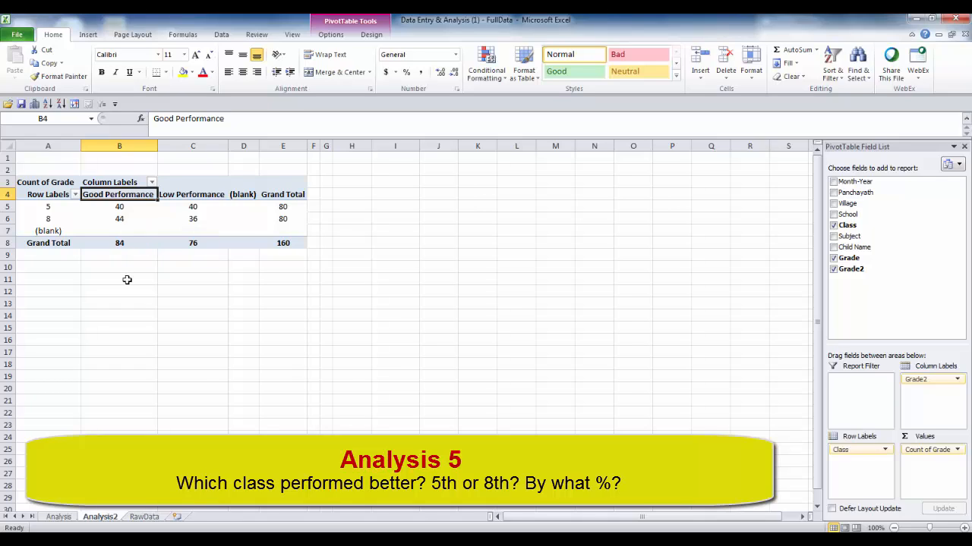
Show the PivotTable's Count of Grade values as % of Grand Total
mouse_move(110, 221)
right_click(119, 219)
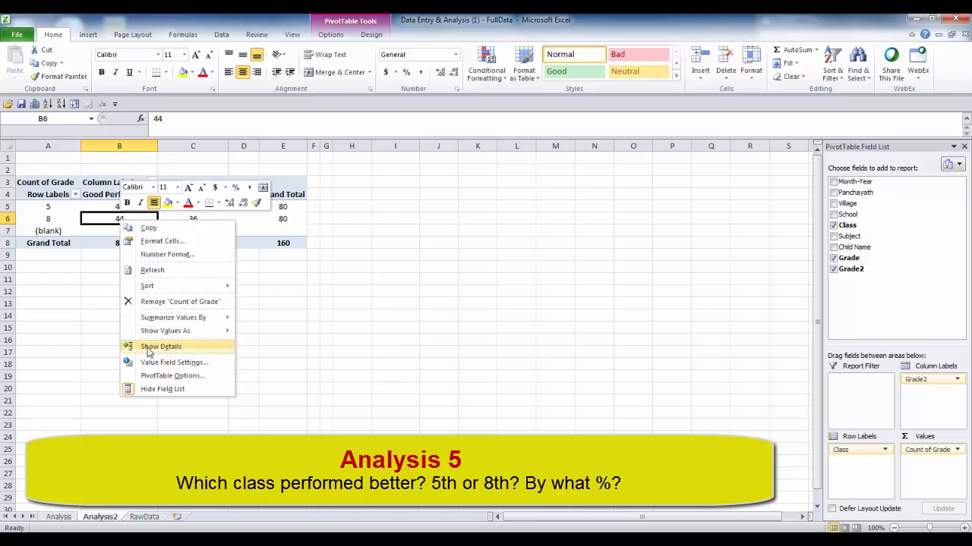
click(173, 363)
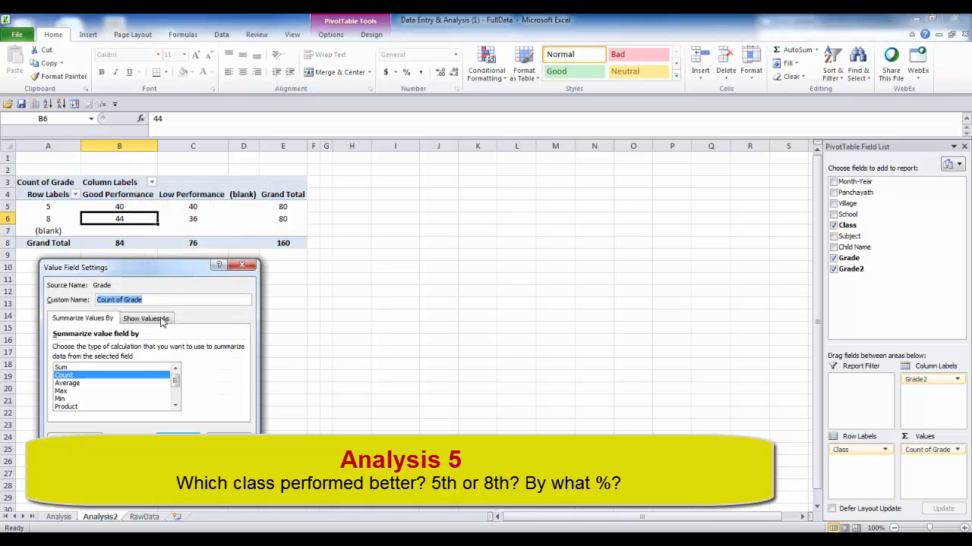
click(162, 320)
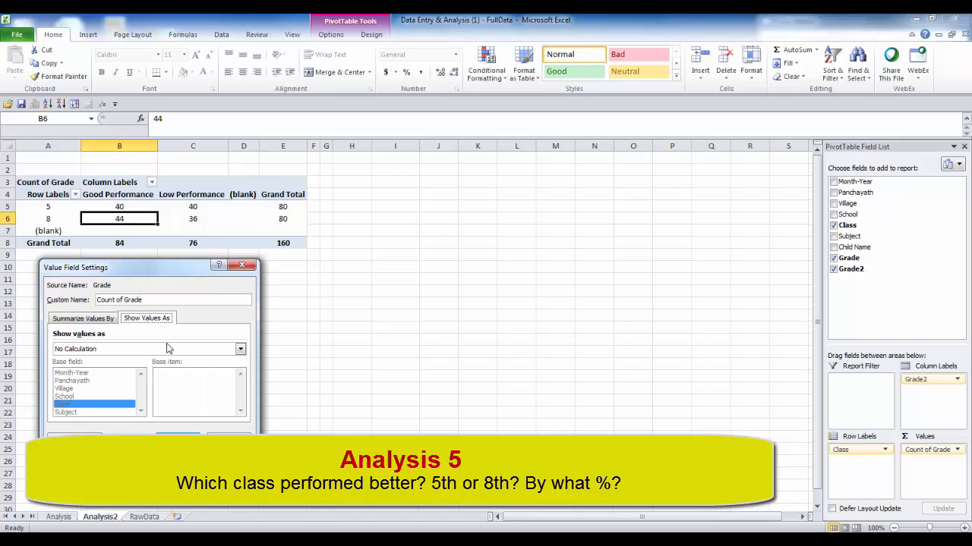
click(239, 349)
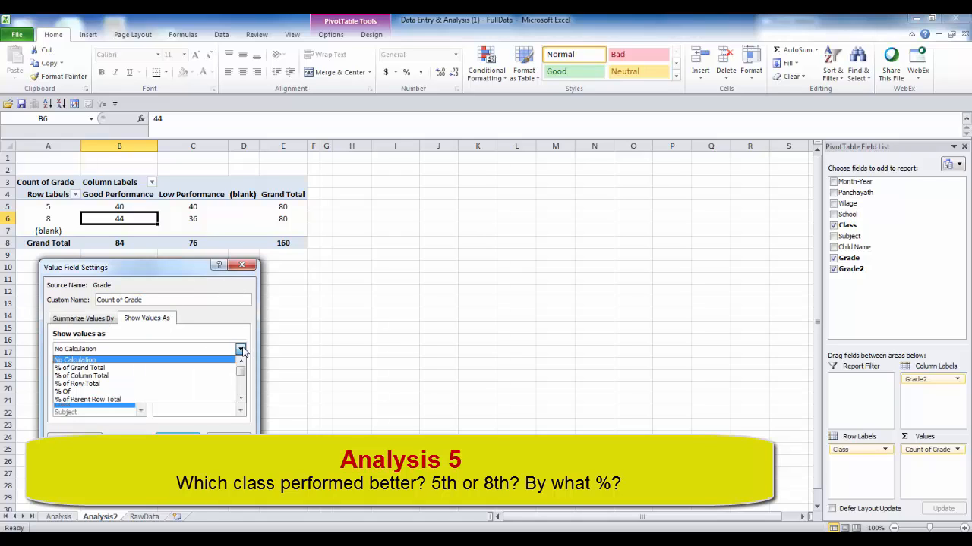
click(165, 370)
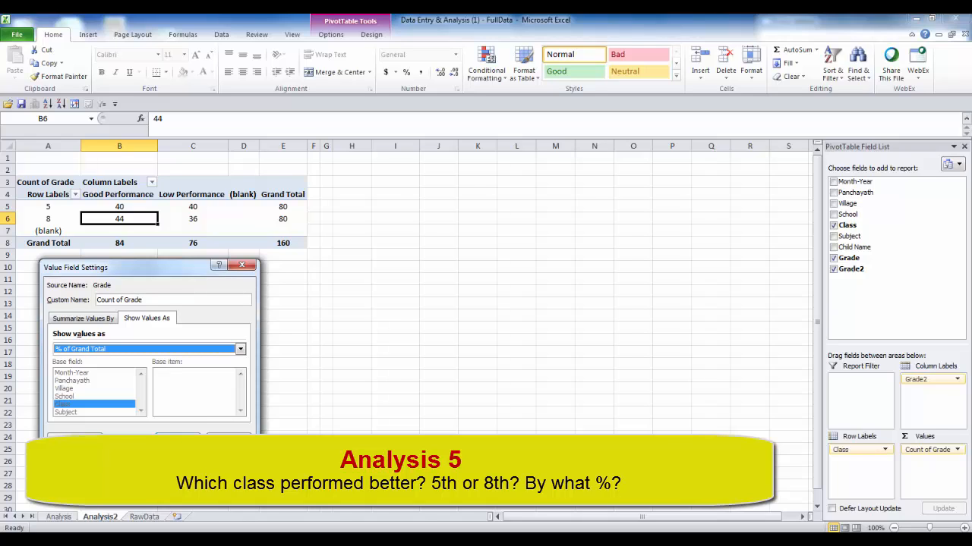
click(177, 440)
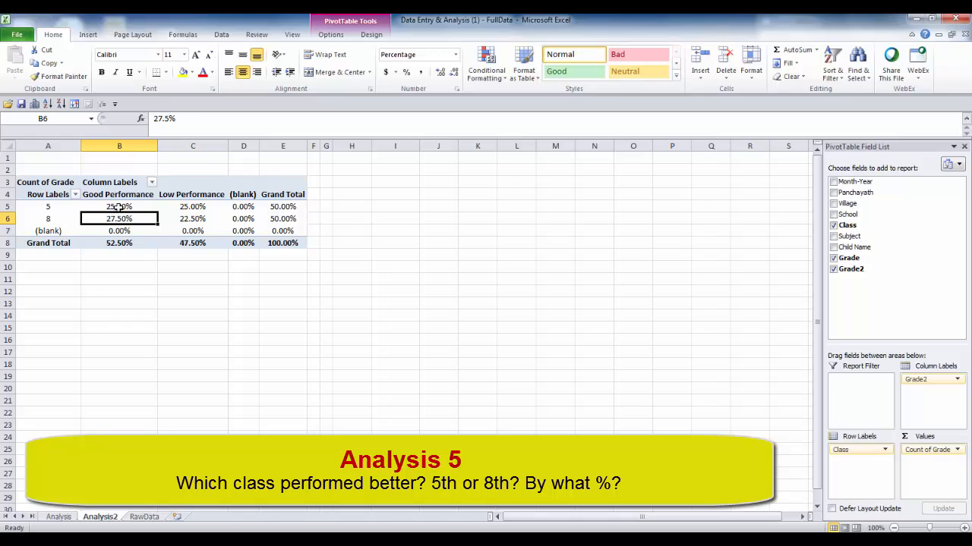
Reduce the percentages in PivotTable cells B5:E8 to whole numbers with no decimal places
drag(119, 208, 287, 241)
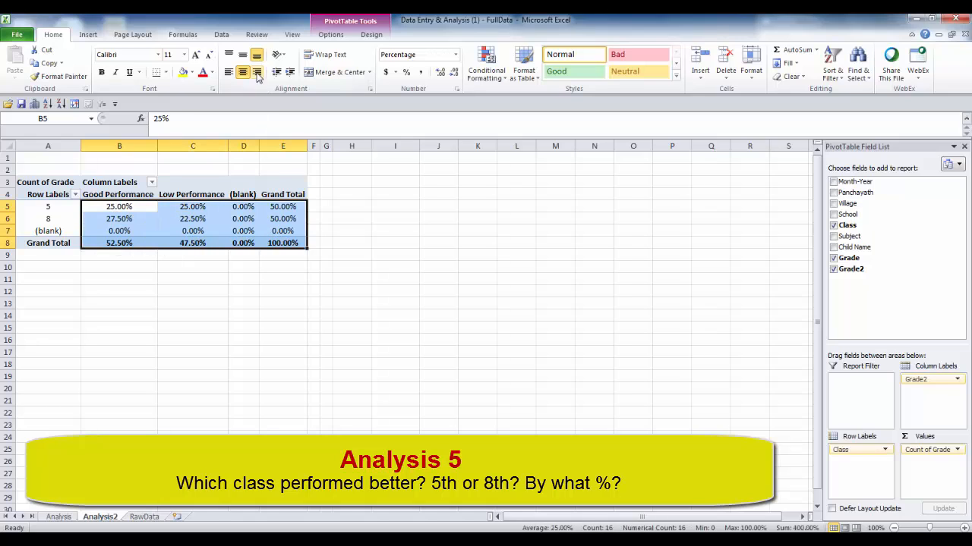
click(453, 72)
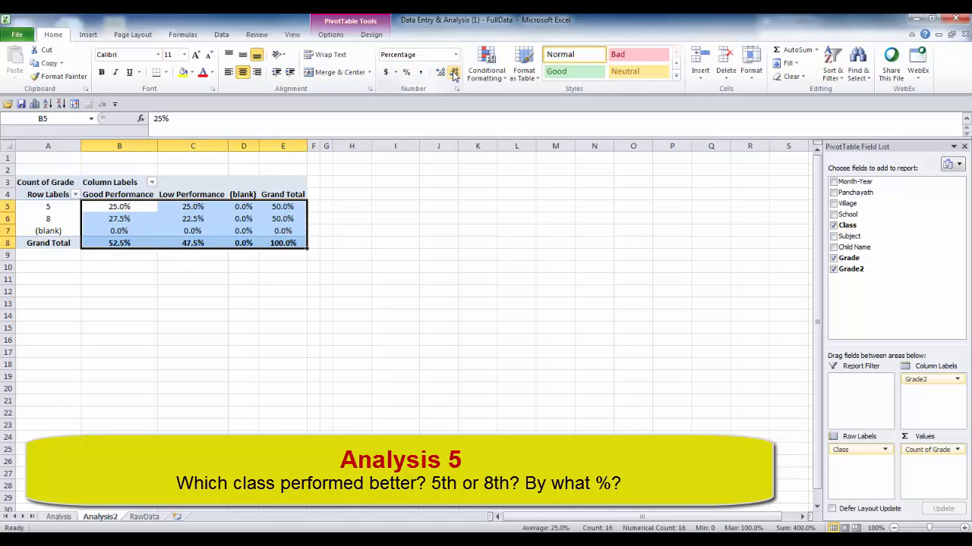
click(453, 72)
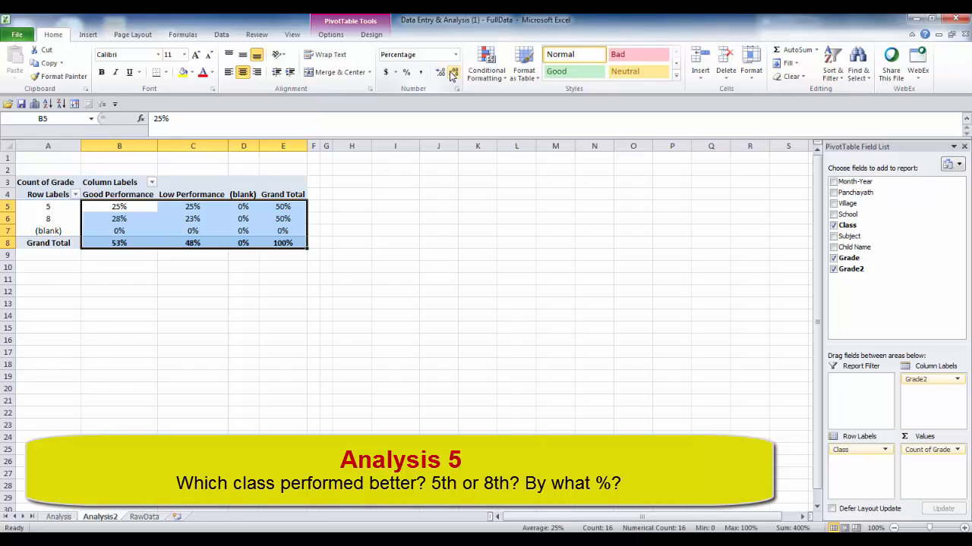
click(188, 259)
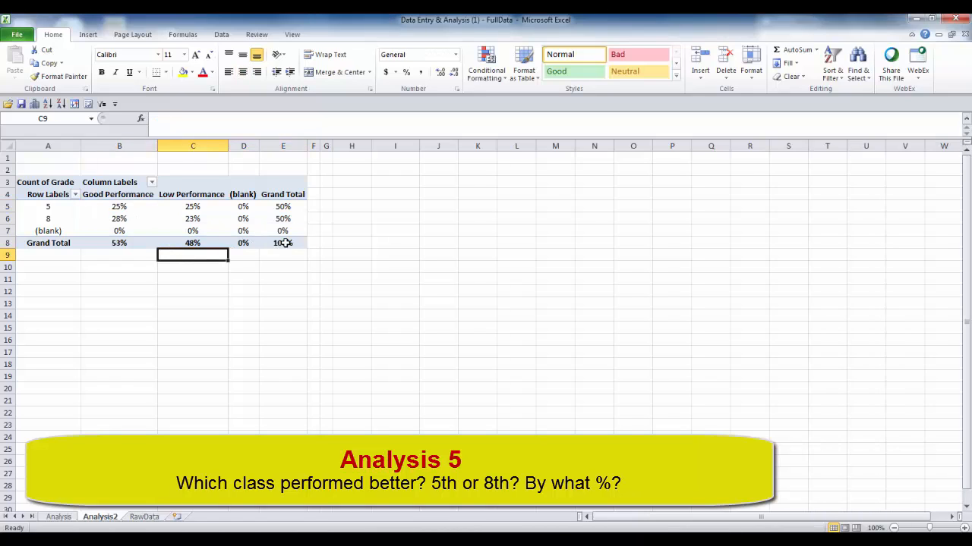
Compare the Good Performance percentages of classes 5 and 8 against the grand total, and return to cell A1
mouse_move(283, 243)
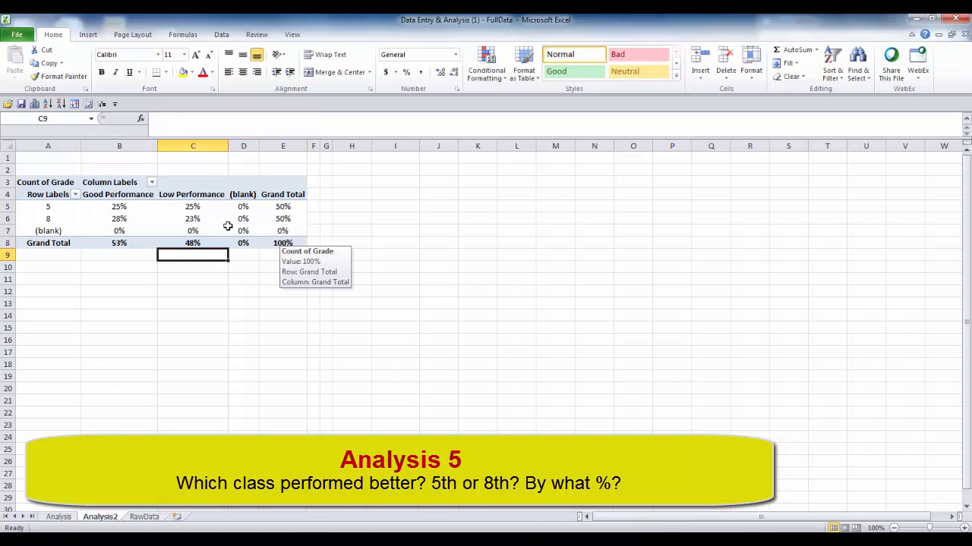
mouse_move(125, 208)
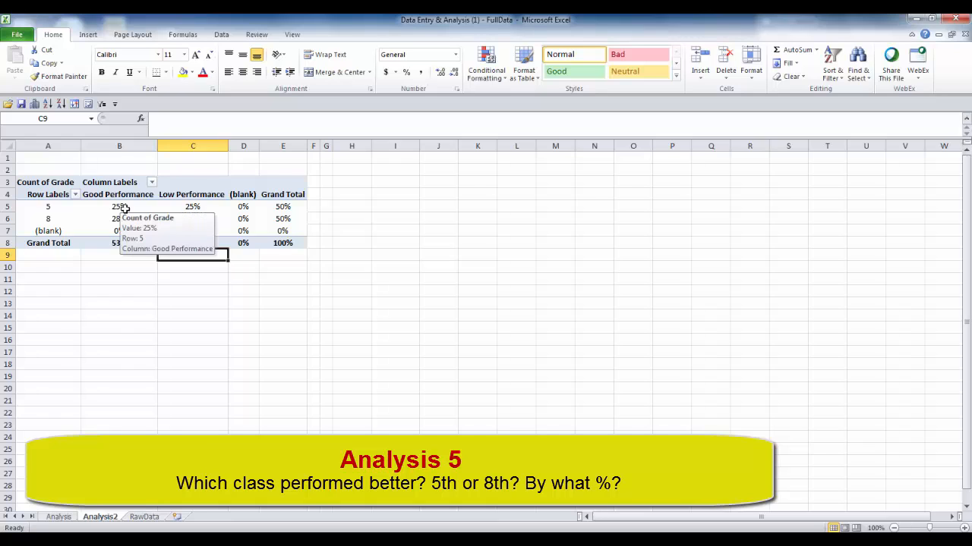
click(124, 208)
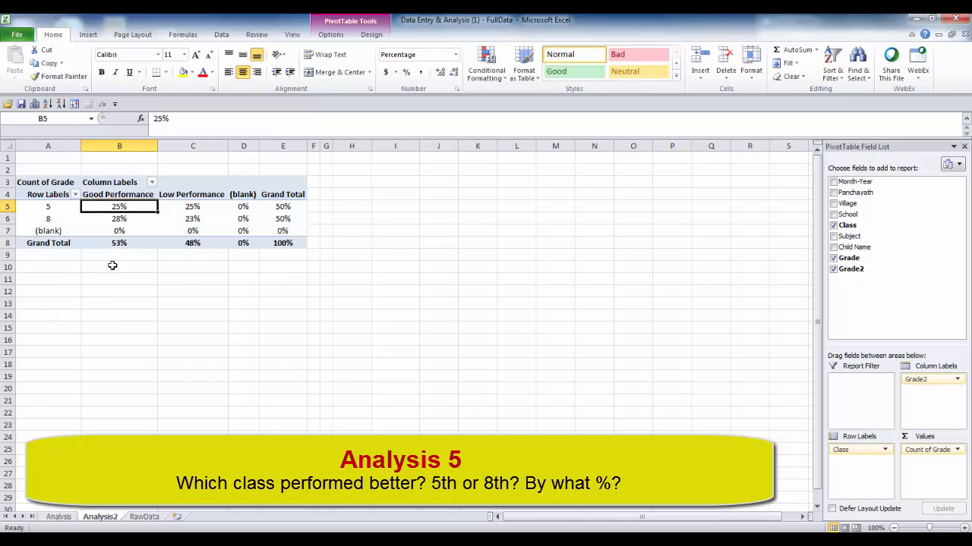
click(122, 218)
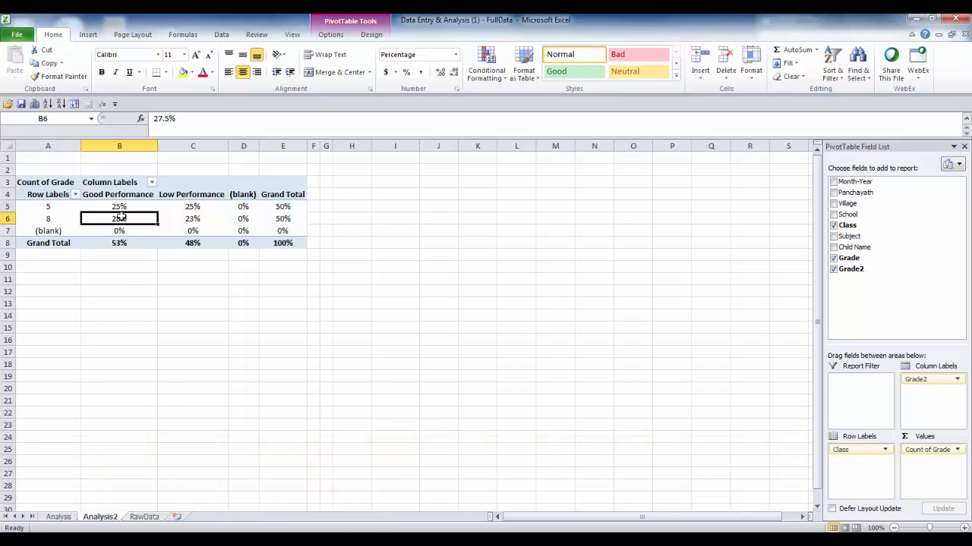
key(ctrl+Home)
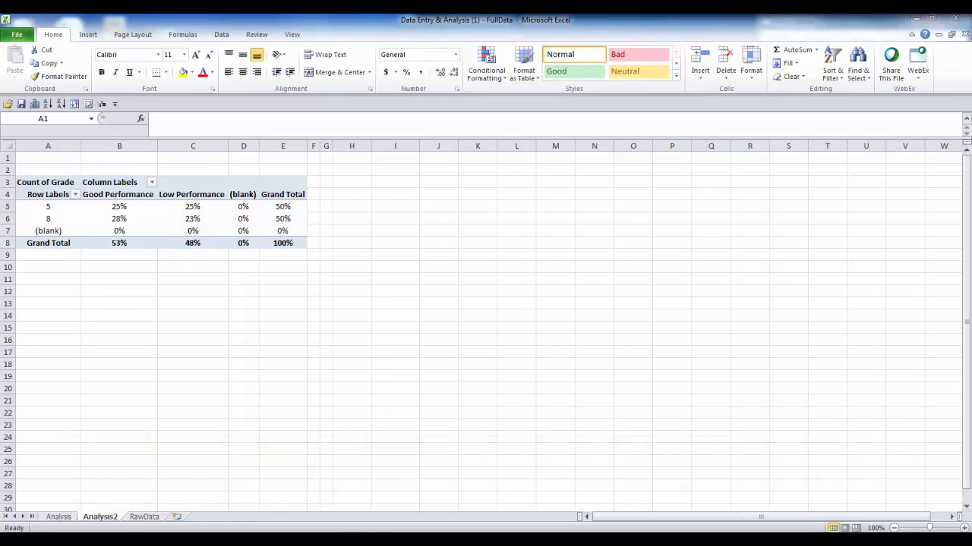